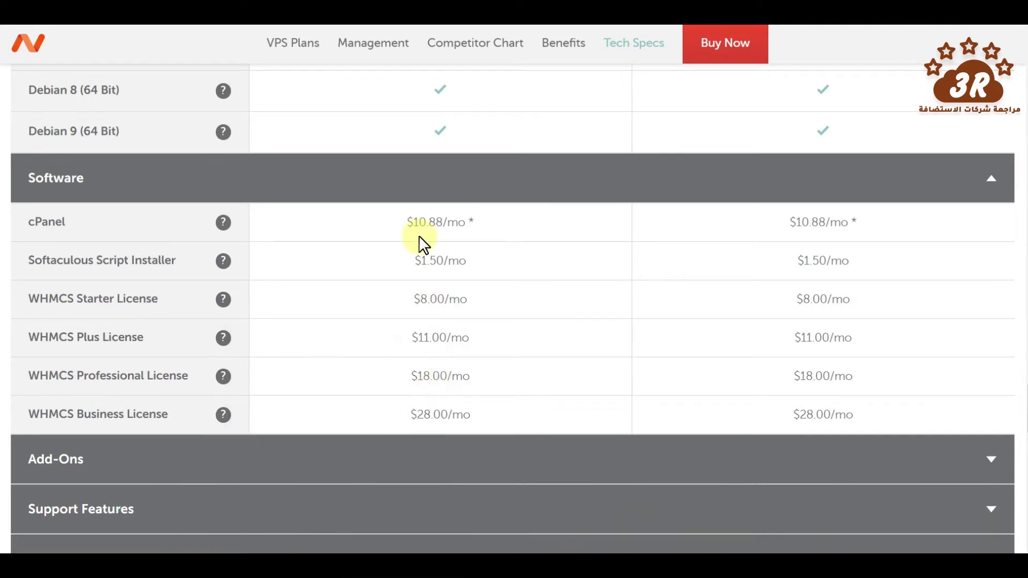
# Expand the Add-Ons section of the VPS tech specs and review the prices of the extras.
pyautogui.click(381, 461)
pyautogui.scroll(-4, 381, 461)
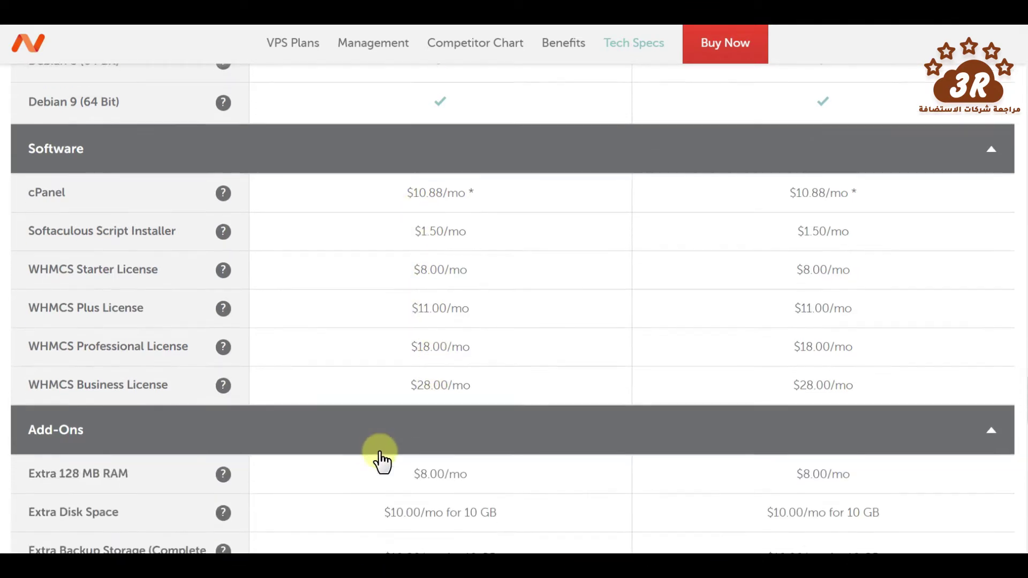
pyautogui.scroll(-1, 381, 462)
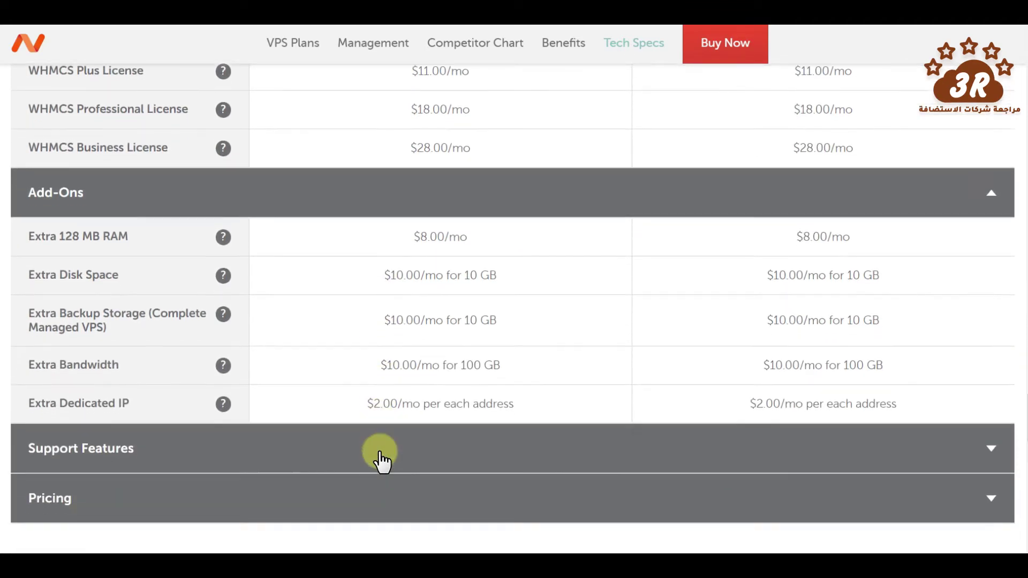
pyautogui.scroll(1, 382, 461)
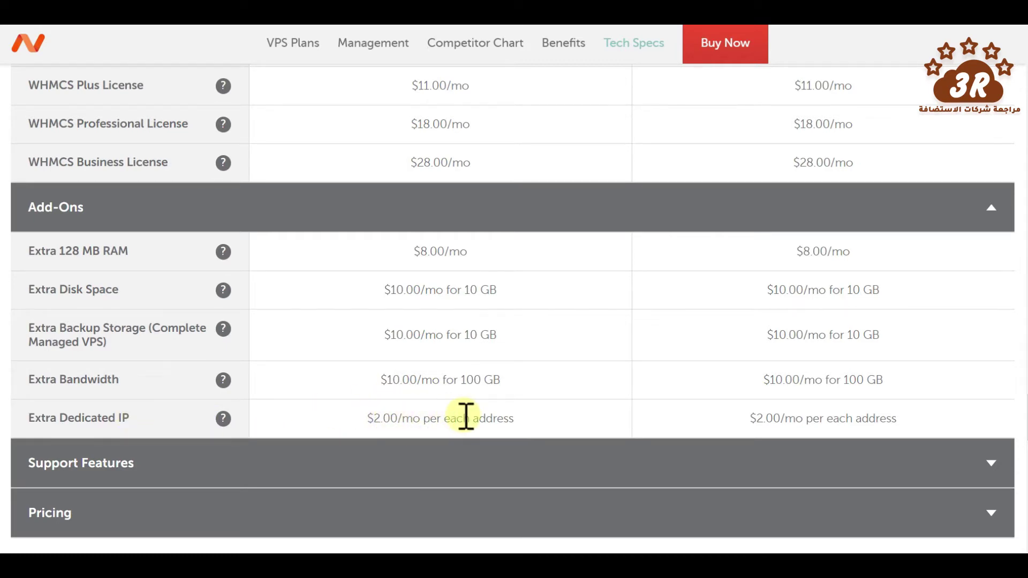
# Expand the Support Features and Pricing sections of the tech specs and compare both plans.
pyautogui.click(487, 471)
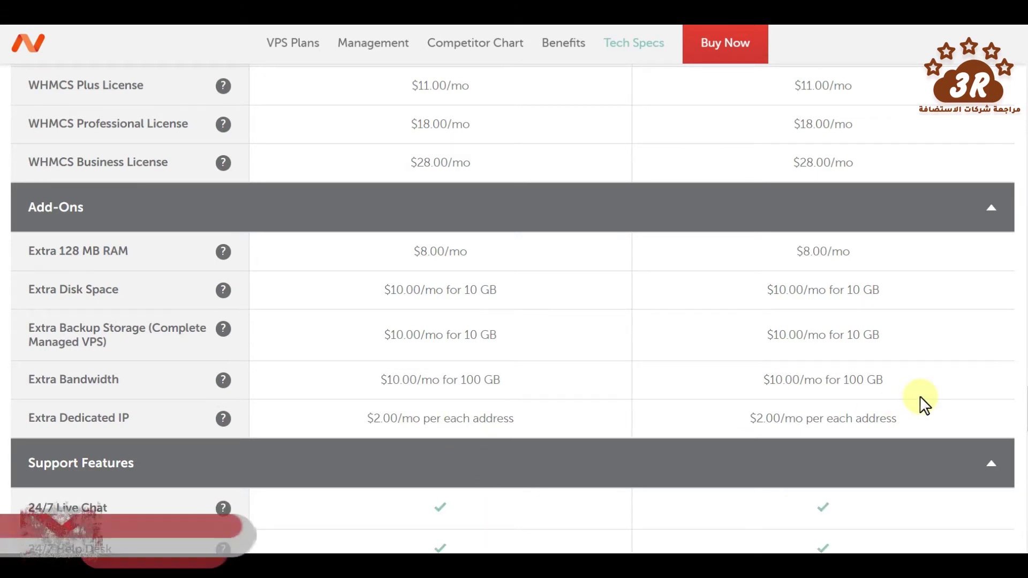
pyautogui.scroll(-3, 919, 398)
pyautogui.scroll(-2, 920, 398)
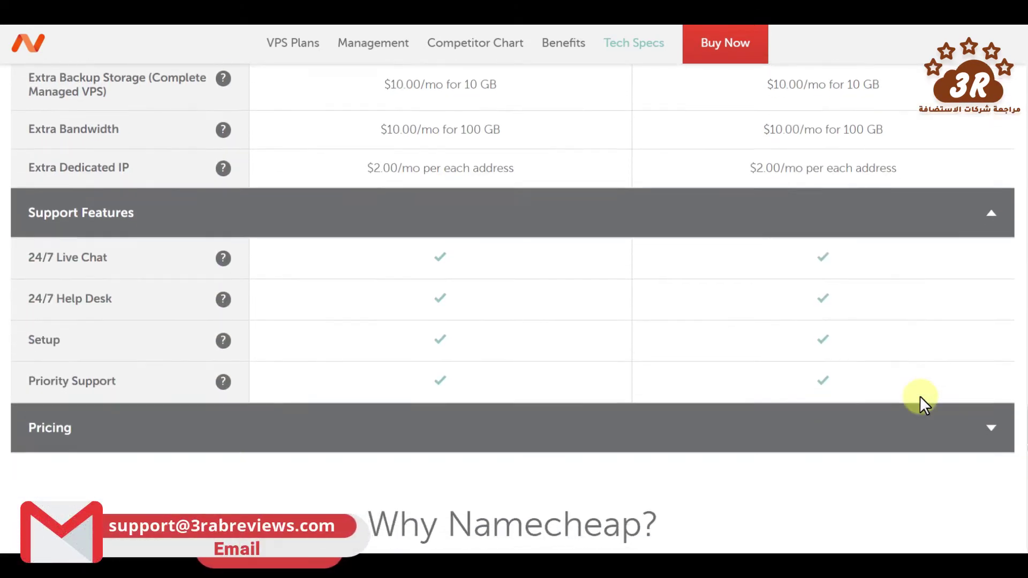
pyautogui.scroll(-2, 920, 397)
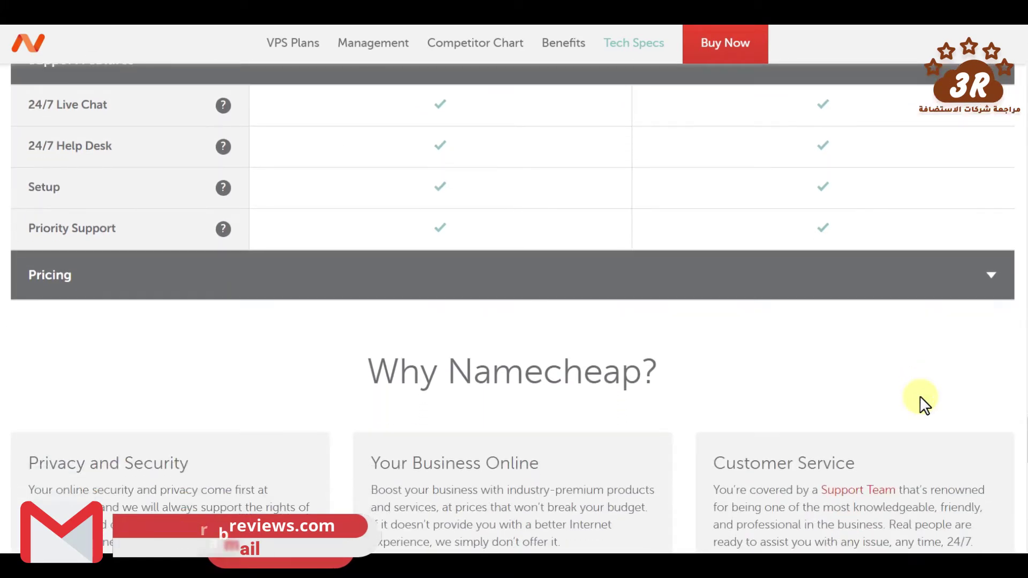
pyautogui.click(865, 280)
pyautogui.scroll(-2, 865, 280)
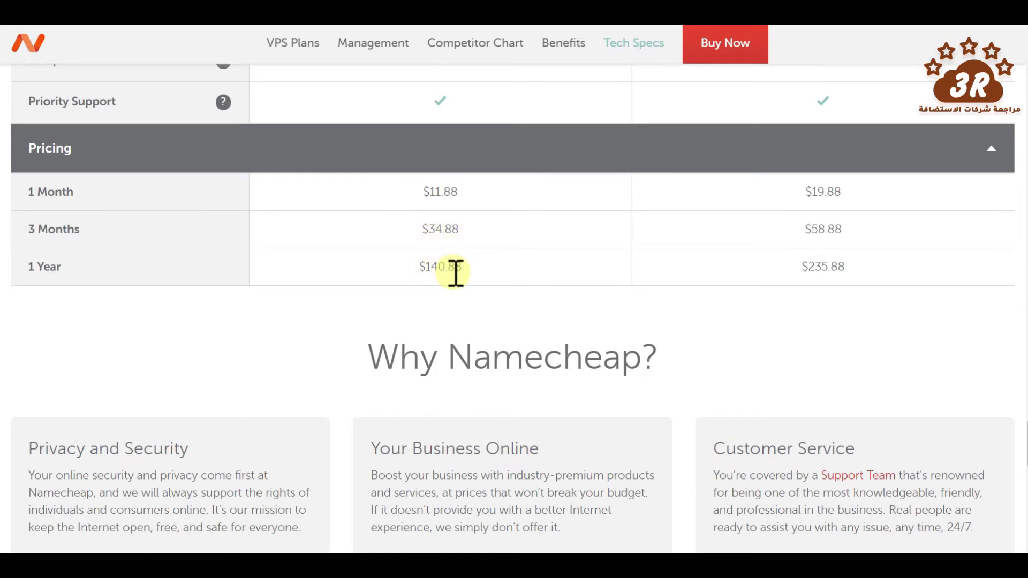
# Start an order for the yearly Pulsar VPS plan and choose to purchase a new domain with it.
pyautogui.moveTo(1023, 443); pyautogui.dragTo(1010, 161)
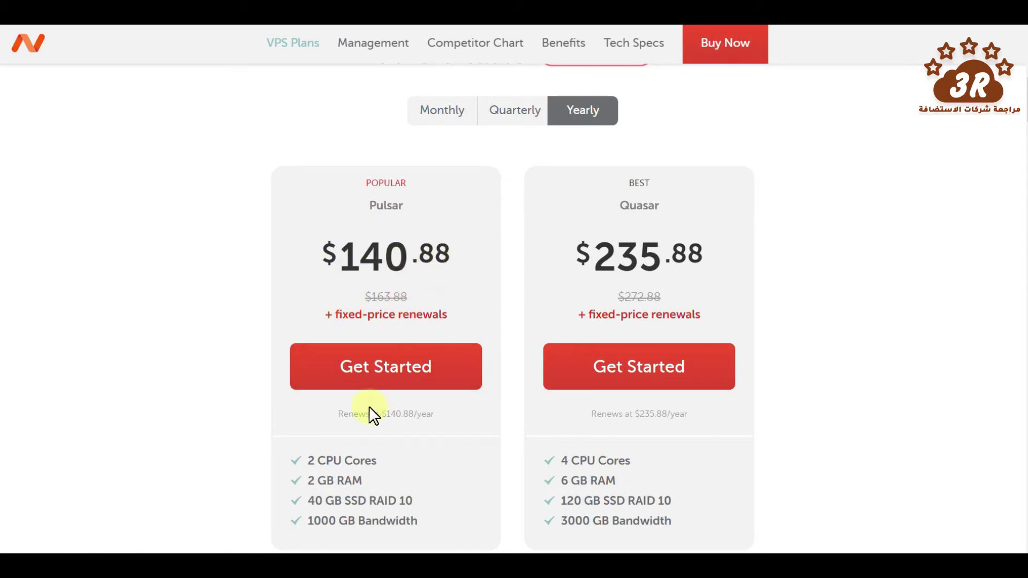
pyautogui.click(348, 375)
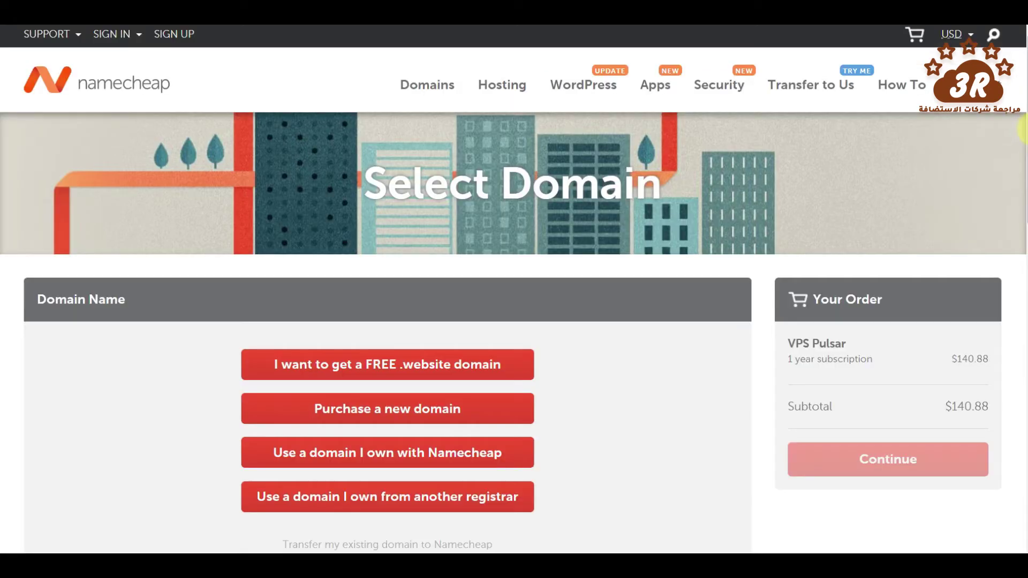
pyautogui.moveTo(1024, 137); pyautogui.dragTo(1024, 156)
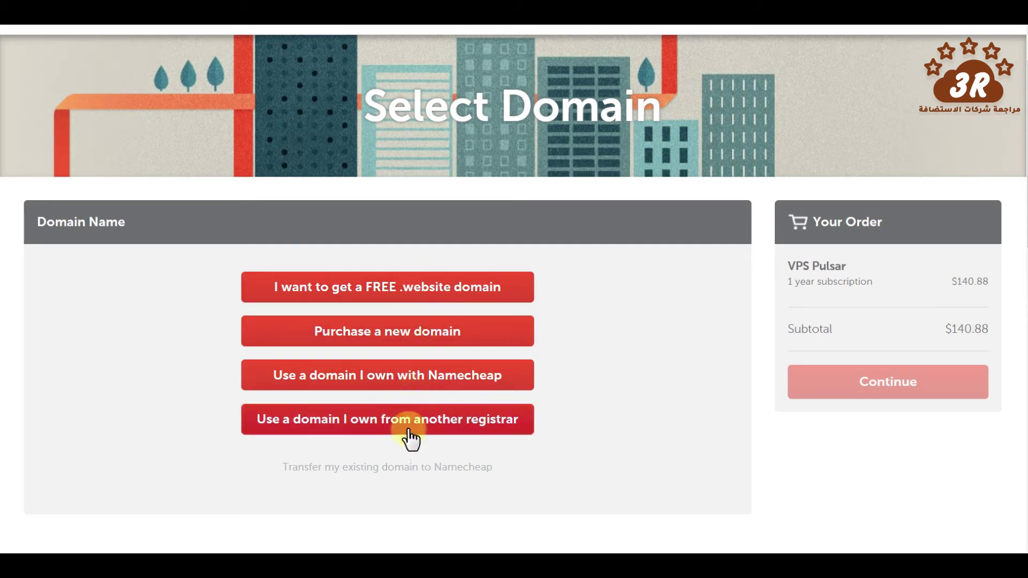
pyautogui.click(384, 333)
# Enter 3rabreviews2020.com as the desired new domain name to check its availability.
pyautogui.click(275, 402)
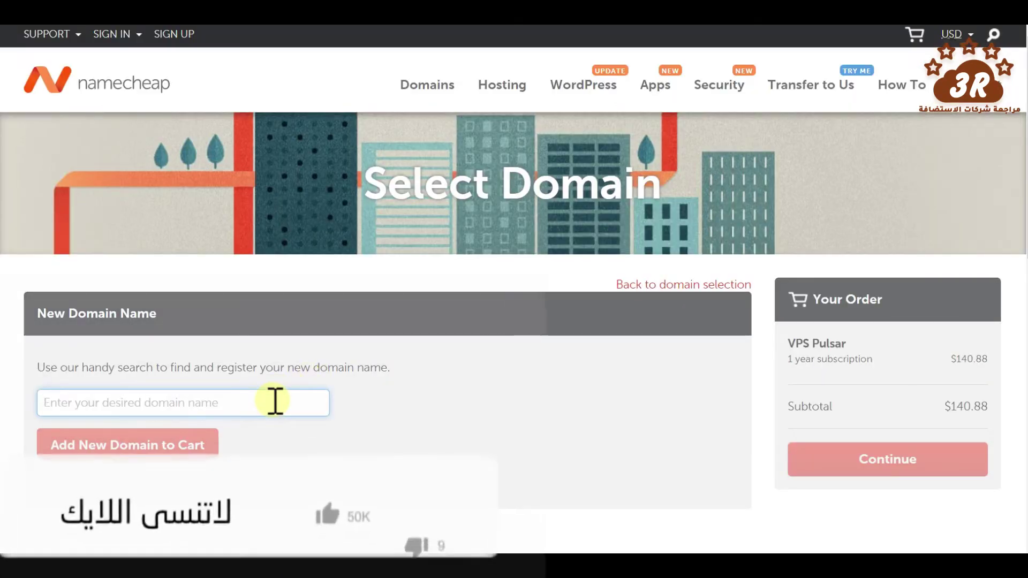
pyautogui.write('3')
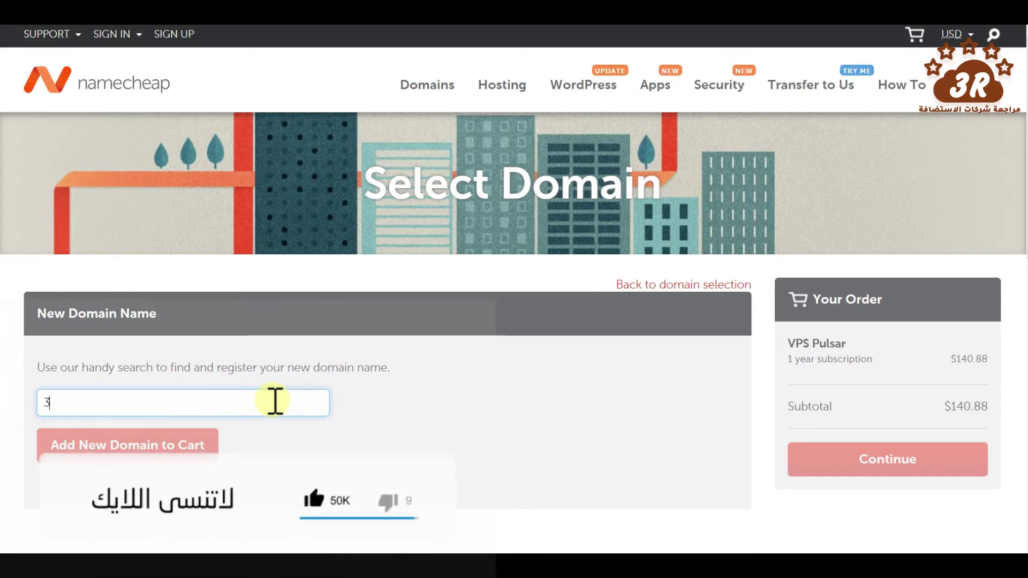
pyautogui.write('ra')
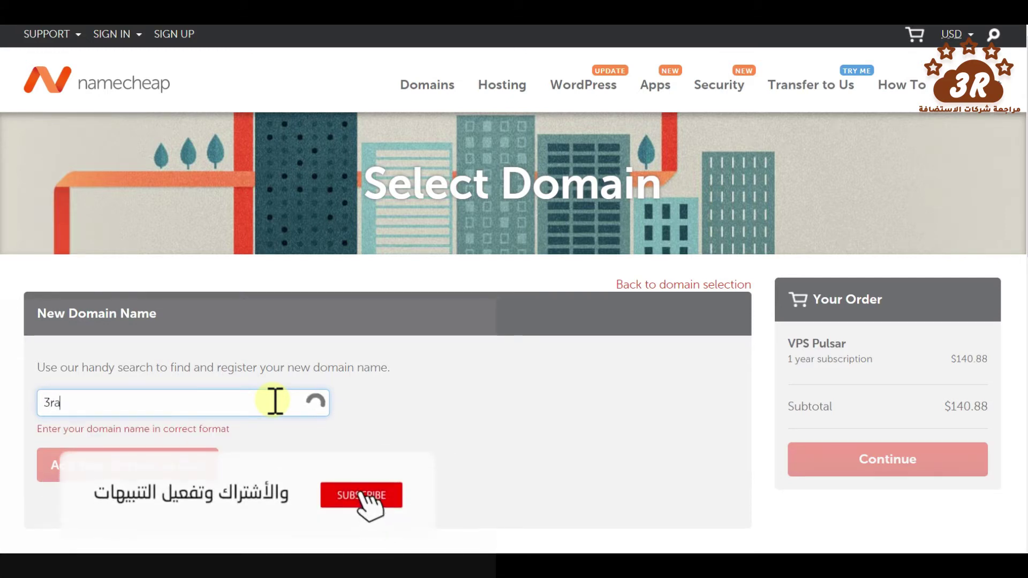
pyautogui.write('breviews')
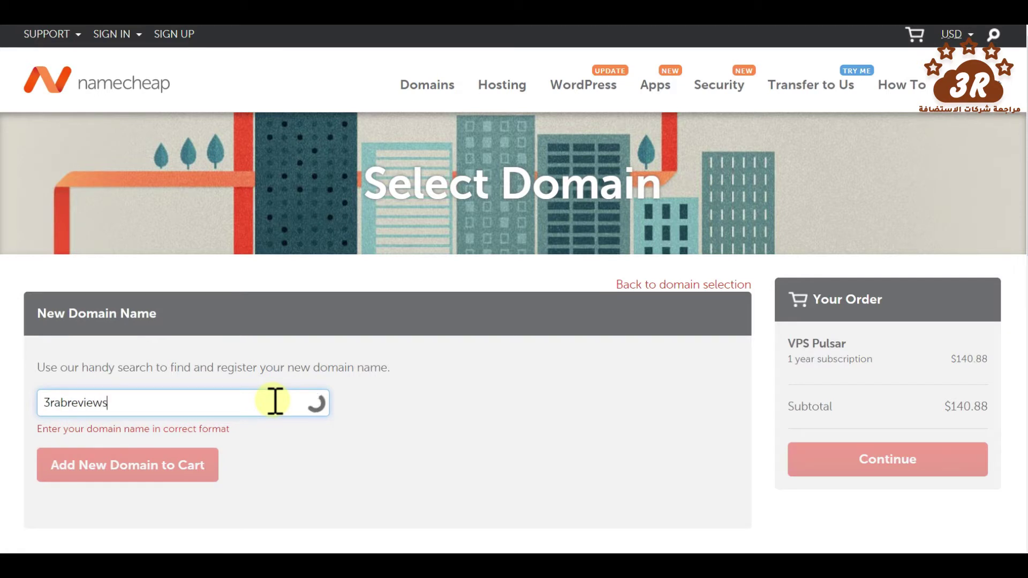
pyautogui.write('2020.com')
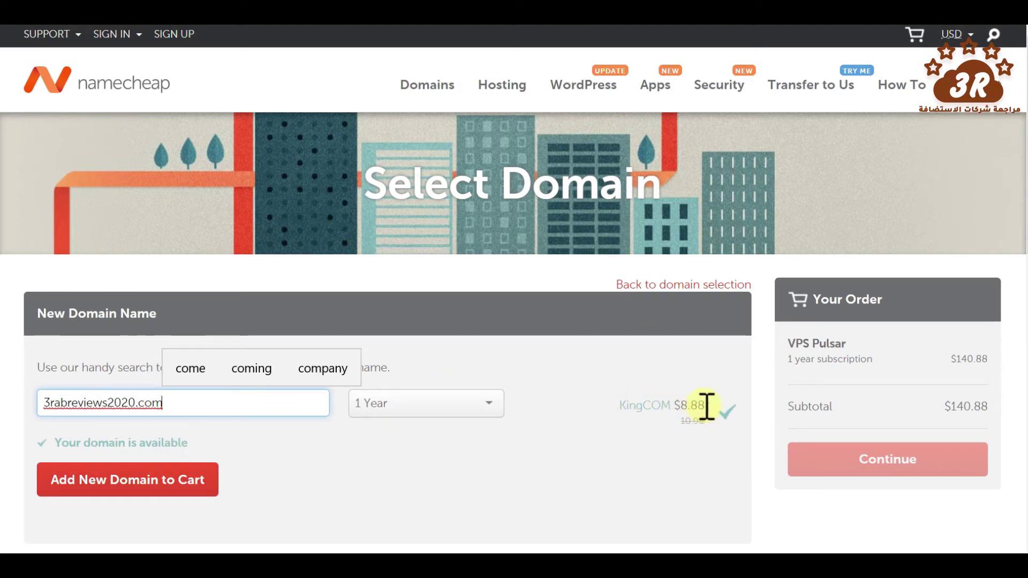
# Try a 10 Years registration term for the domain to check its price, and return the term to 1 Year.
pyautogui.click(472, 414)
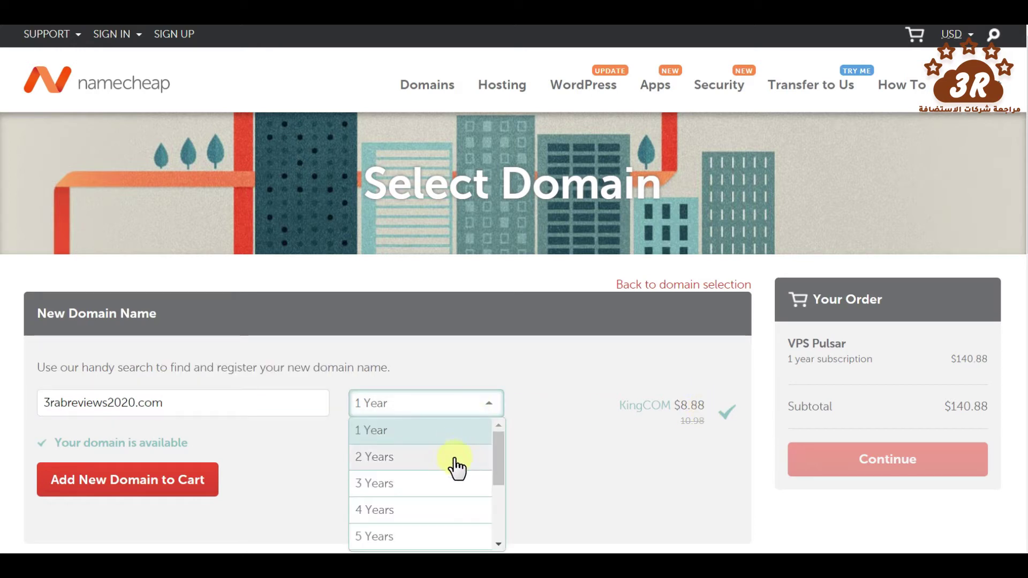
pyautogui.moveTo(503, 459); pyautogui.dragTo(496, 518)
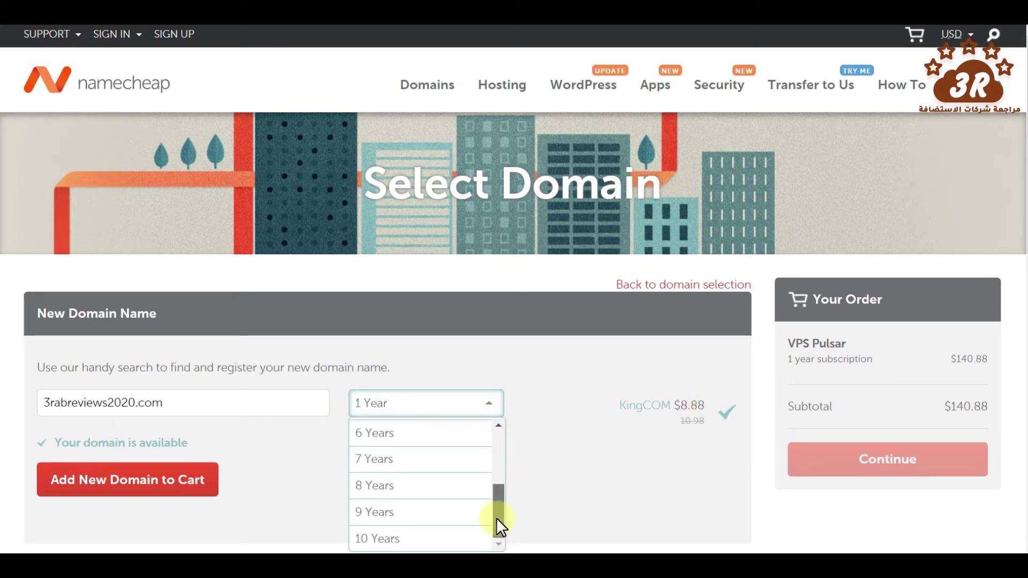
pyautogui.click(445, 538)
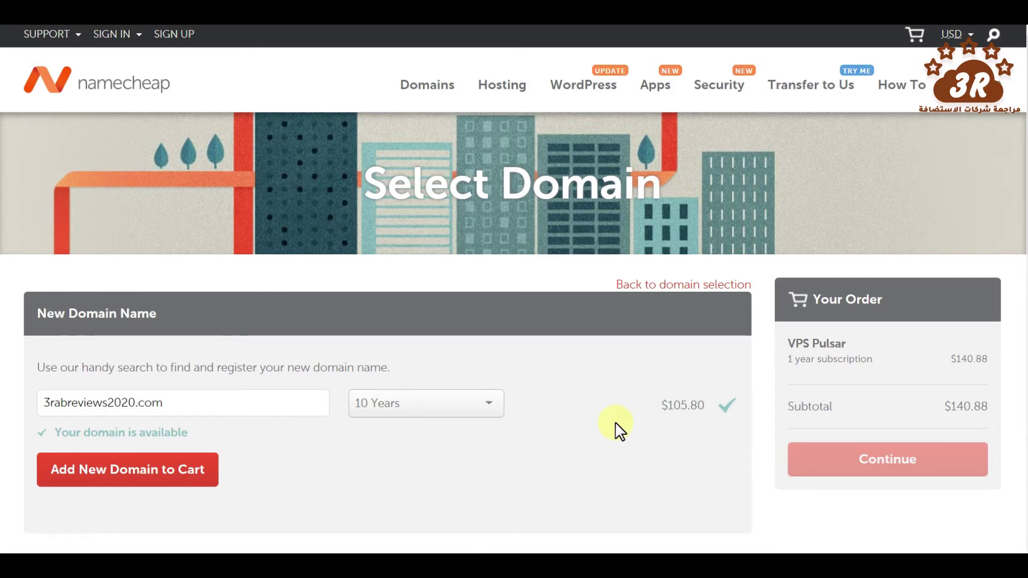
pyautogui.click(485, 418)
pyautogui.moveTo(499, 497); pyautogui.dragTo(498, 403)
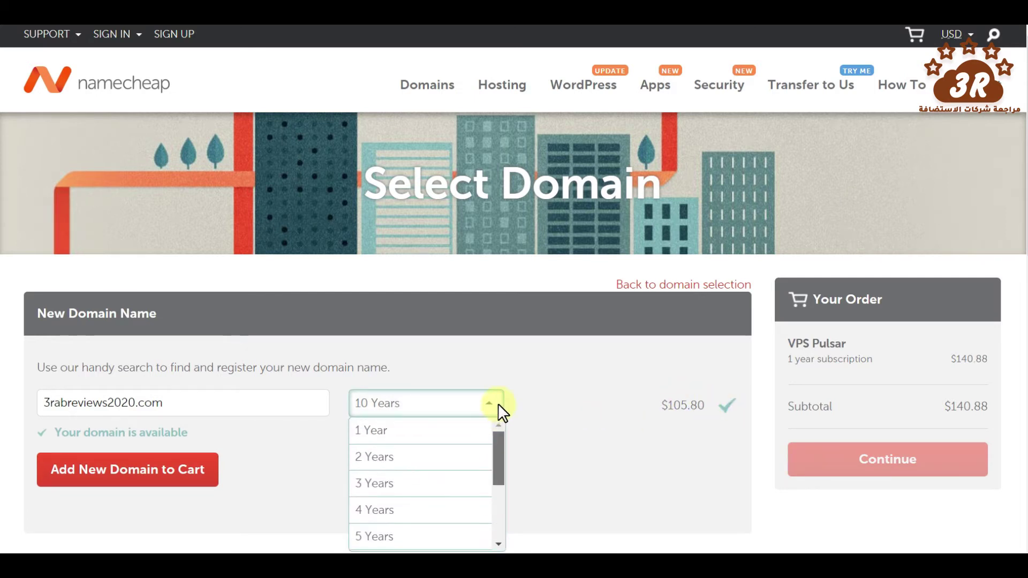
pyautogui.click(440, 429)
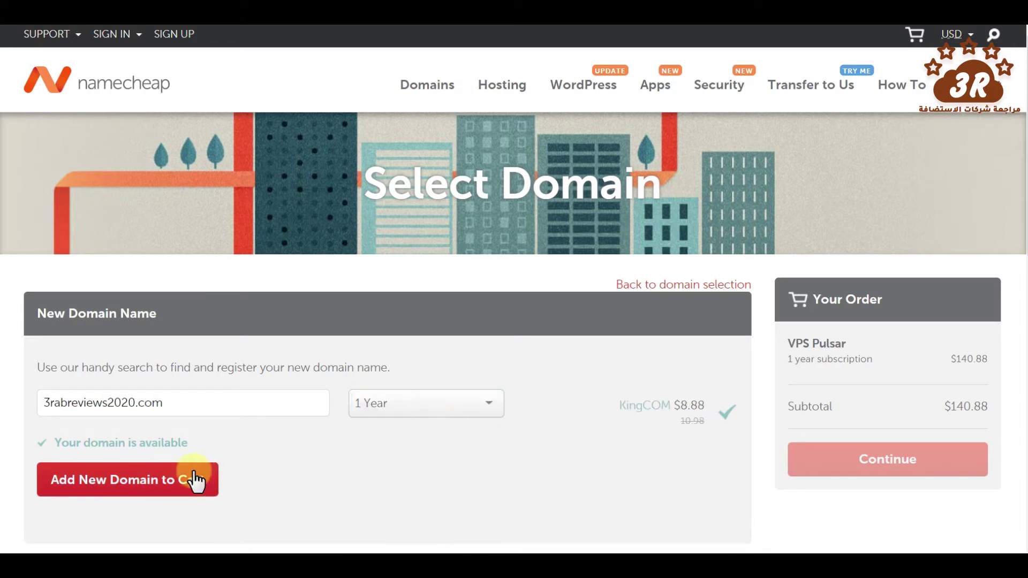
# Add the new domain to the order with 1-year registration and continue to the VPS customization page.
pyautogui.click(117, 492)
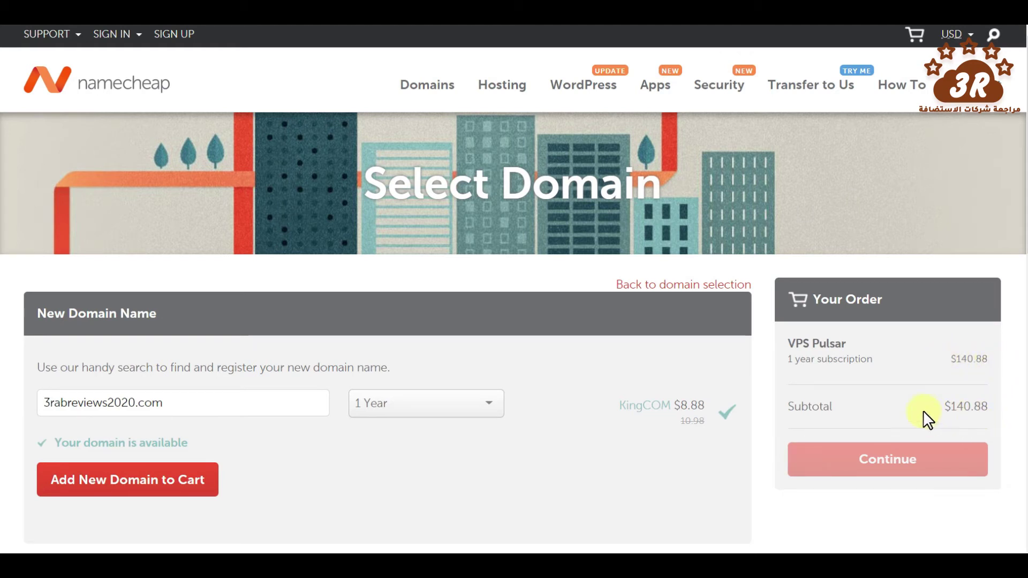
pyautogui.click(132, 490)
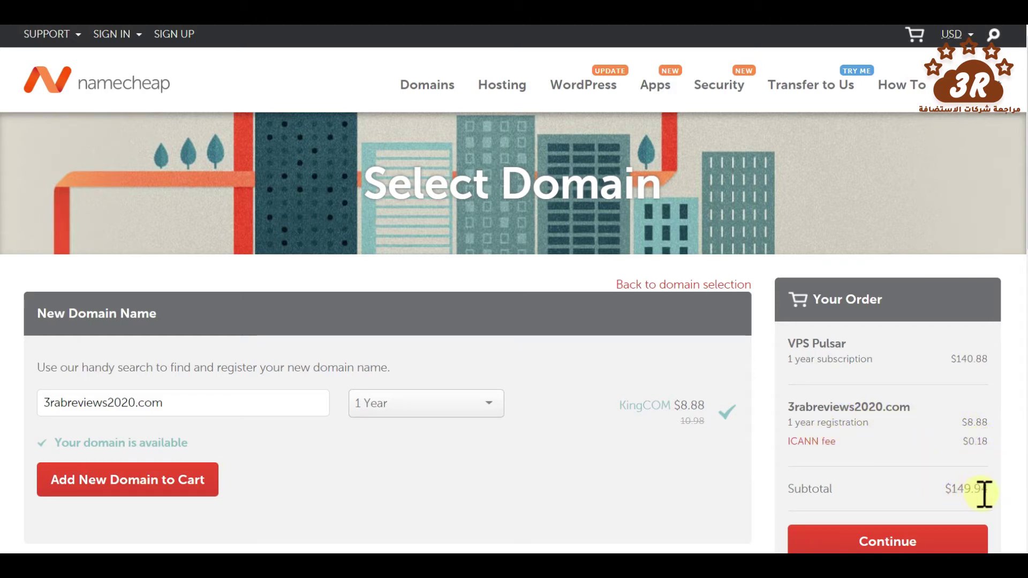
pyautogui.scroll(-1, 959, 498)
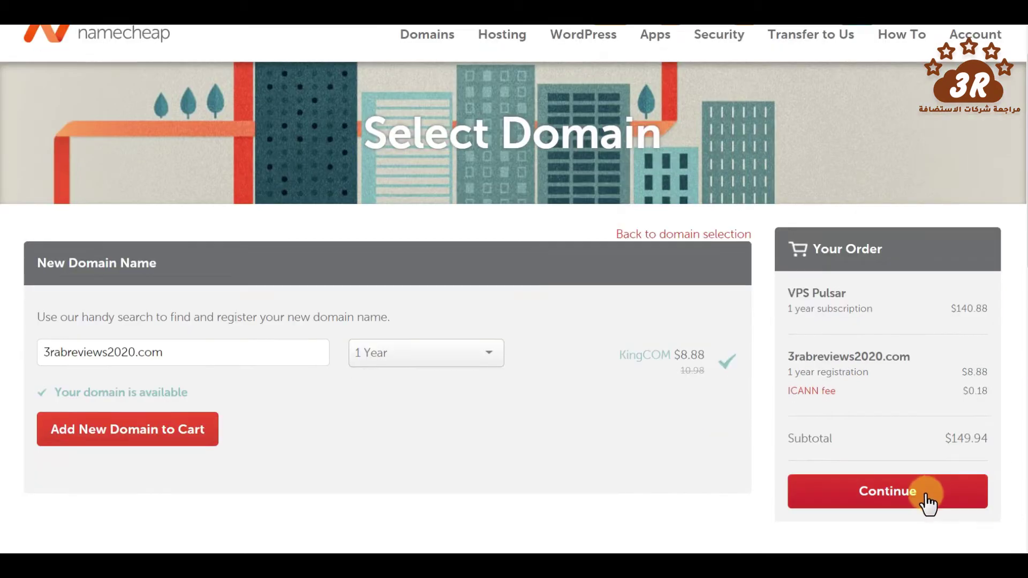
pyautogui.click(932, 498)
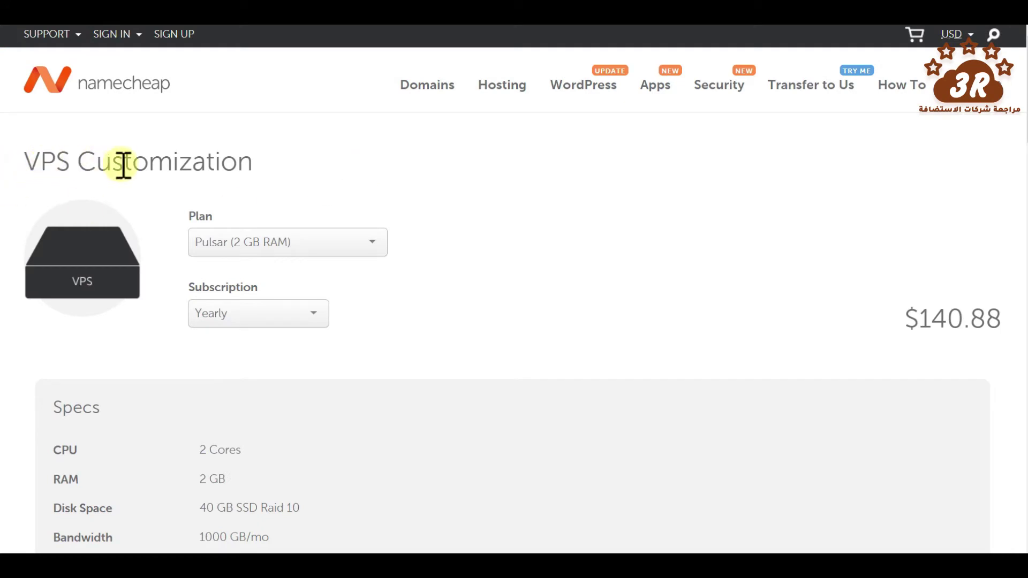
# Look through the available VPS plan and subscription options, keeping Pulsar (2 GB RAM) and Yearly.
pyautogui.click(280, 255)
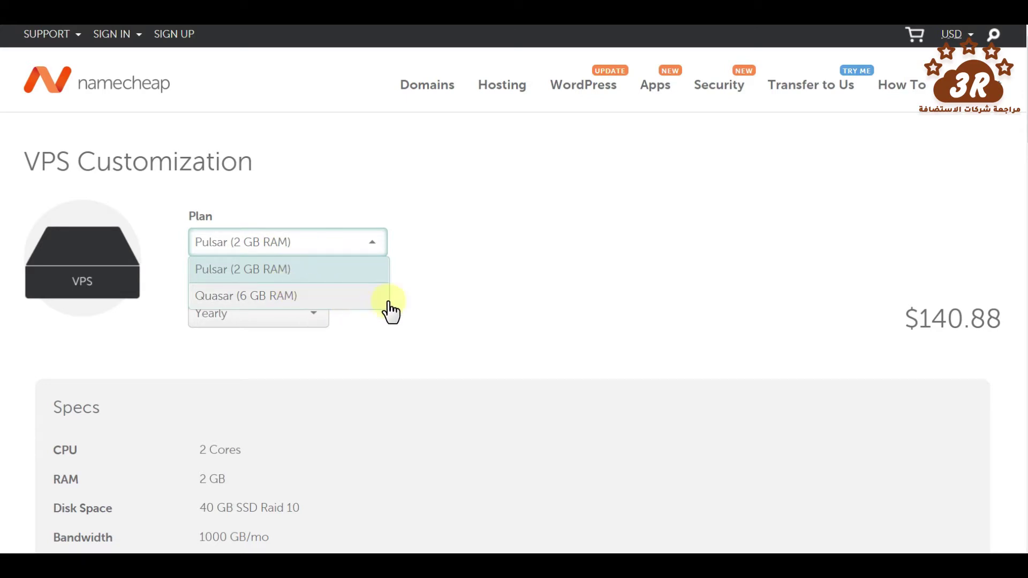
pyautogui.click(436, 273)
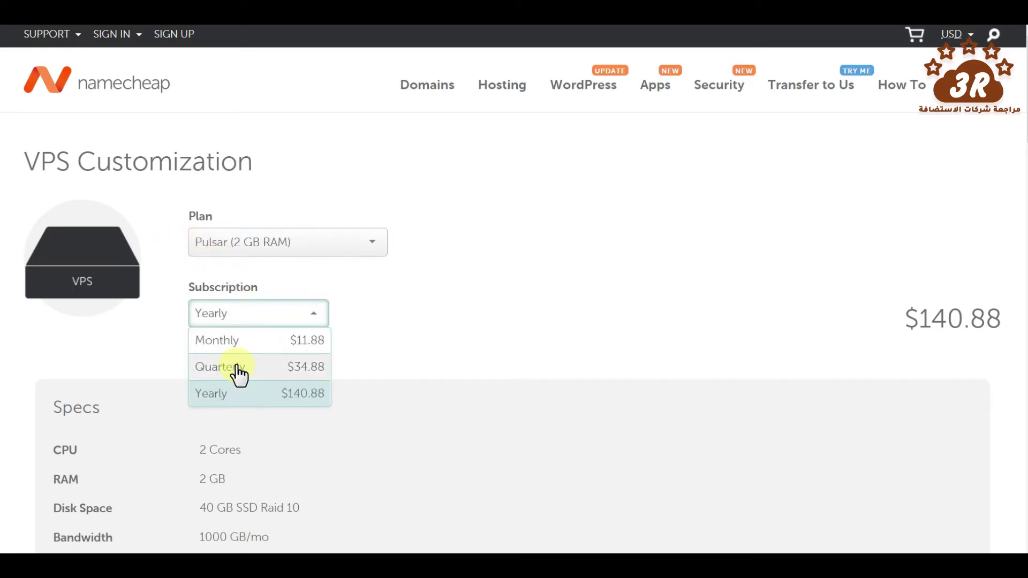
pyautogui.click(438, 317)
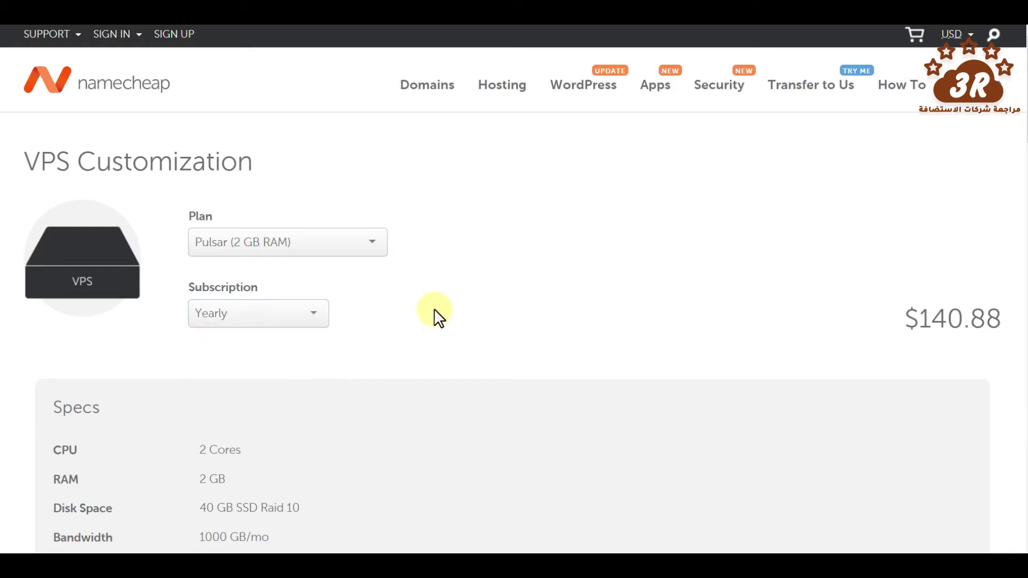
# Examine the Pulsar server's specs and the operating system choices offered for it.
pyautogui.scroll(-1, 1024, 134)
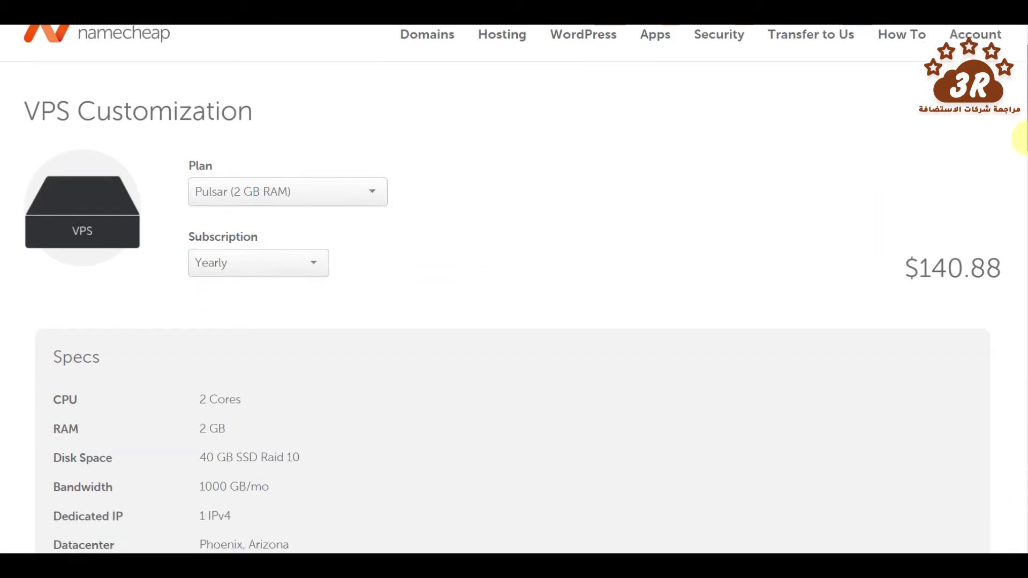
pyautogui.scroll(-3, 1022, 136)
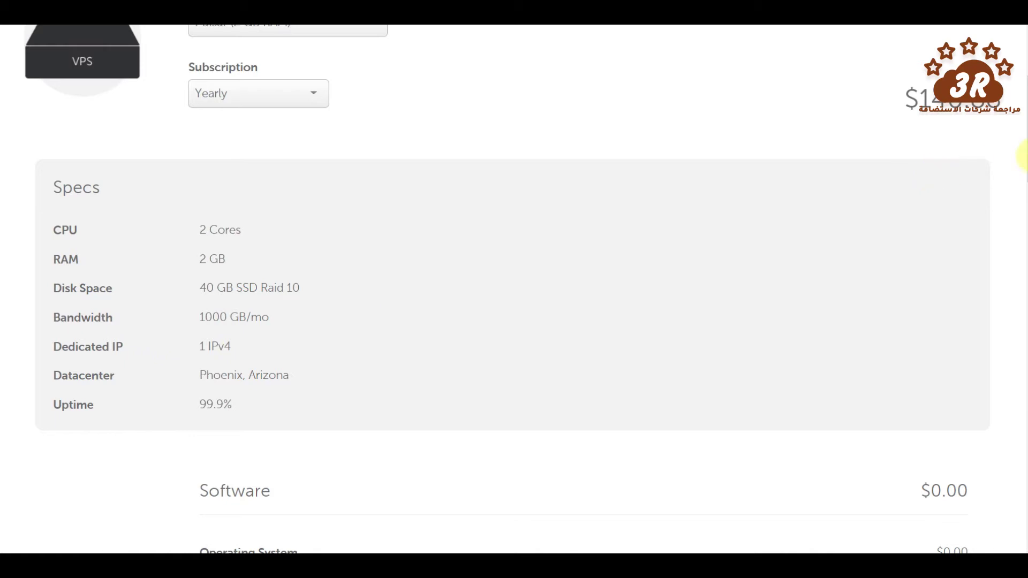
pyautogui.scroll(-2, 1024, 153)
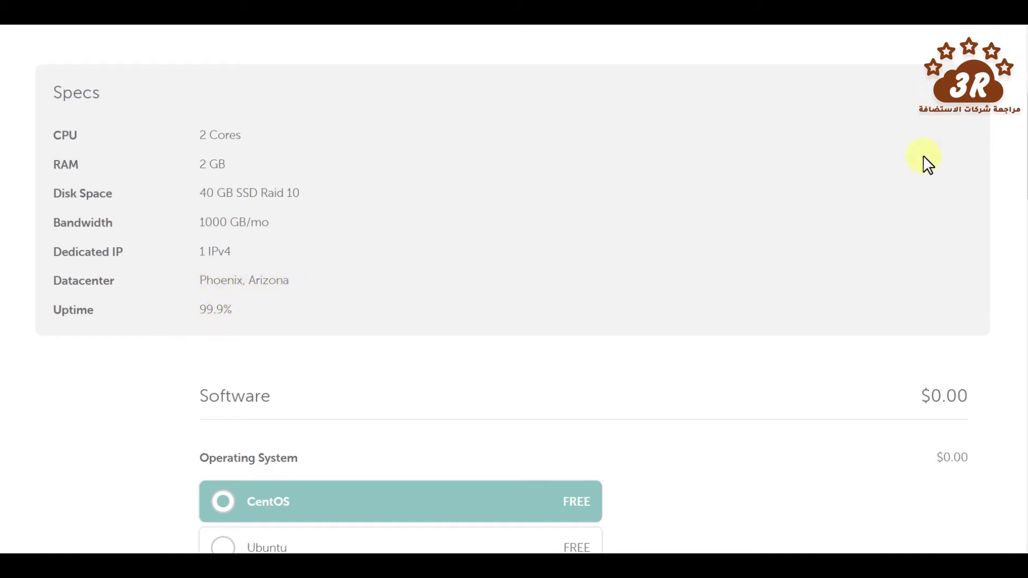
pyautogui.scroll(-3, 1021, 182)
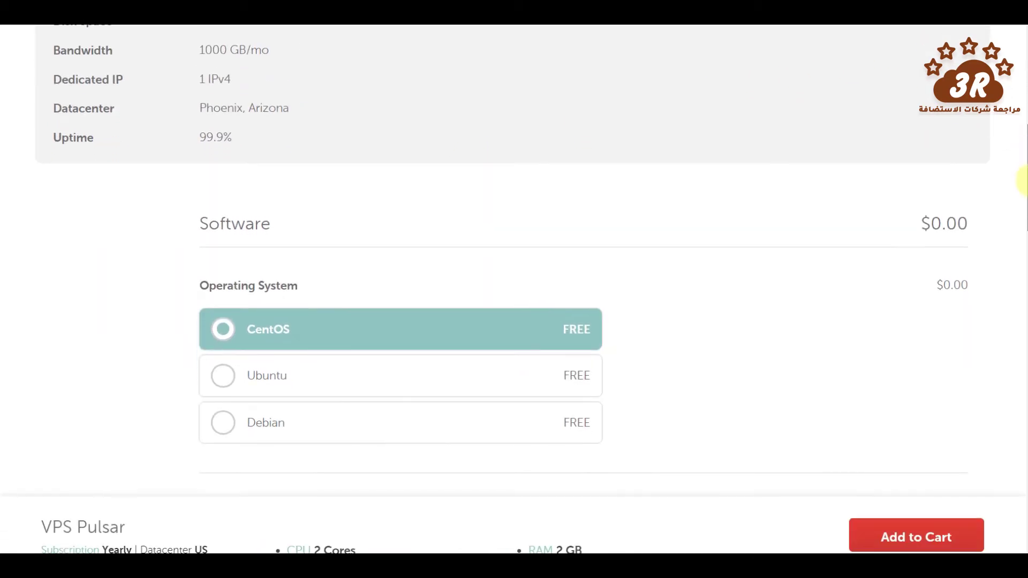
pyautogui.scroll(-3, 1021, 181)
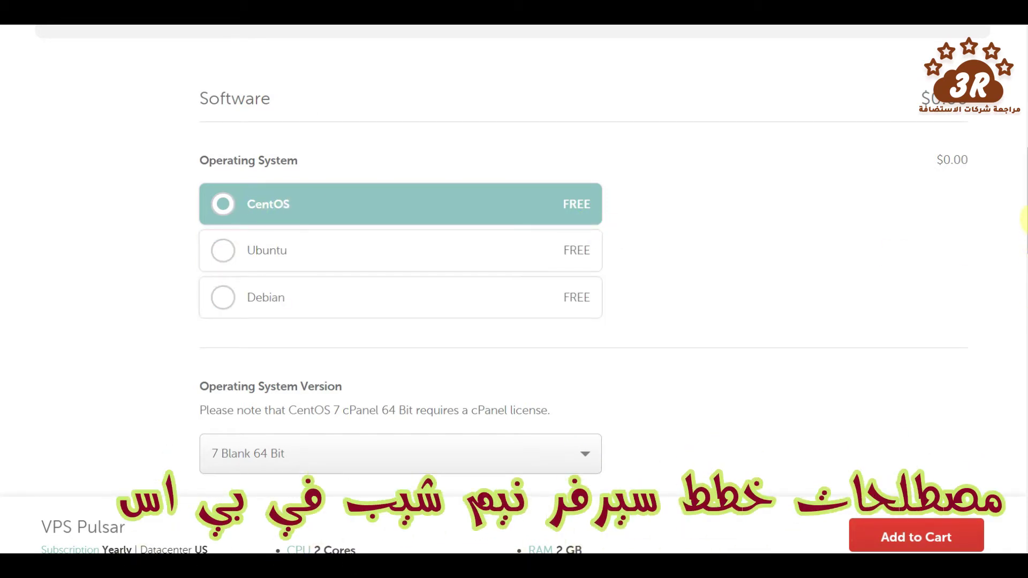
# Examine the operating system versions offered for CentOS, the optional web panel prices and the server management plans.
pyautogui.scroll(-2, 1023, 219)
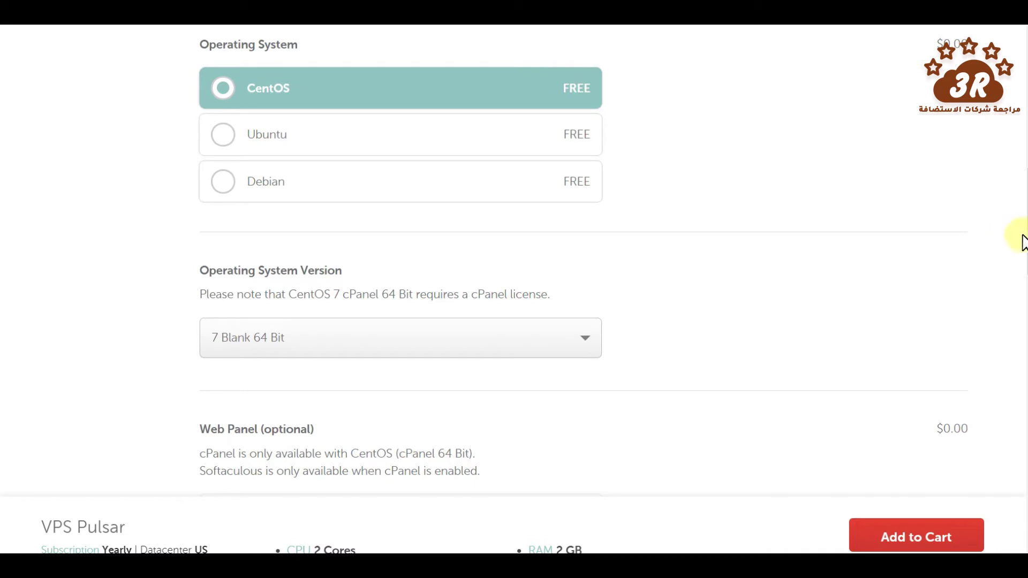
pyautogui.moveTo(1023, 232); pyautogui.dragTo(1023, 250)
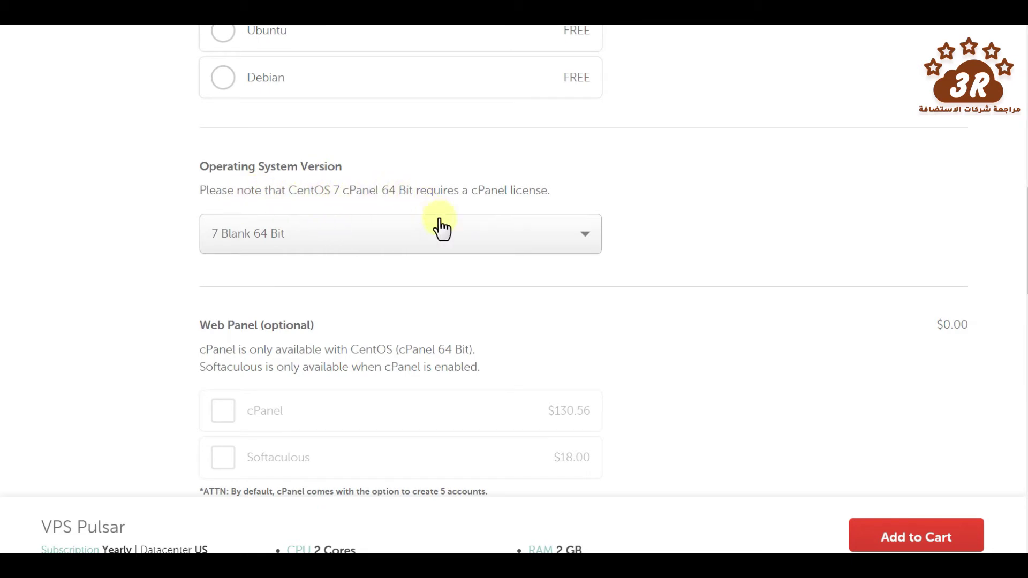
pyautogui.click(518, 236)
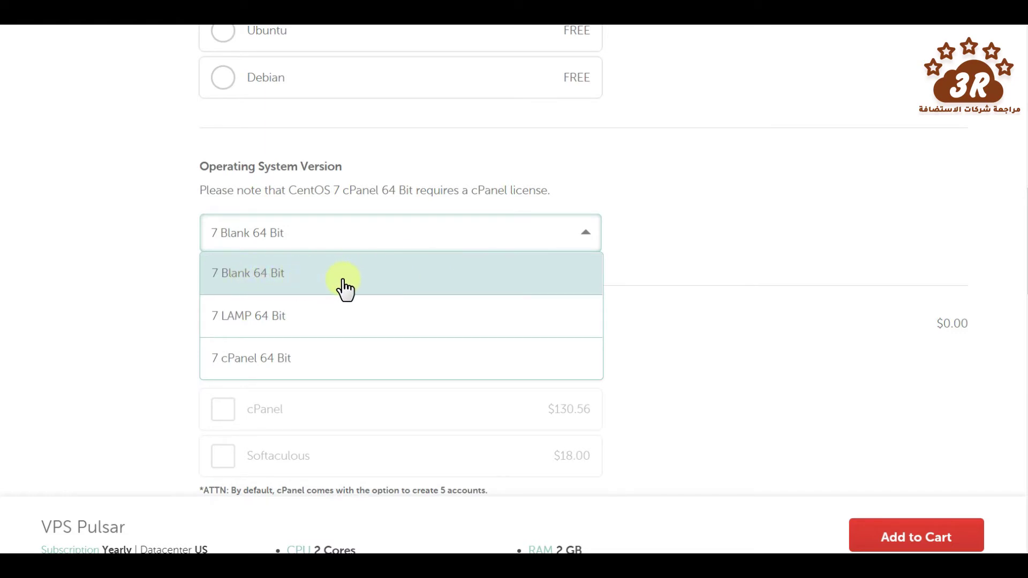
pyautogui.click(681, 246)
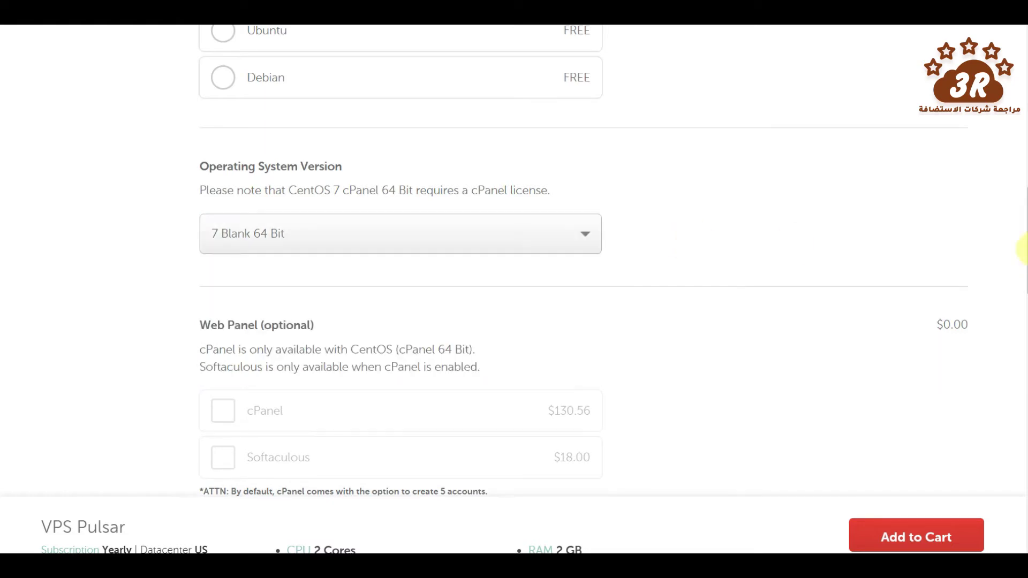
pyautogui.moveTo(1023, 246); pyautogui.dragTo(1022, 280)
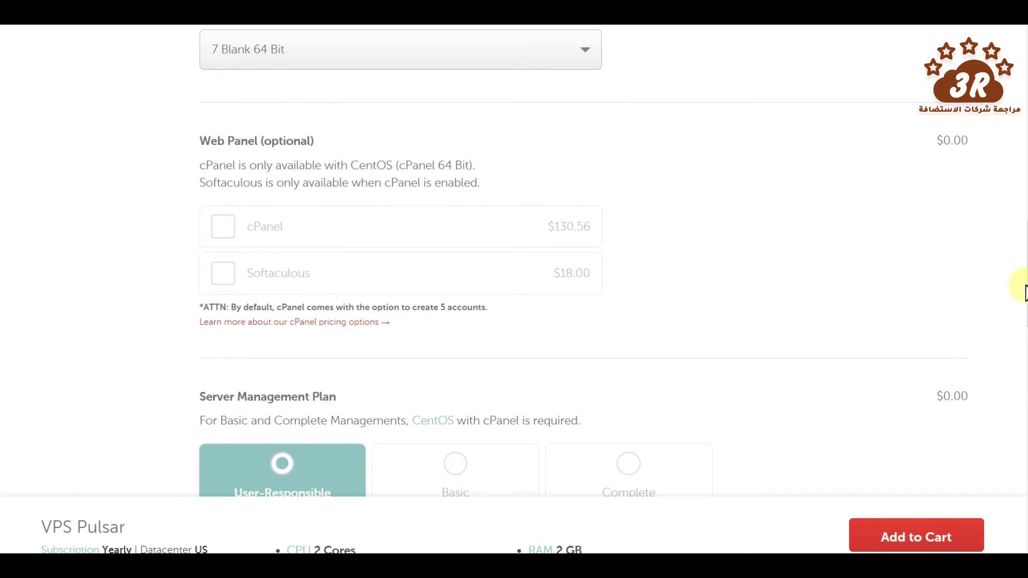
pyautogui.moveTo(1024, 294); pyautogui.dragTo(1021, 305)
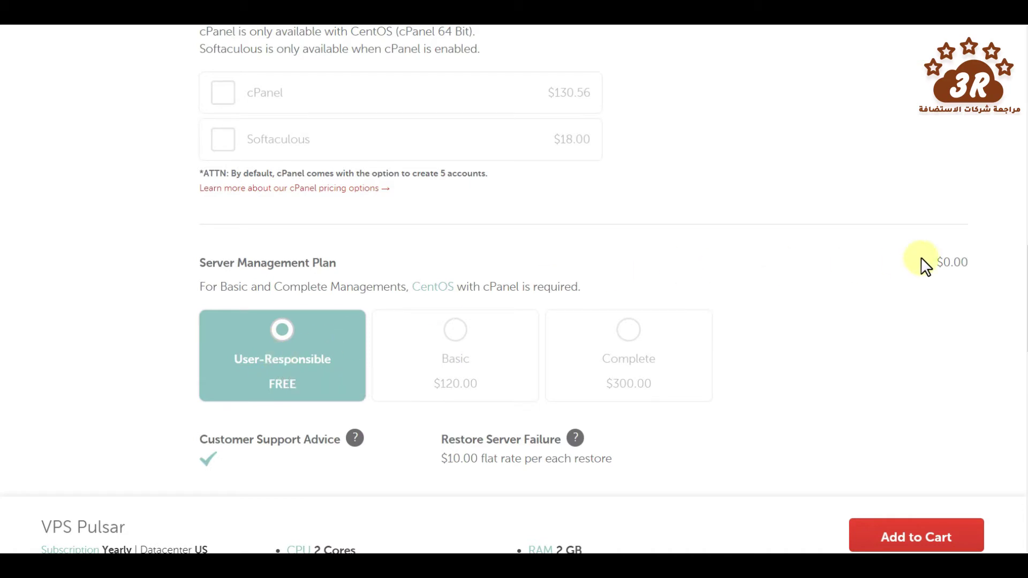
pyautogui.moveTo(1024, 292); pyautogui.dragTo(1021, 337)
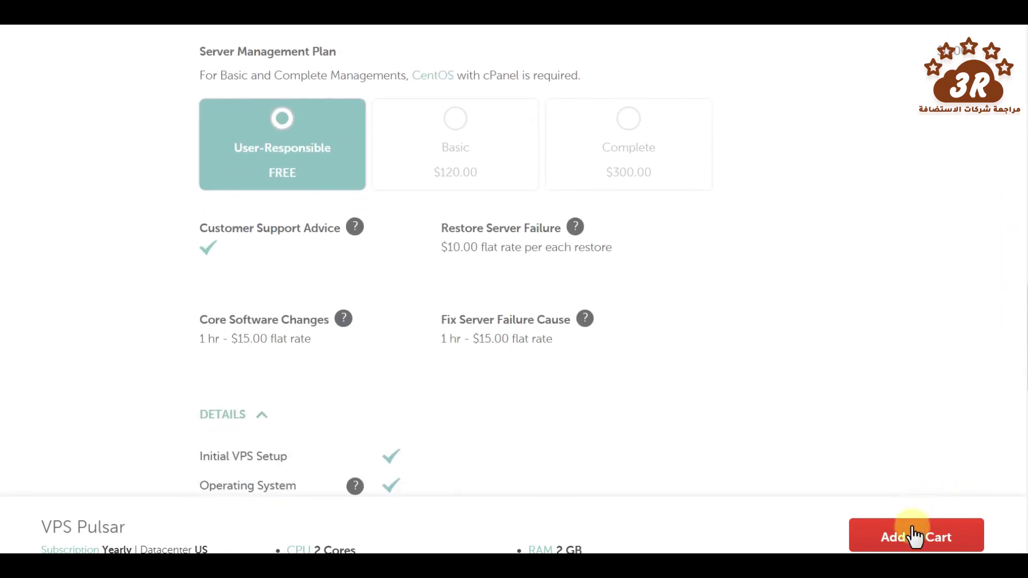
# Set the CentOS operating system version to 7 cPanel 64 Bit and add the cPanel web panel to the order.
pyautogui.moveTo(1024, 347); pyautogui.dragTo(1022, 259)
pyautogui.click(556, 202)
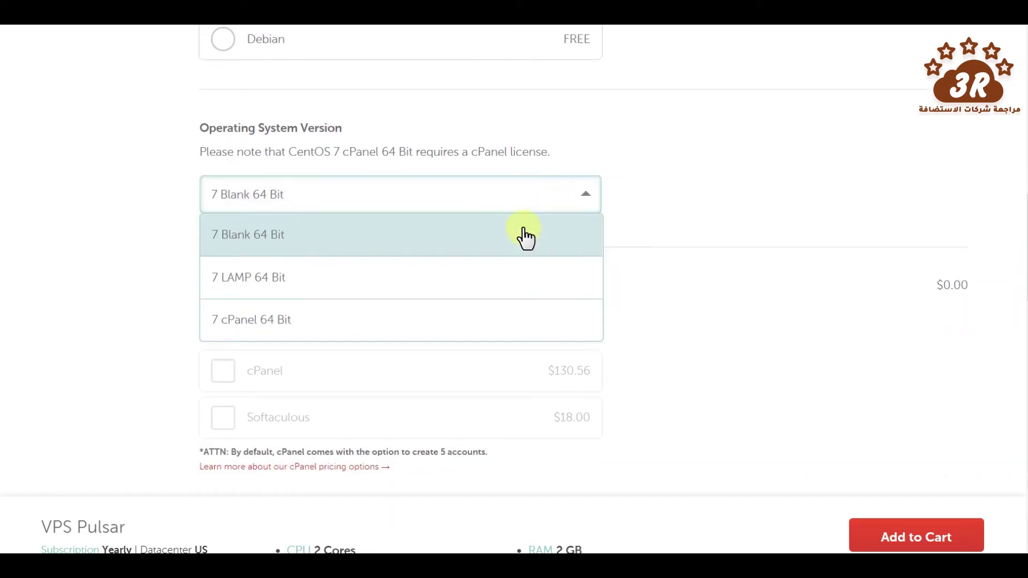
pyautogui.click(246, 332)
pyautogui.click(221, 373)
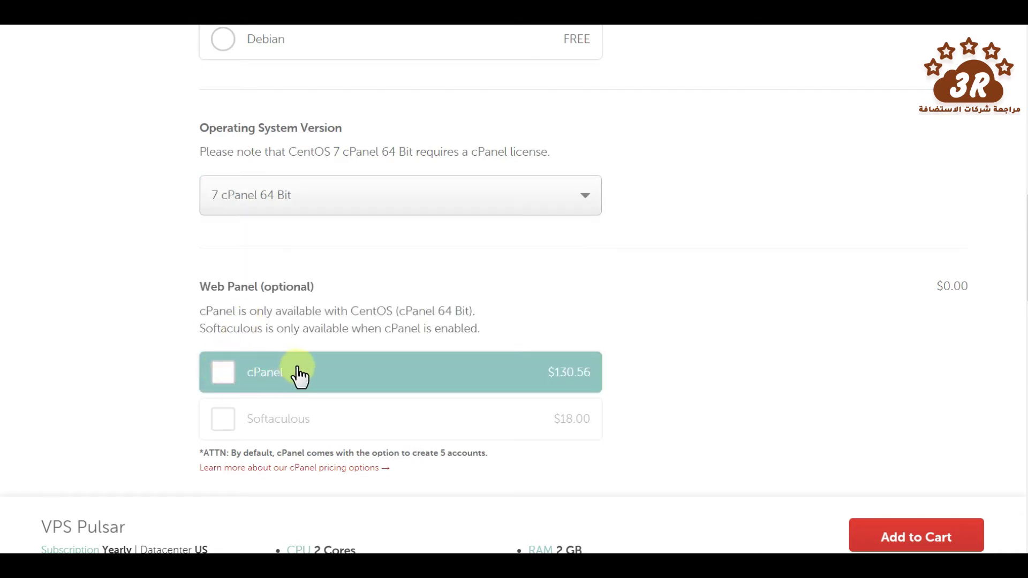
pyautogui.scroll(-4, 224, 380)
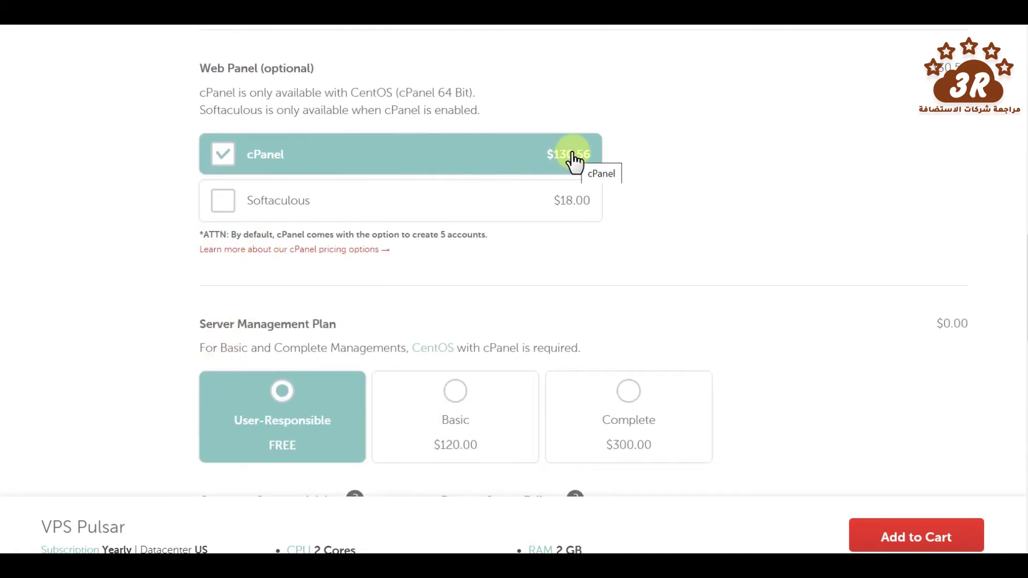
# Try adding Softaculous alongside cPanel, clear both web panel options, and select cPanel alone again.
pyautogui.click(267, 211)
pyautogui.click(230, 202)
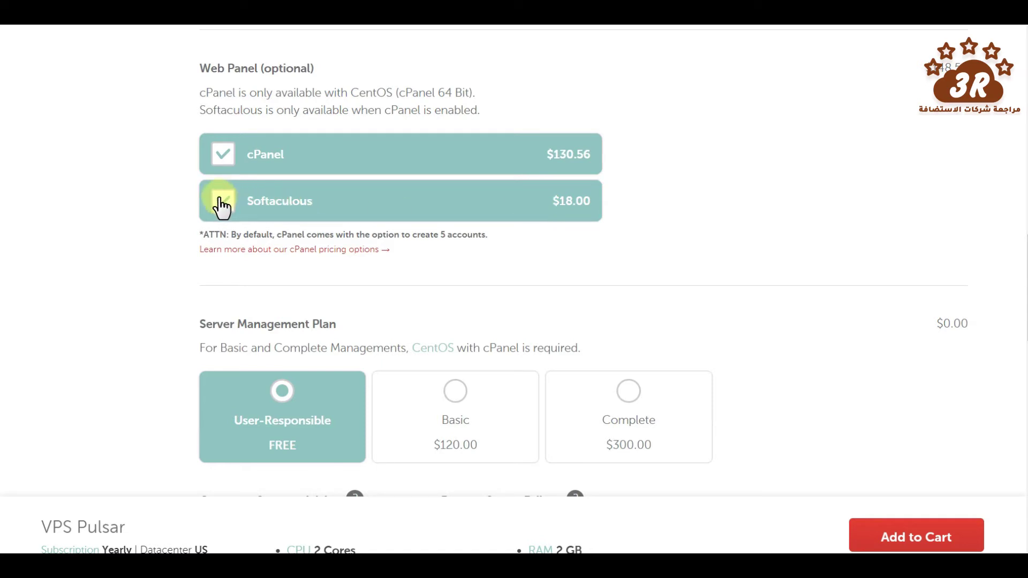
pyautogui.click(222, 155)
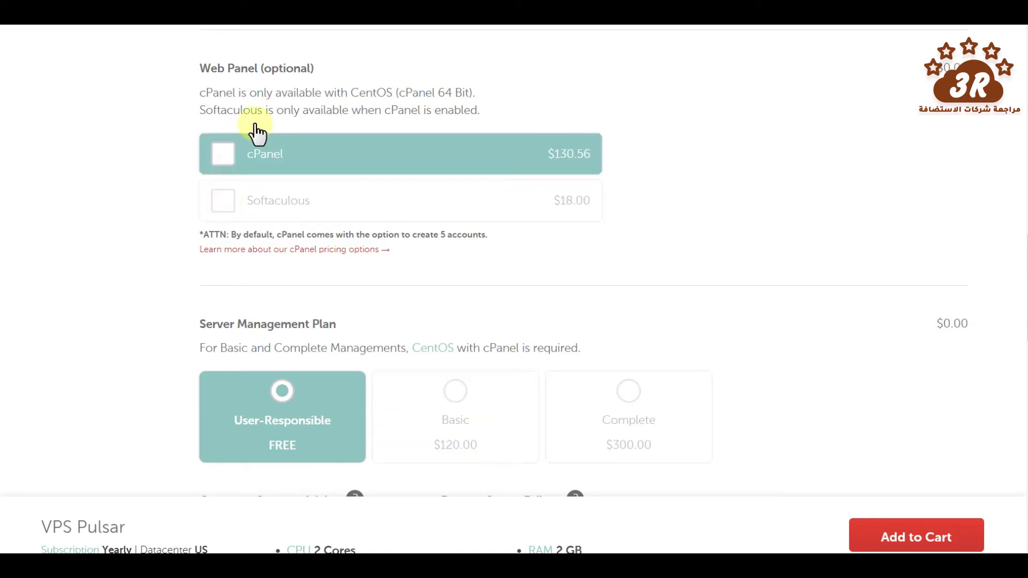
pyautogui.click(223, 160)
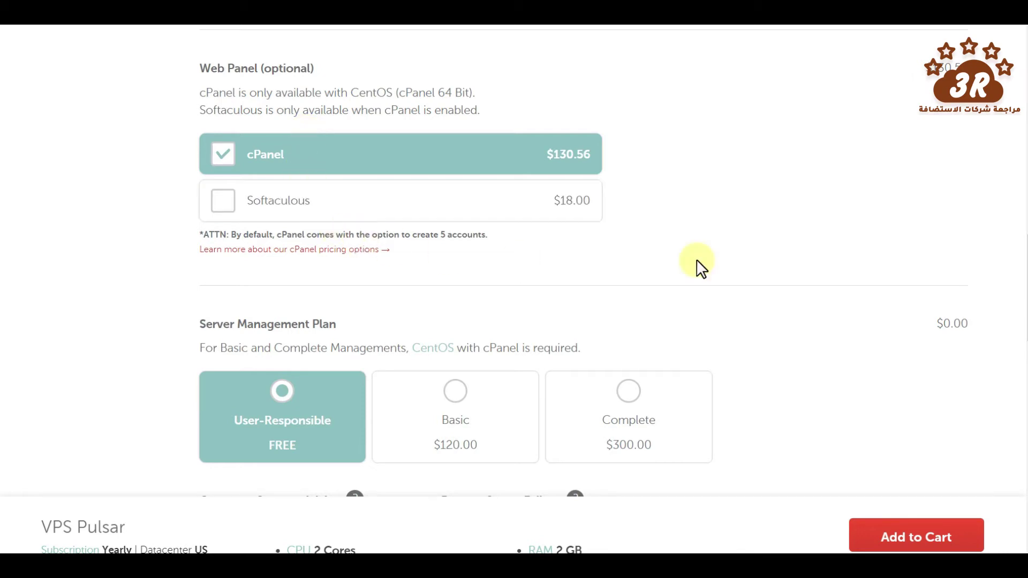
pyautogui.scroll(-1, 1019, 284)
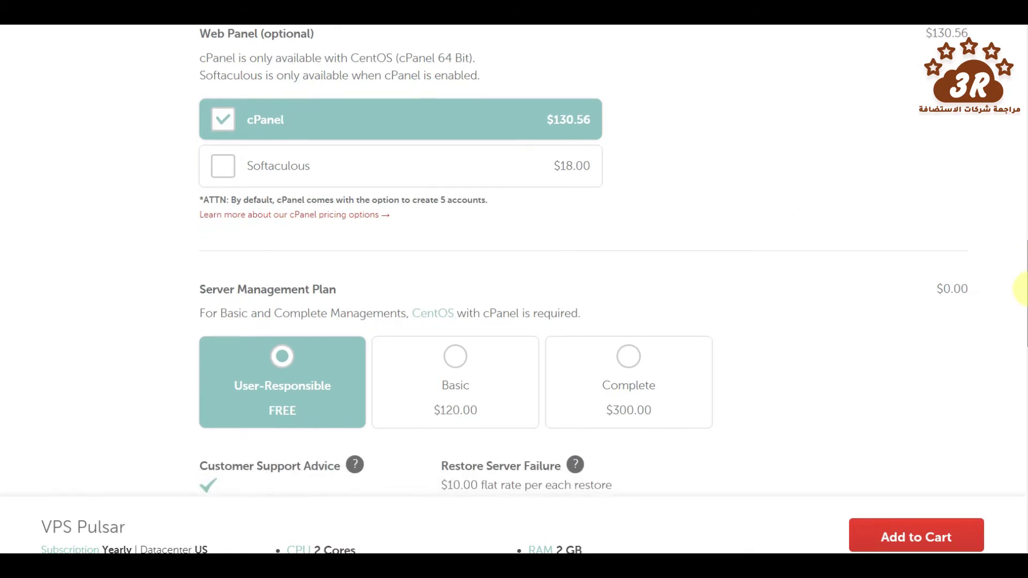
# Try removing cPanel to check how the server management plans depend on it, and add cPanel back.
pyautogui.click(223, 120)
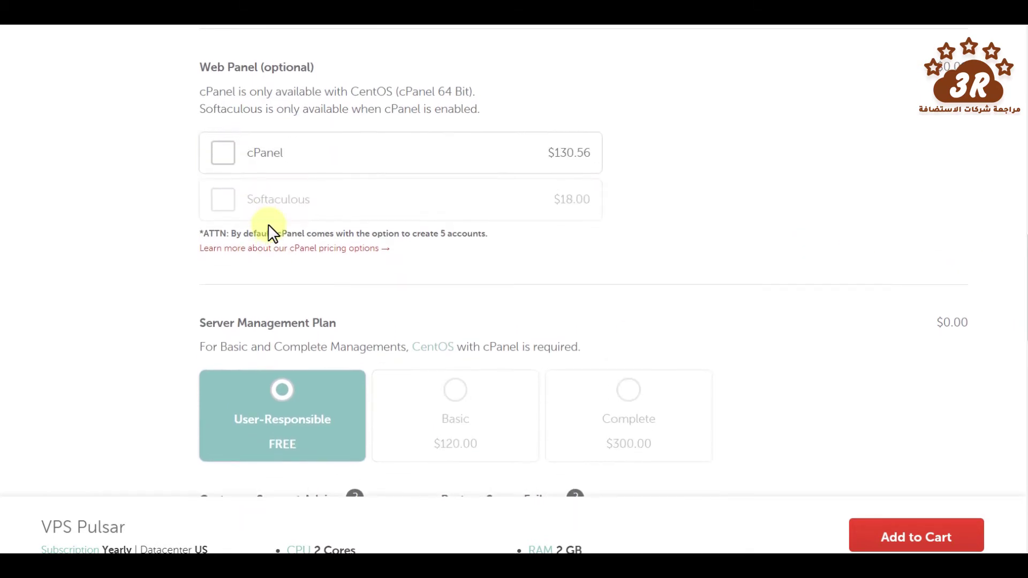
pyautogui.scroll(-5, 1022, 308)
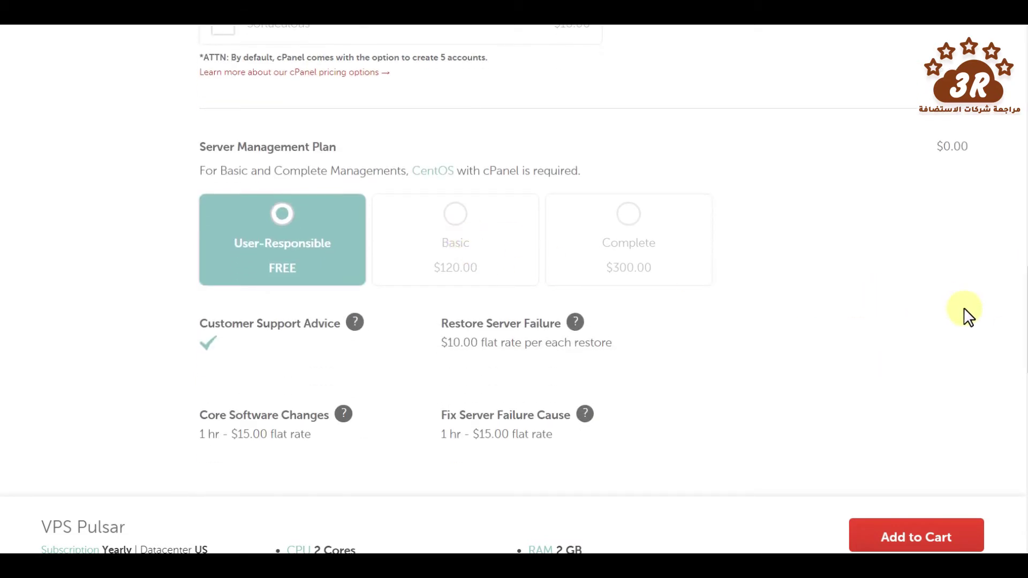
pyautogui.scroll(3, 1022, 321)
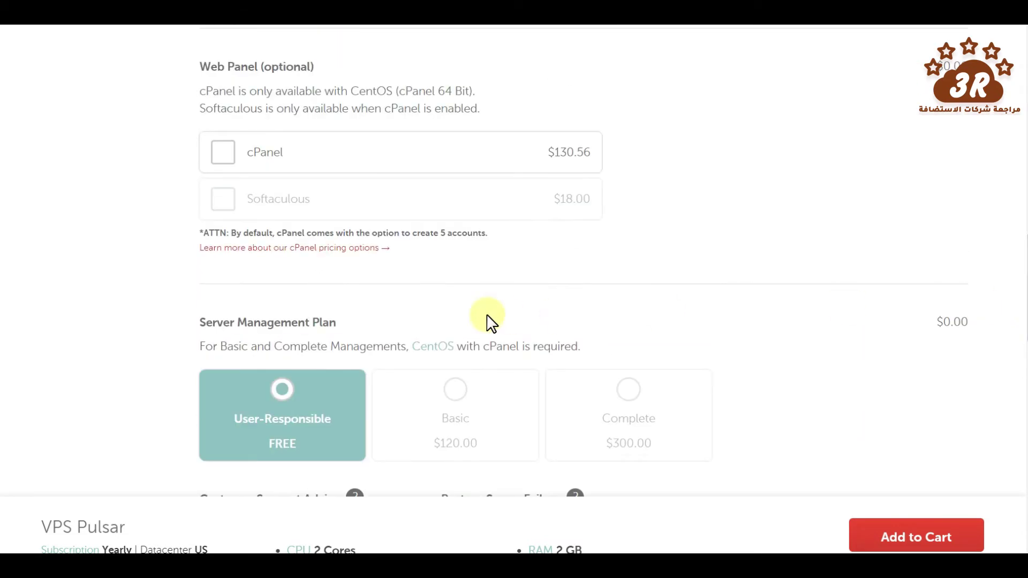
pyautogui.click(222, 153)
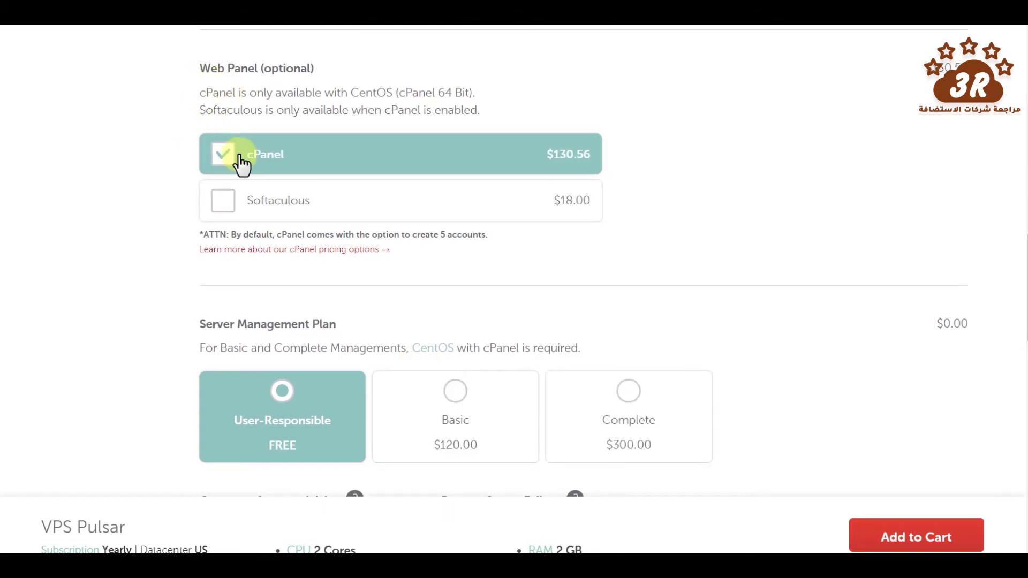
# Try the Basic server management plan to check its included support, and return to User-Responsible.
pyautogui.click(439, 424)
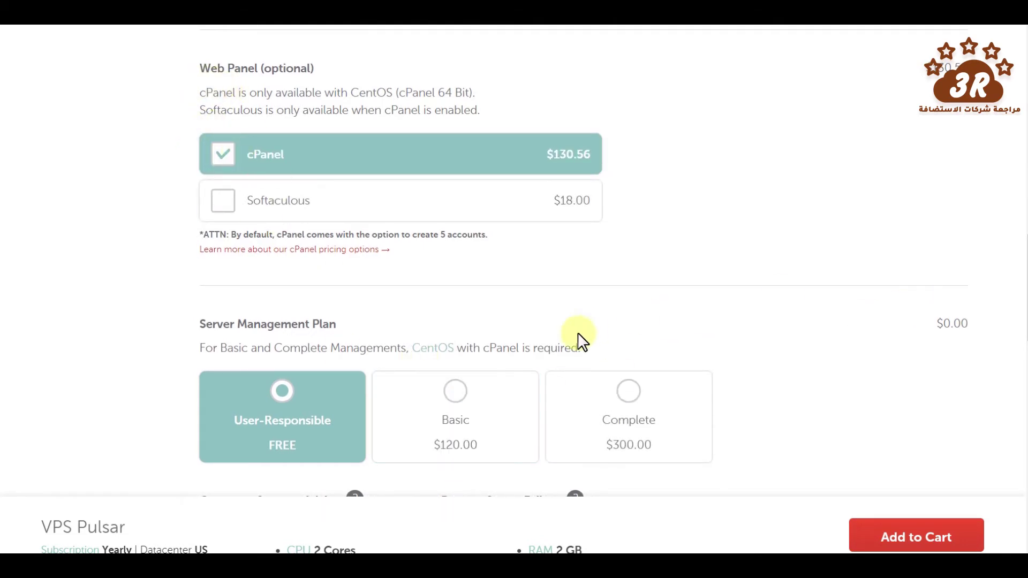
pyautogui.moveTo(1025, 287); pyautogui.dragTo(1025, 317)
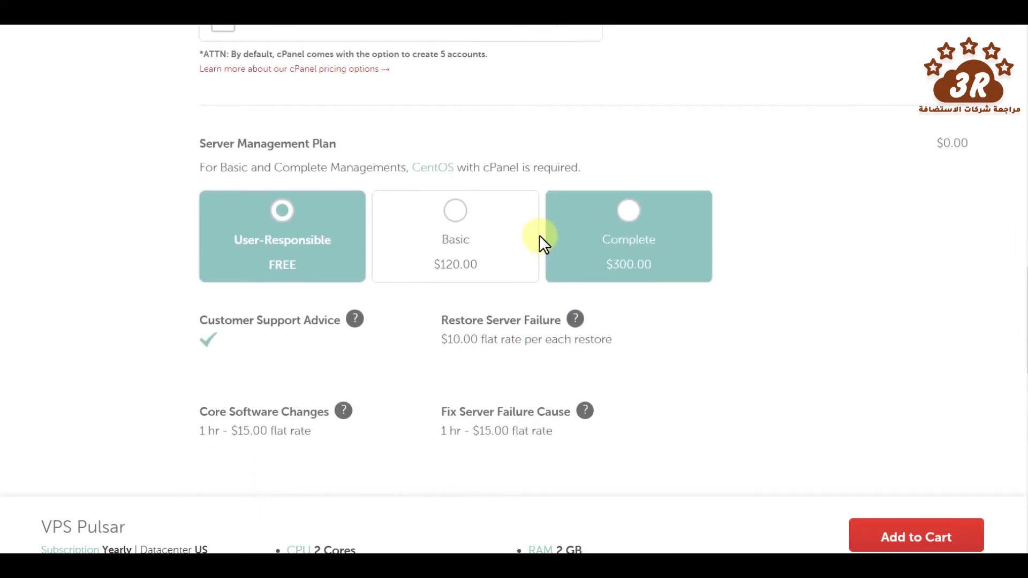
pyautogui.click(491, 239)
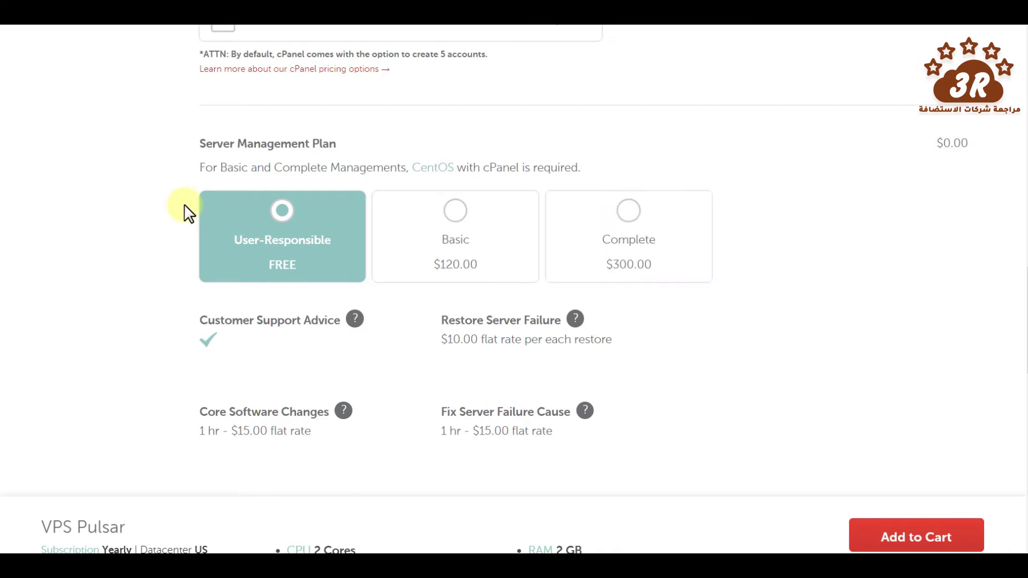
pyautogui.click(443, 219)
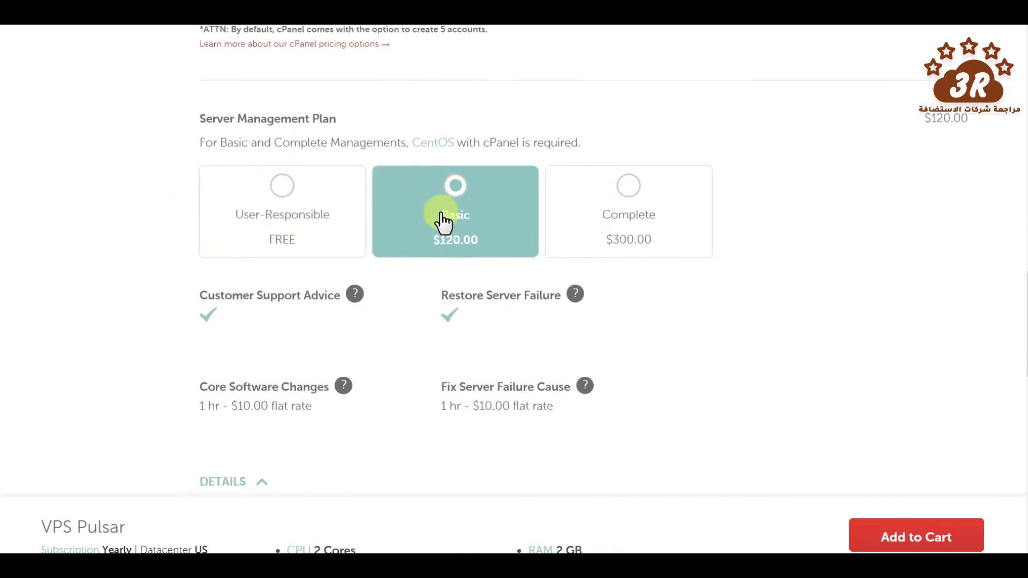
pyautogui.scroll(-2, 443, 223)
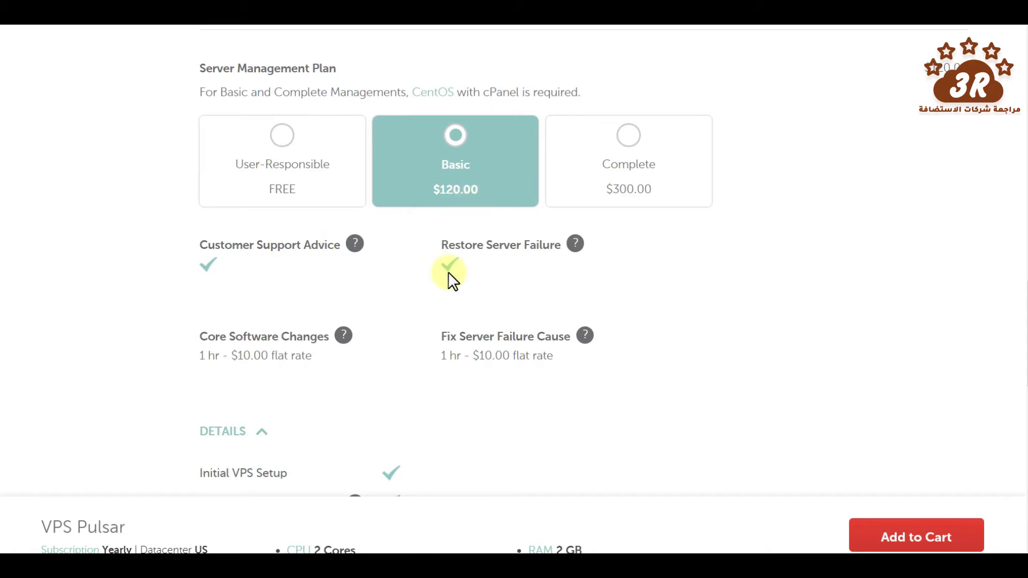
pyautogui.click(277, 135)
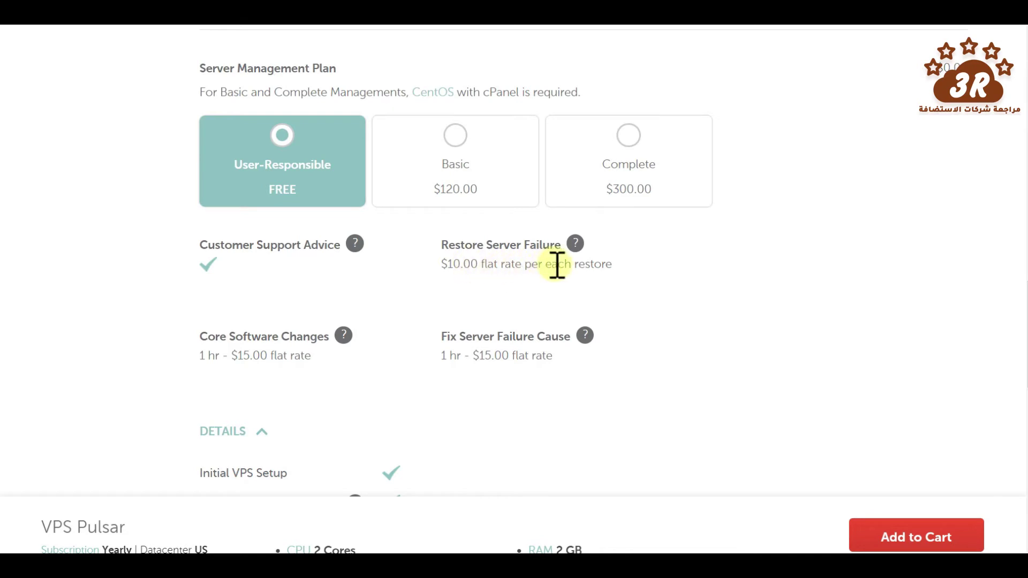
# Examine the User-Responsible plan's rates for restoring the server, fixing failure causes and core software changes.
pyautogui.moveTo(614, 268); pyautogui.dragTo(564, 265)
pyautogui.moveTo(481, 265); pyautogui.dragTo(436, 275)
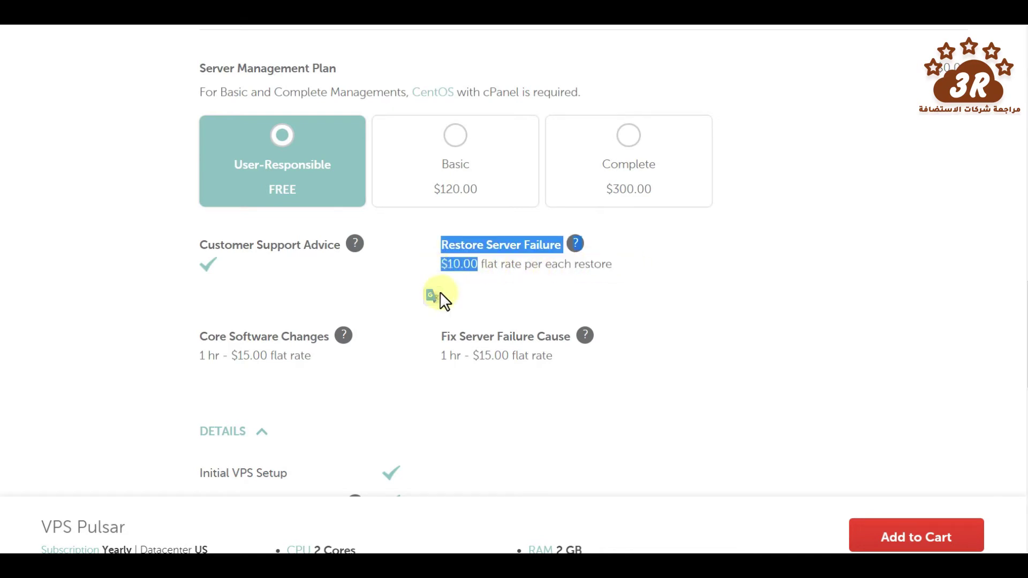
pyautogui.click(465, 346)
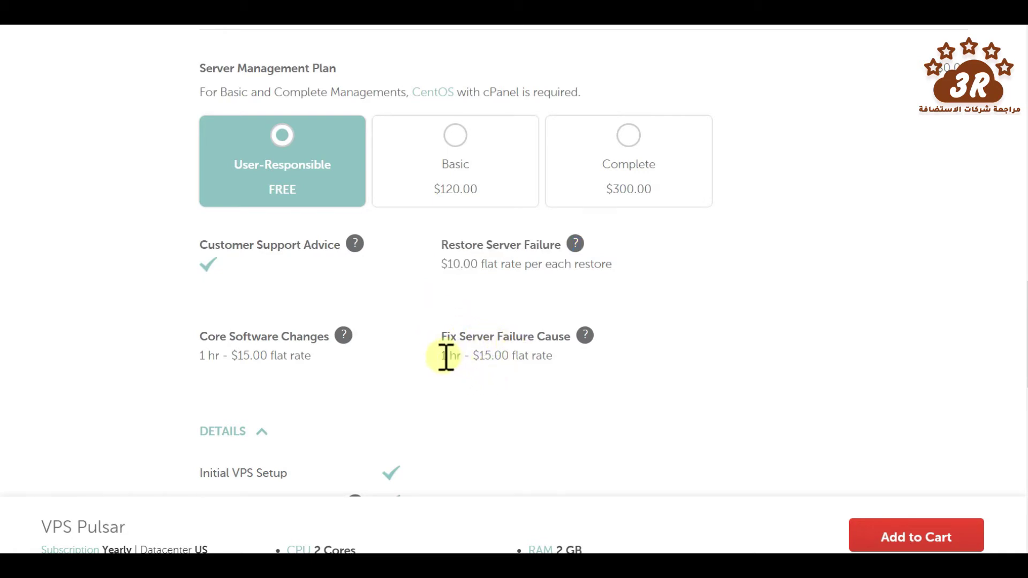
pyautogui.moveTo(446, 357); pyautogui.dragTo(530, 355)
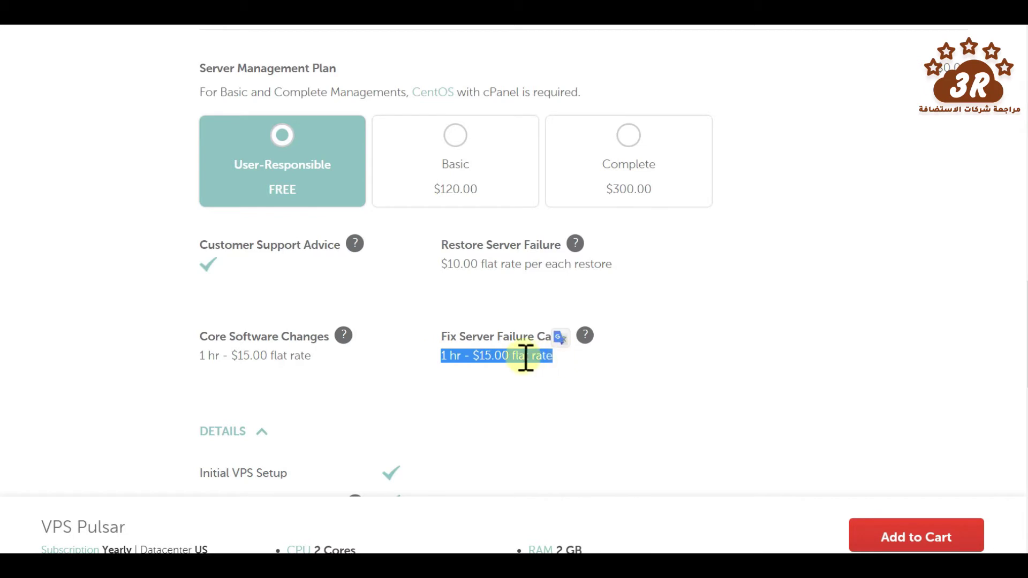
pyautogui.click(524, 358)
pyautogui.moveTo(208, 338); pyautogui.dragTo(271, 342)
pyautogui.click(317, 361)
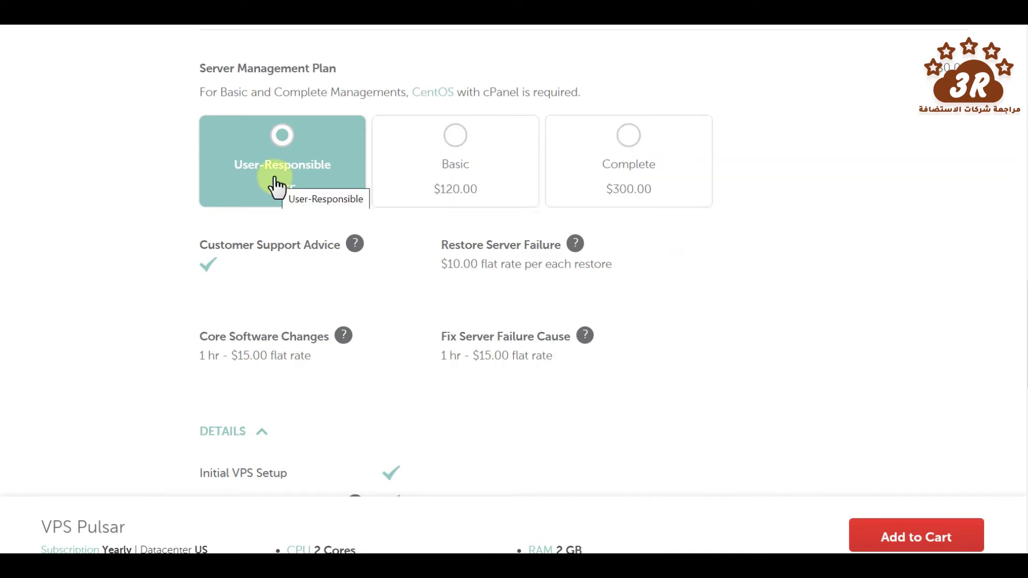
# Compare what the Basic and Complete server management plans cover, and switch back to User-Responsible.
pyautogui.click(454, 162)
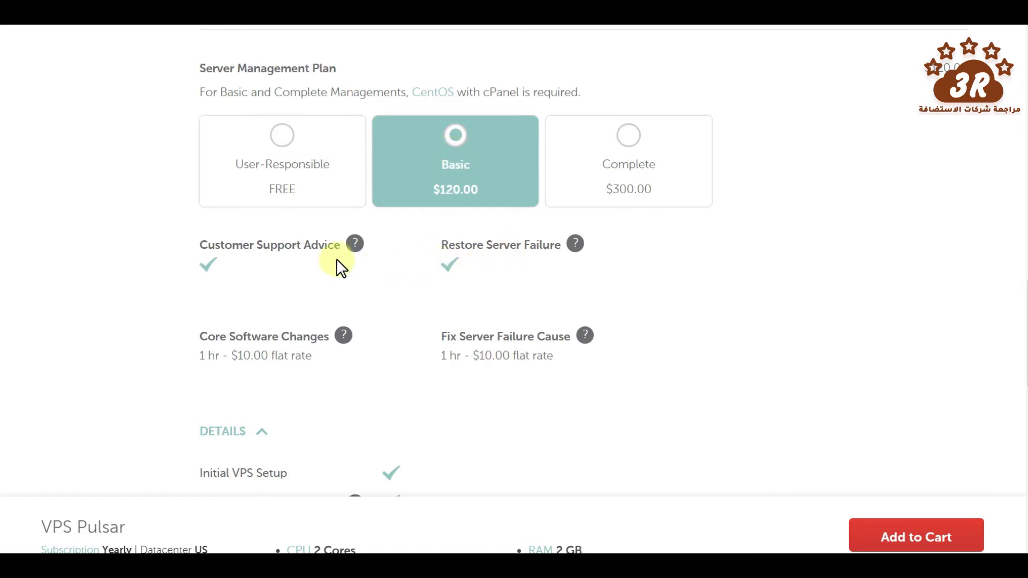
pyautogui.click(604, 156)
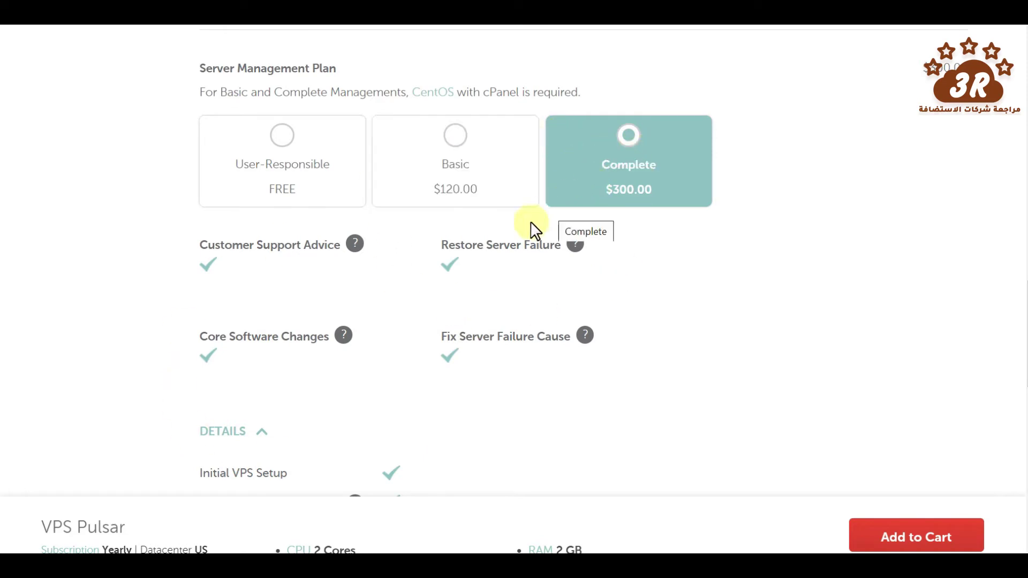
pyautogui.click(484, 188)
pyautogui.click(313, 156)
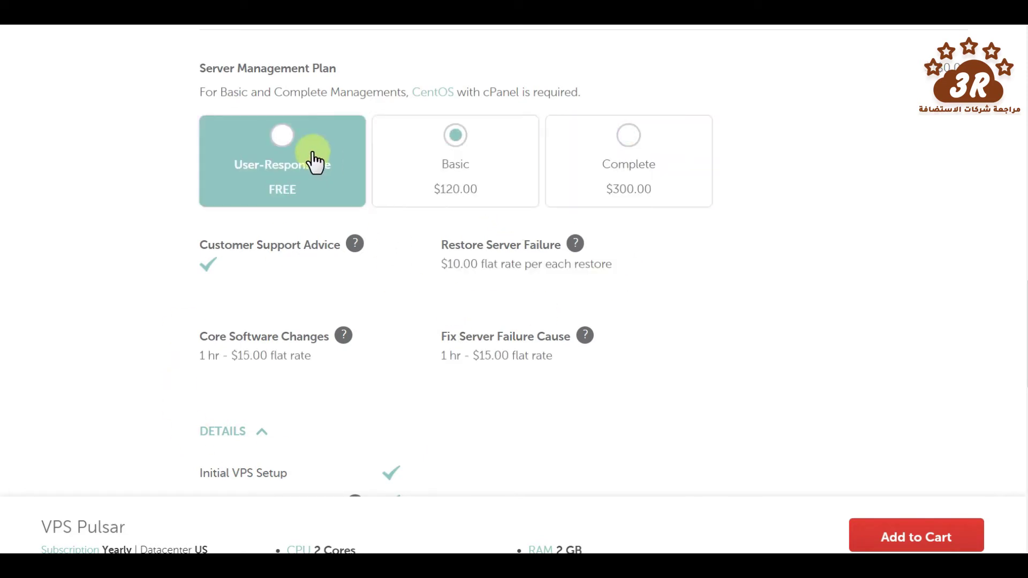
# Examine the details list of the User-Responsible plan, including operating system, hardware issues, monitoring and vendor updates.
pyautogui.scroll(-5, 1023, 321)
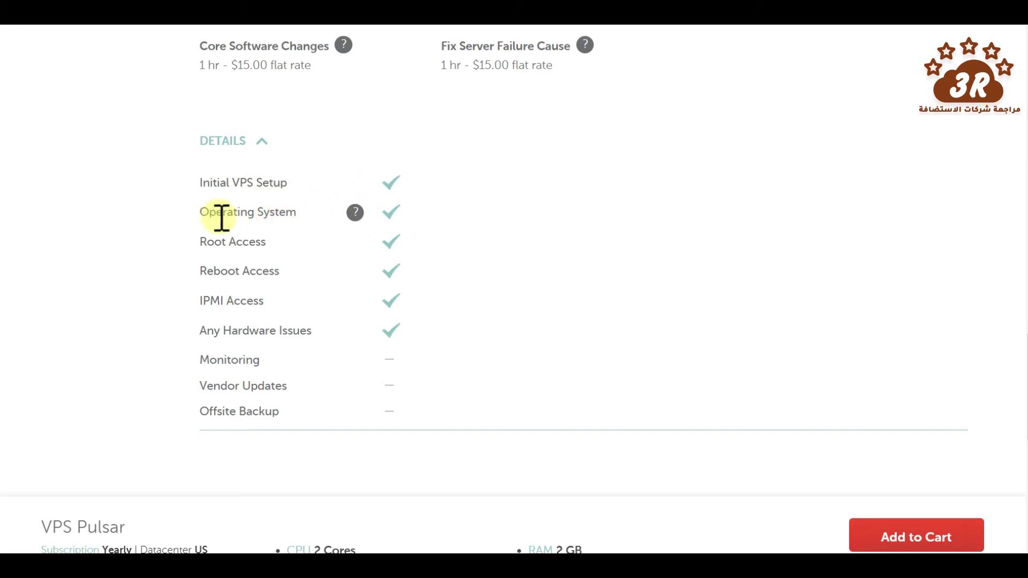
pyautogui.moveTo(355, 212)
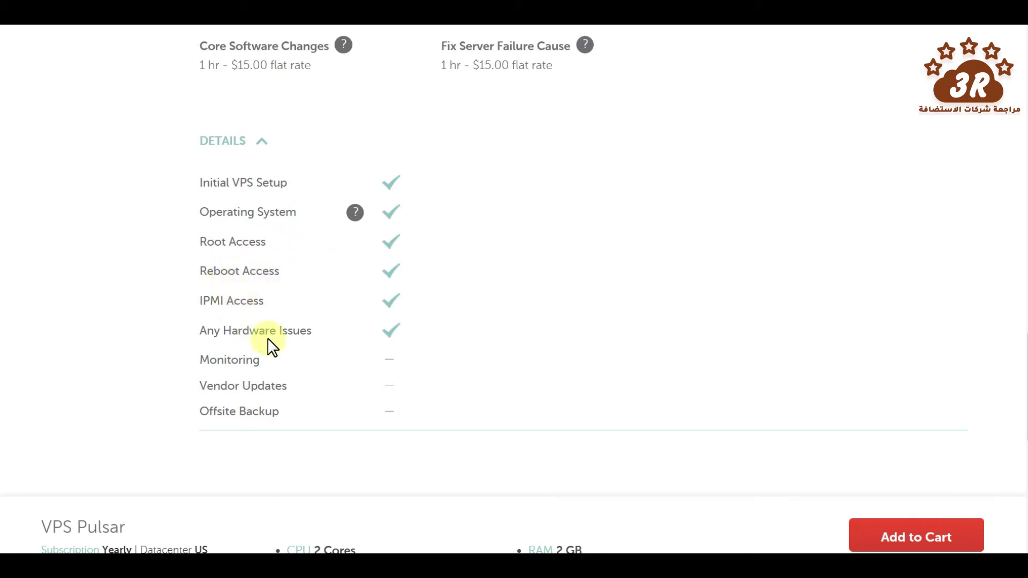
pyautogui.moveTo(268, 368); pyautogui.dragTo(214, 360)
pyautogui.click(197, 356)
pyautogui.moveTo(305, 389); pyautogui.dragTo(242, 385)
# Select the Complete server management plan for the VPS.
pyautogui.scroll(5, 259, 386)
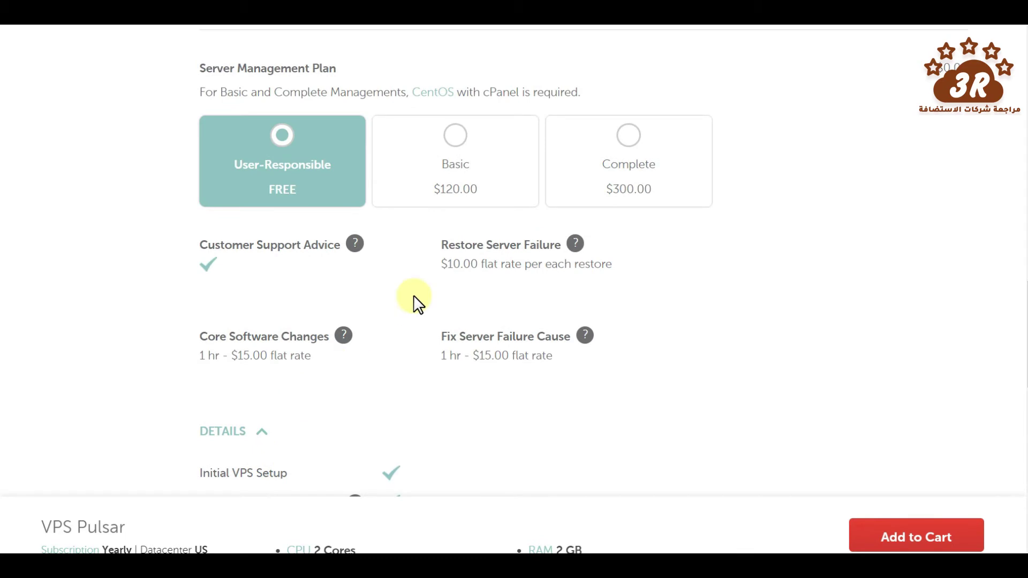
pyautogui.click(601, 176)
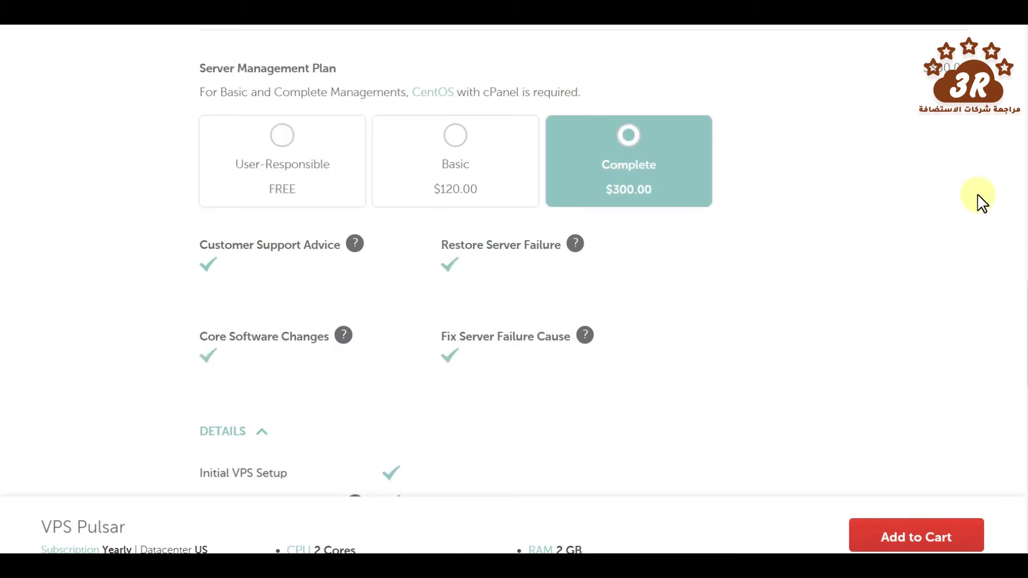
# Examine the Complete plan's details list, including root, reboot and IPMI access, monitoring, vendor updates and offsite backup.
pyautogui.scroll(-9, 1020, 324)
pyautogui.scroll(2, 1023, 385)
pyautogui.scroll(1, 1024, 396)
pyautogui.scroll(1, 1023, 394)
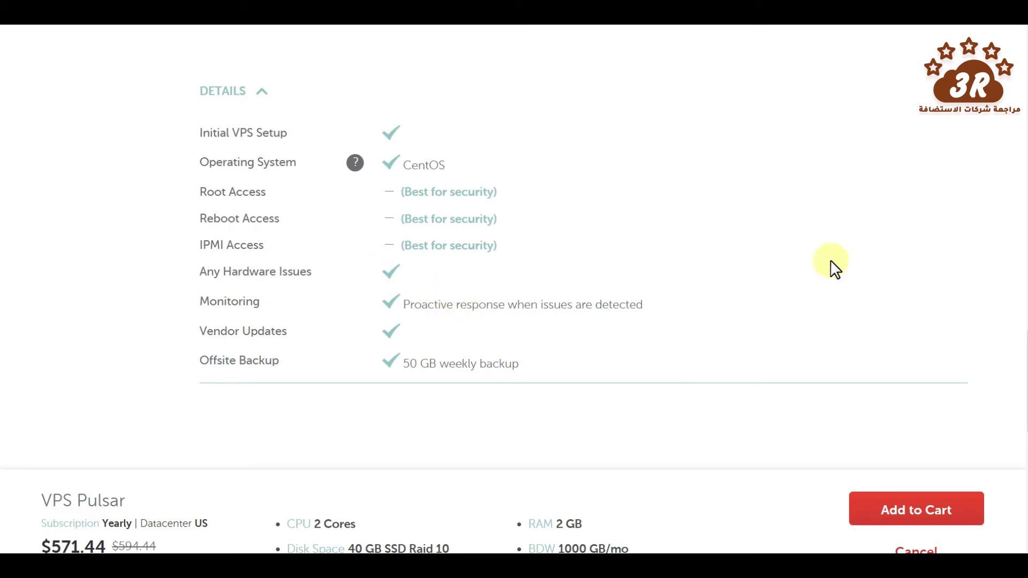
pyautogui.scroll(1, 1023, 341)
pyautogui.scroll(6, 1020, 321)
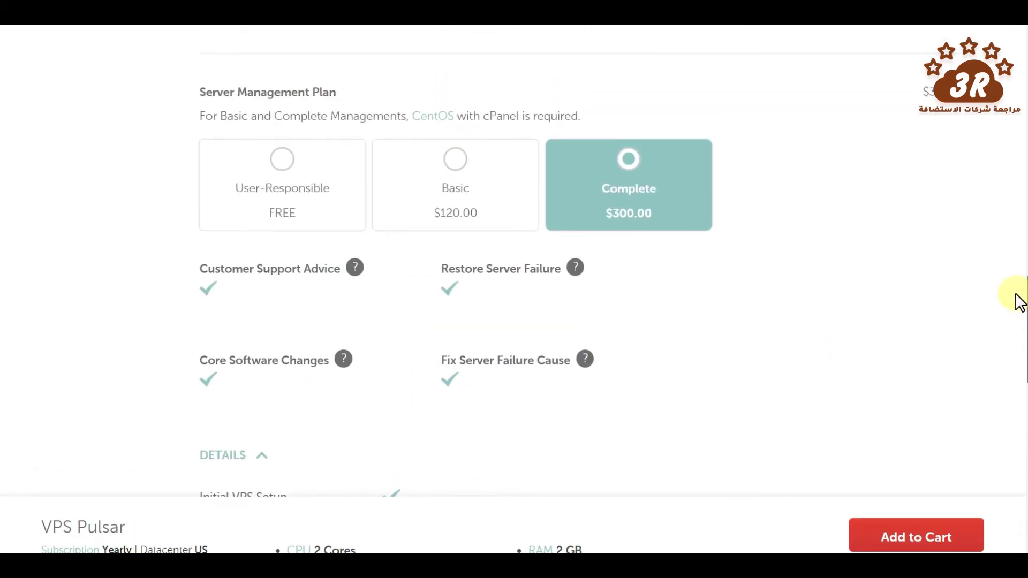
# Switch the server management plan to User-Responsible and check the order summary.
pyautogui.click(279, 199)
pyautogui.scroll(-1, 959, 252)
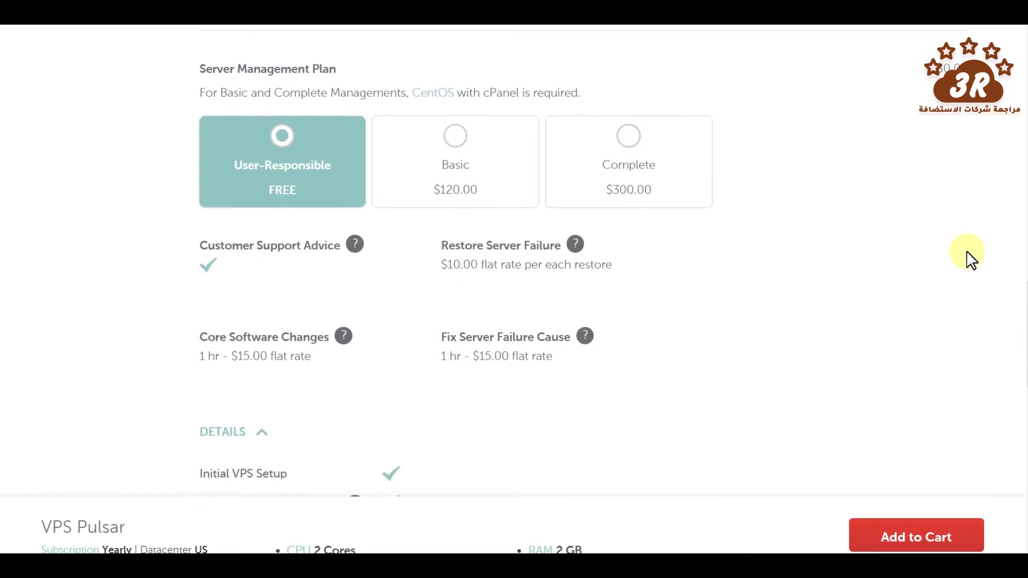
pyautogui.moveTo(1023, 326); pyautogui.dragTo(1025, 426)
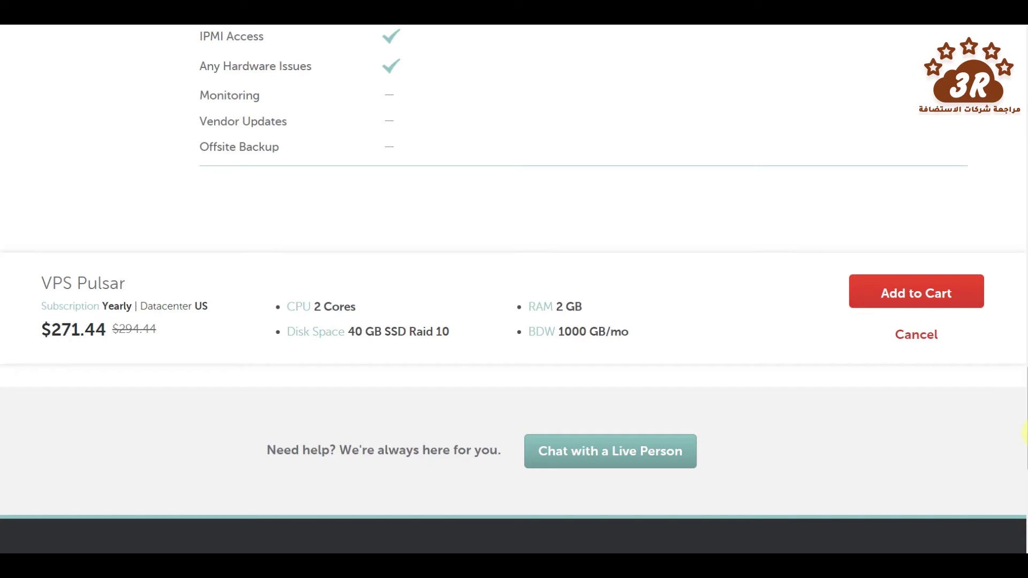
# Remove cPanel from the VPS's optional web panel selection.
pyautogui.scroll(10, 1004, 341)
pyautogui.scroll(8, 1005, 341)
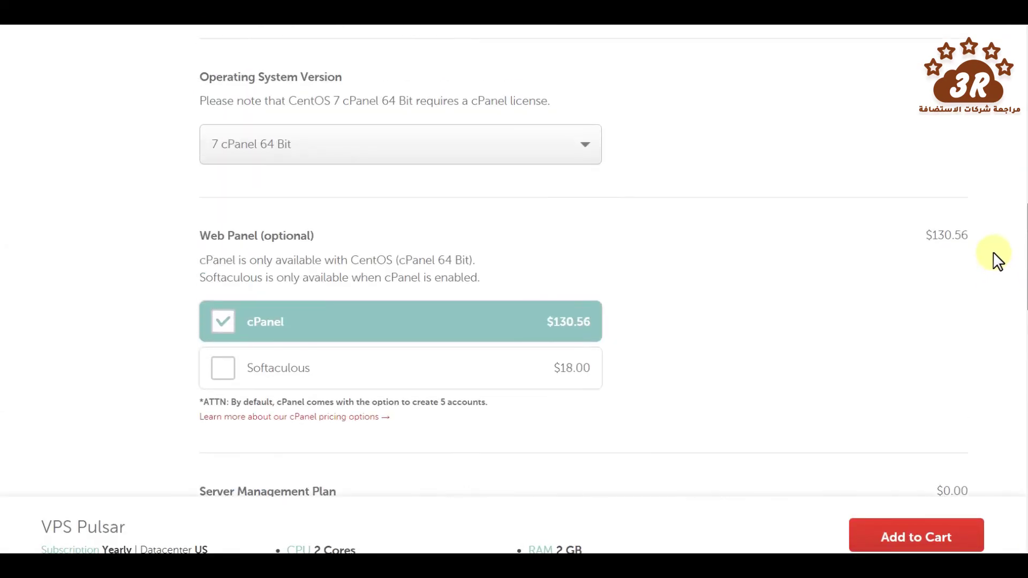
pyautogui.click(229, 333)
pyautogui.scroll(-8, 673, 298)
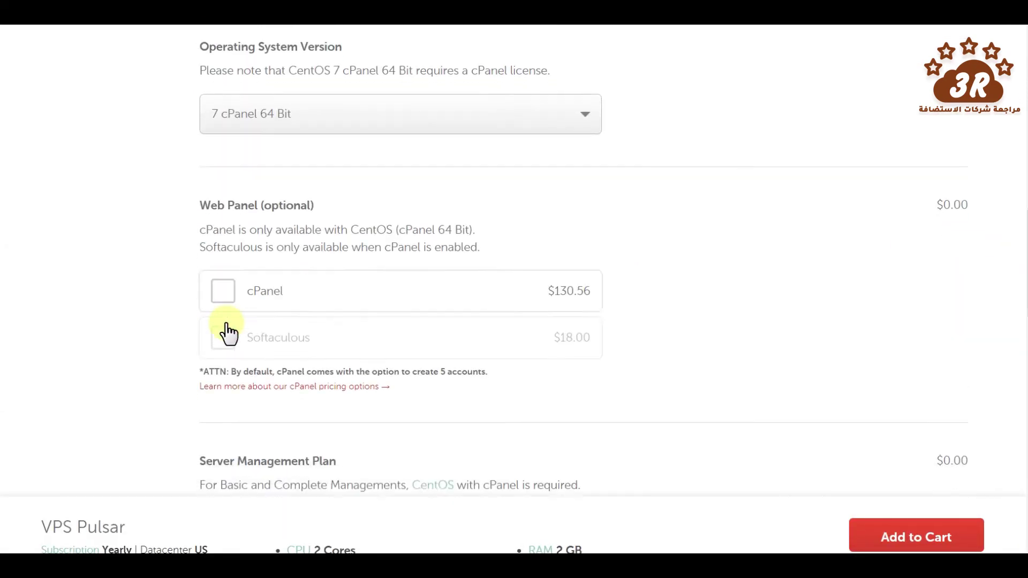
# Add the configured yearly VPS Pulsar to the cart.
pyautogui.moveTo(1023, 337); pyautogui.dragTo(1023, 415)
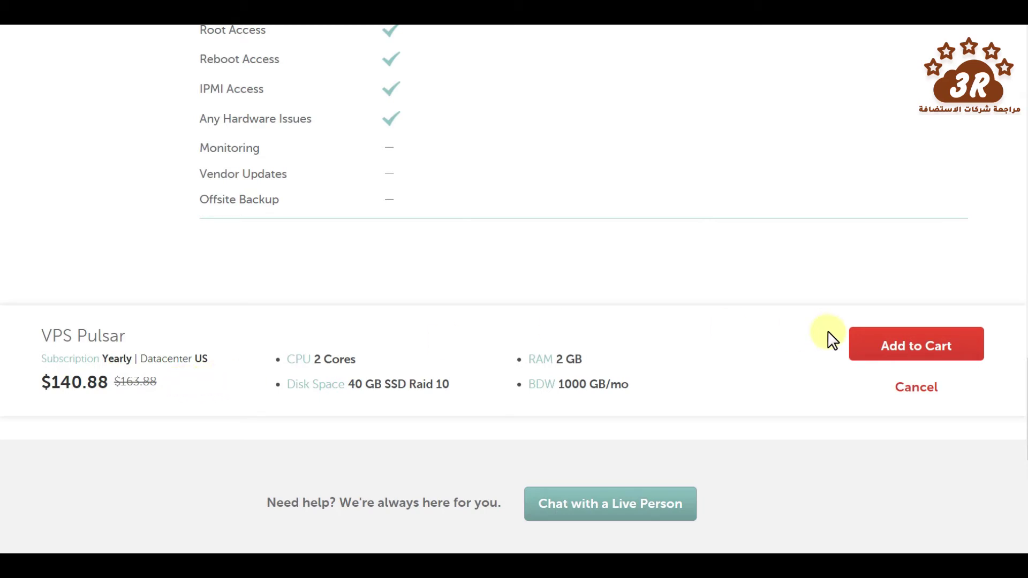
pyautogui.click(889, 351)
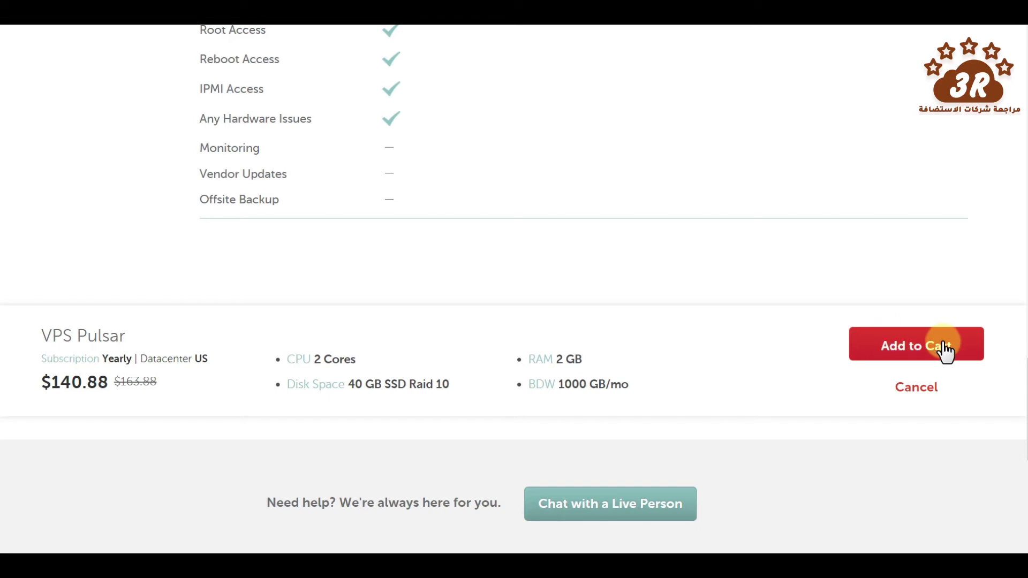
pyautogui.click(963, 356)
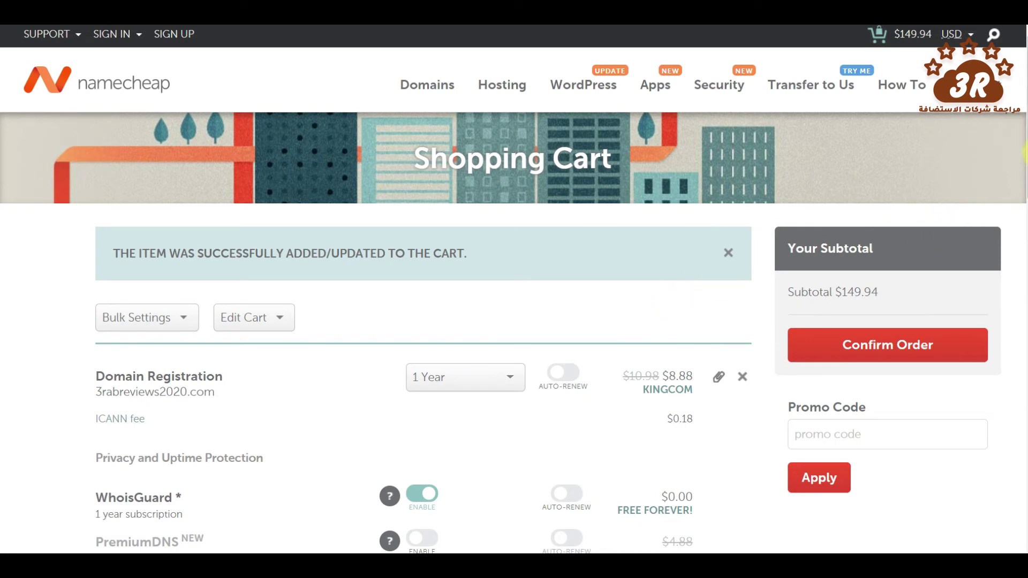
# Check the registration period options for 3rabreviews2020.com and close the list without choosing another period.
pyautogui.moveTo(1025, 140); pyautogui.dragTo(1025, 167)
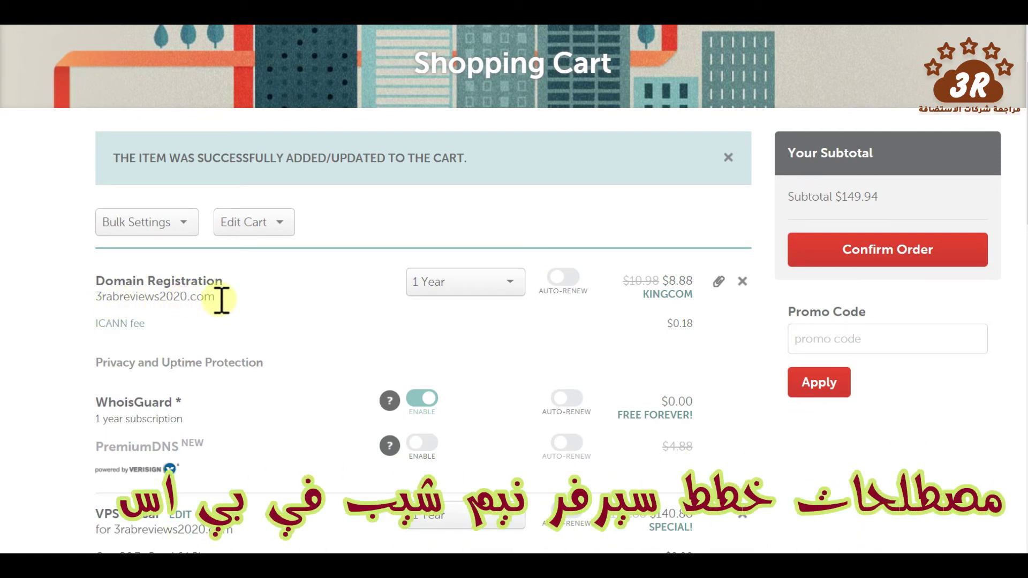
pyautogui.click(430, 287)
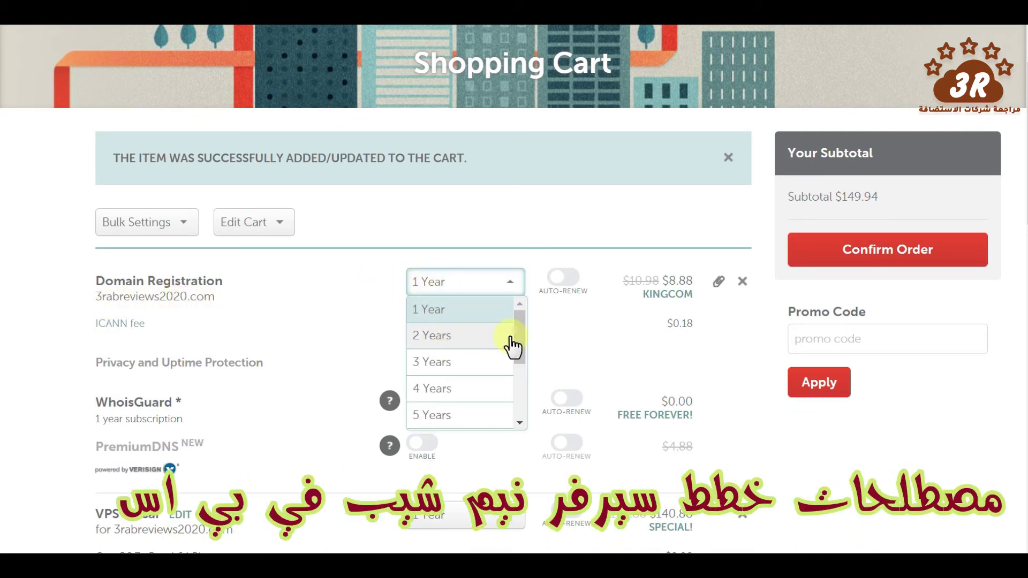
pyautogui.click(335, 333)
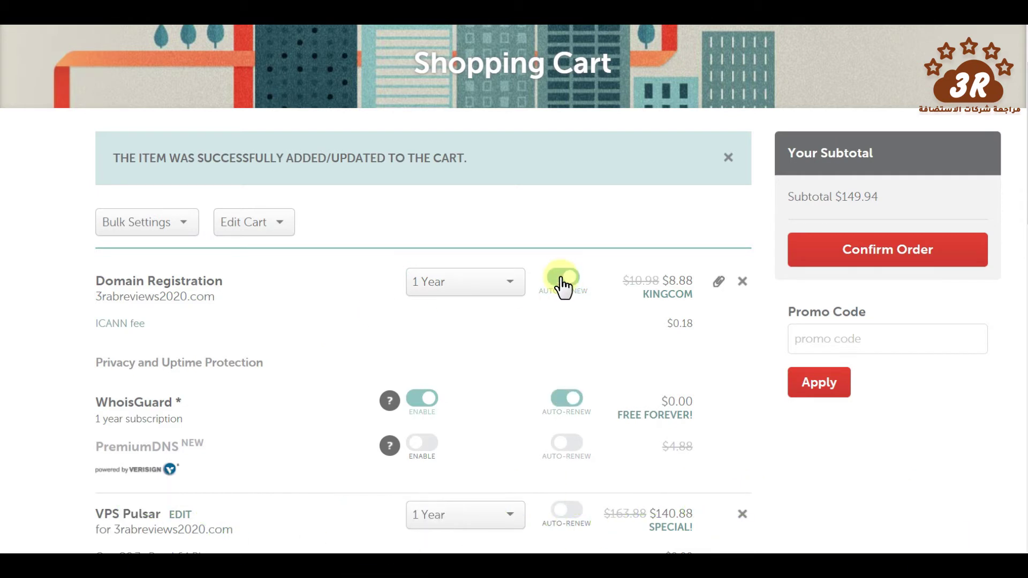
# Try auto-renewal on the domain registration and switch it back off.
pyautogui.click(551, 284)
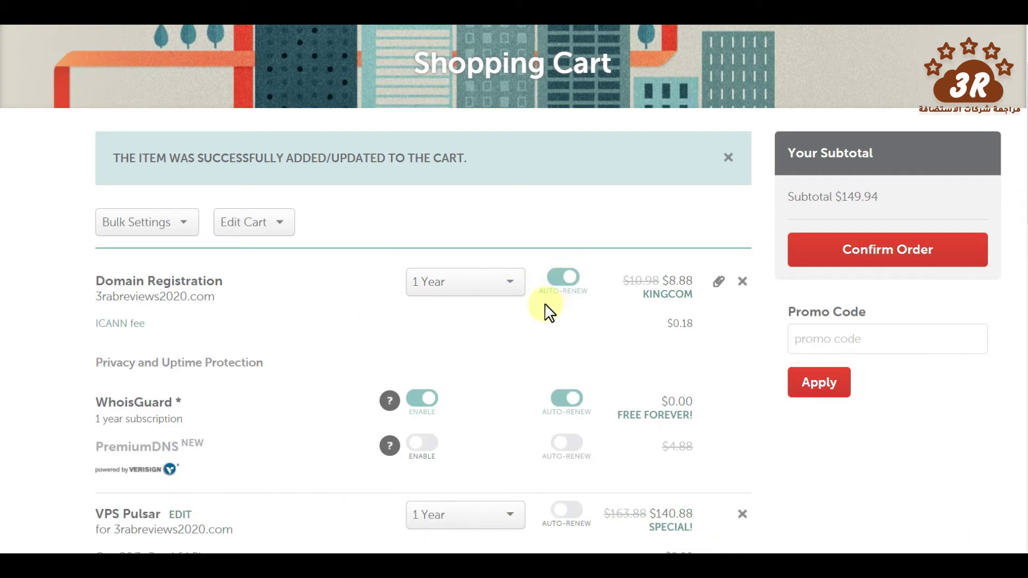
pyautogui.click(584, 294)
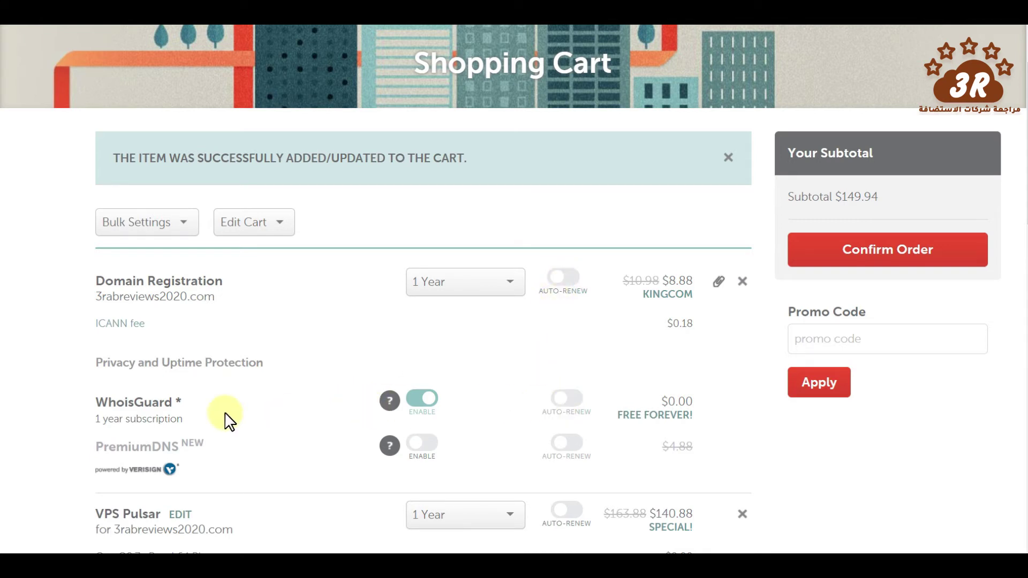
# Review WhoisGuard and the VPS Pulsar items in the cart, and check the VPS's subscription period options.
pyautogui.moveTo(426, 417)
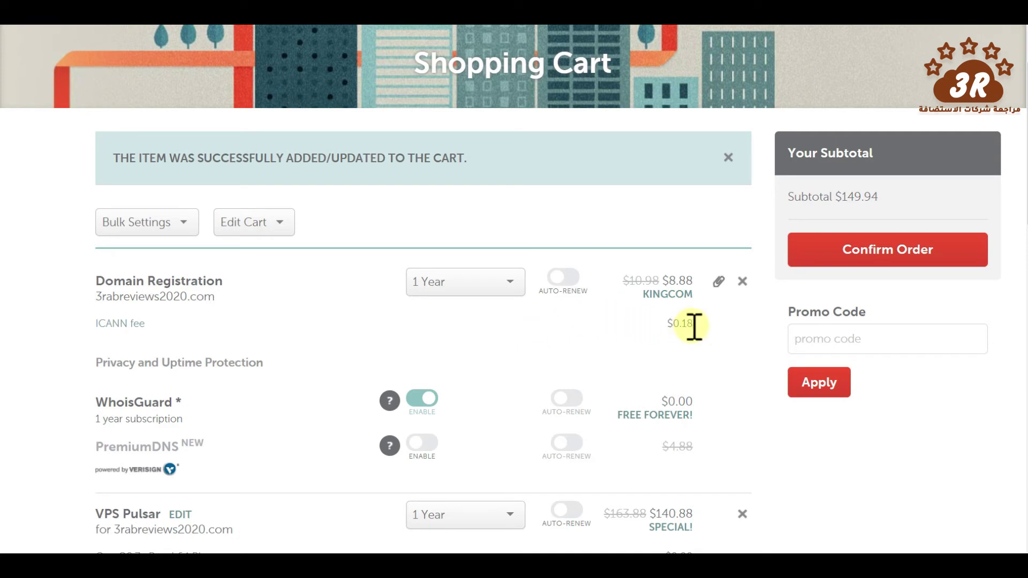
pyautogui.scroll(-4, 1022, 156)
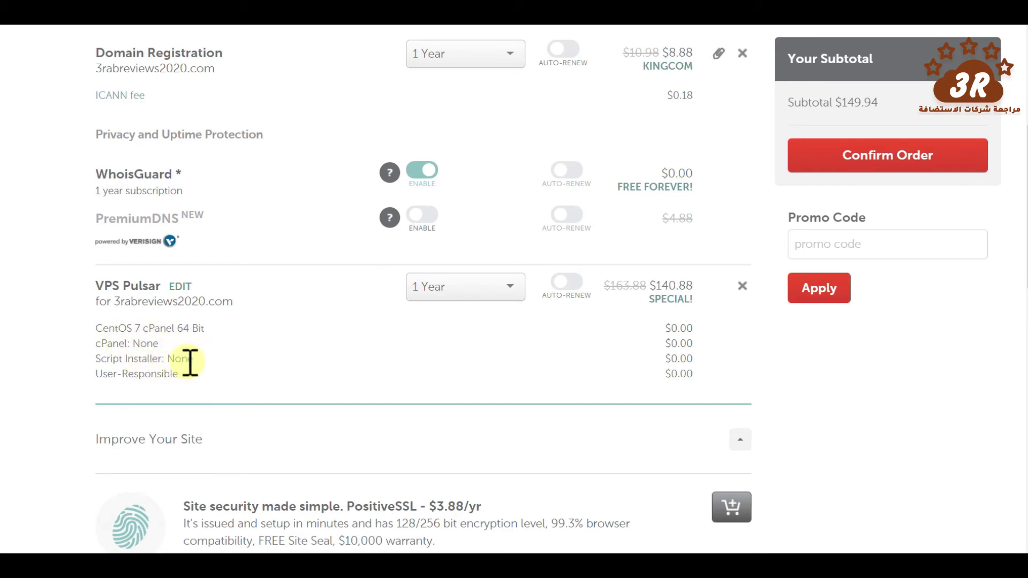
pyautogui.click(452, 294)
pyautogui.click(335, 345)
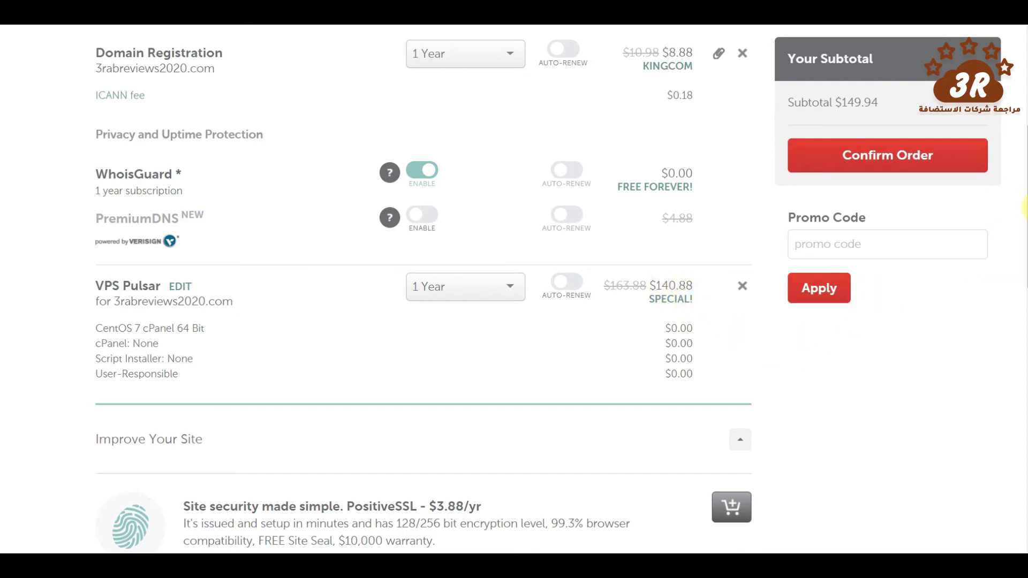
# Look over the PositiveSSL offer and contact details notice, and confirm the order without adding the certificate.
pyautogui.scroll(-3, 1025, 206)
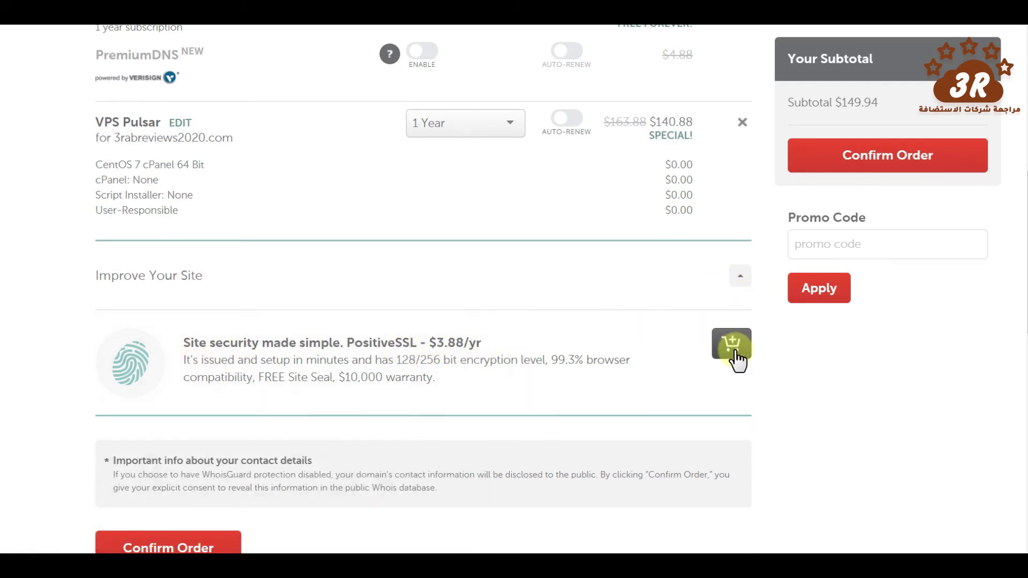
pyautogui.scroll(-2, 1024, 321)
pyautogui.scroll(-3, 1023, 340)
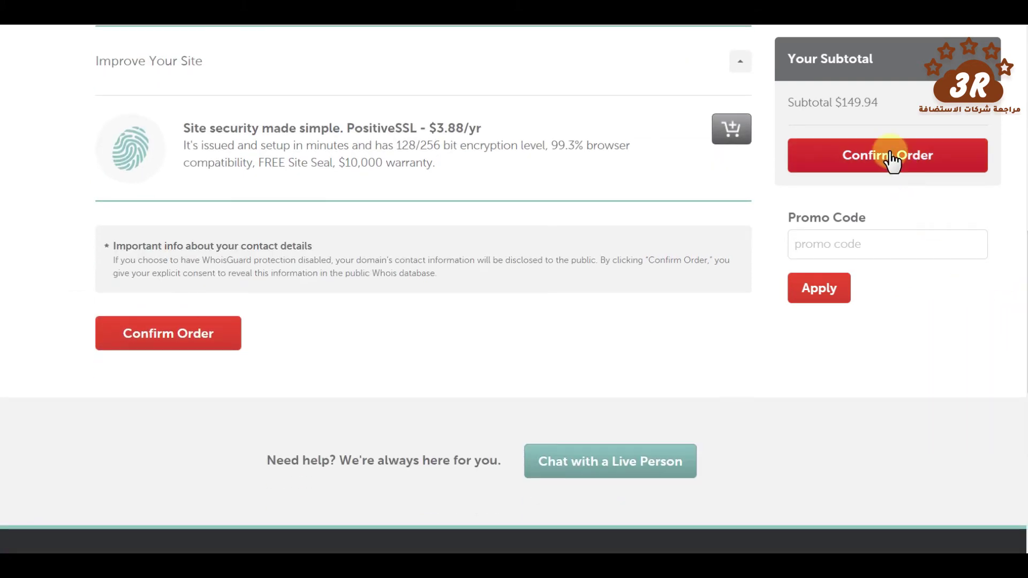
pyautogui.click(186, 333)
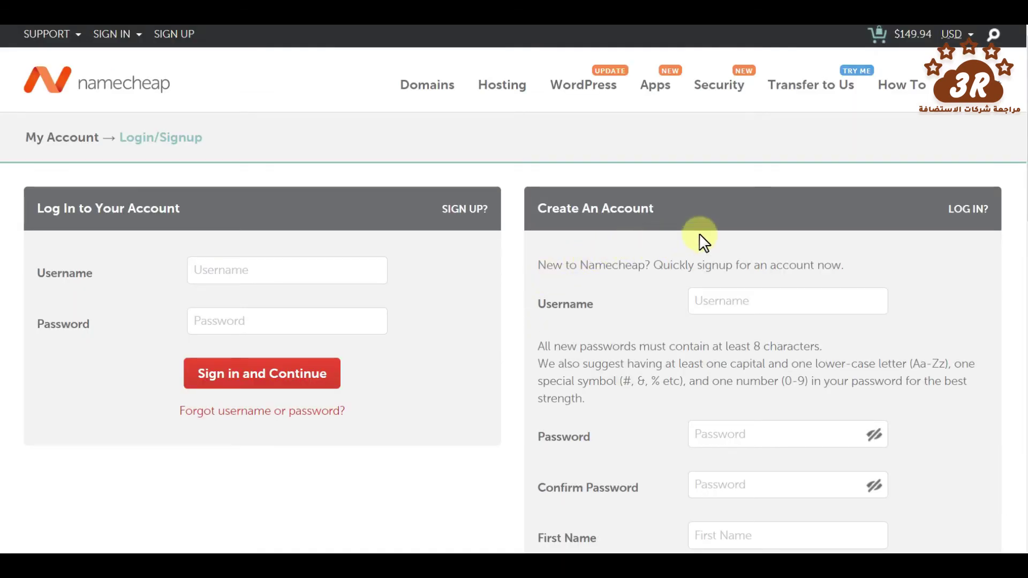
# Go over the account creation form's username, password, name and email fields, and toggle the newsletter sign-up option.
pyautogui.scroll(-2, 1025, 177)
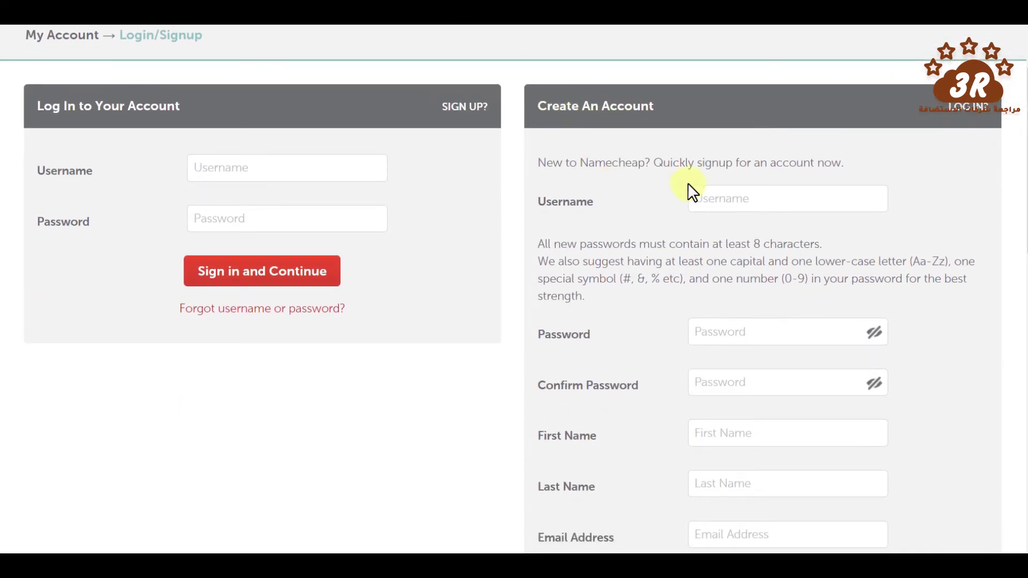
pyautogui.click(757, 199)
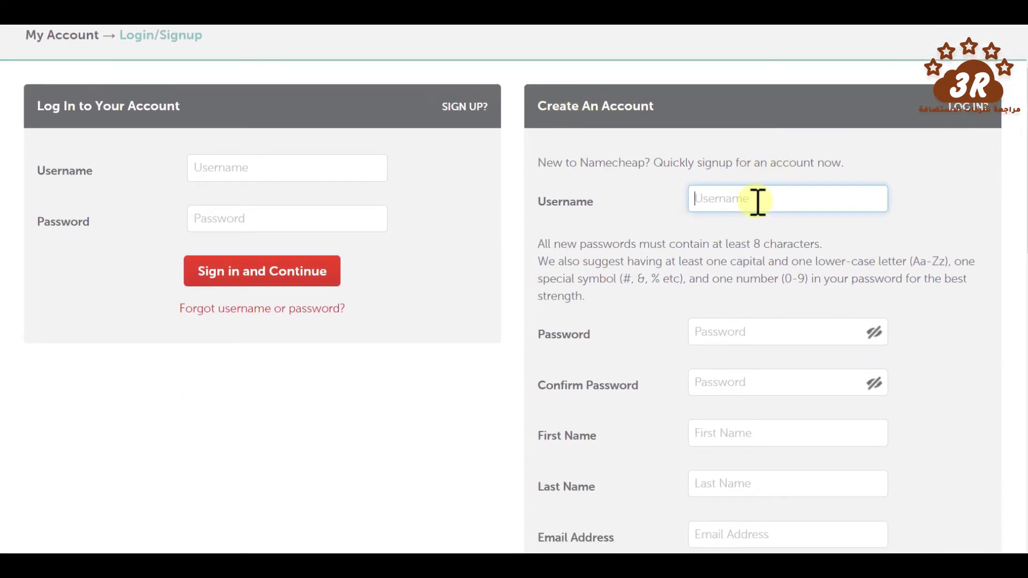
pyautogui.click(730, 335)
pyautogui.click(652, 262)
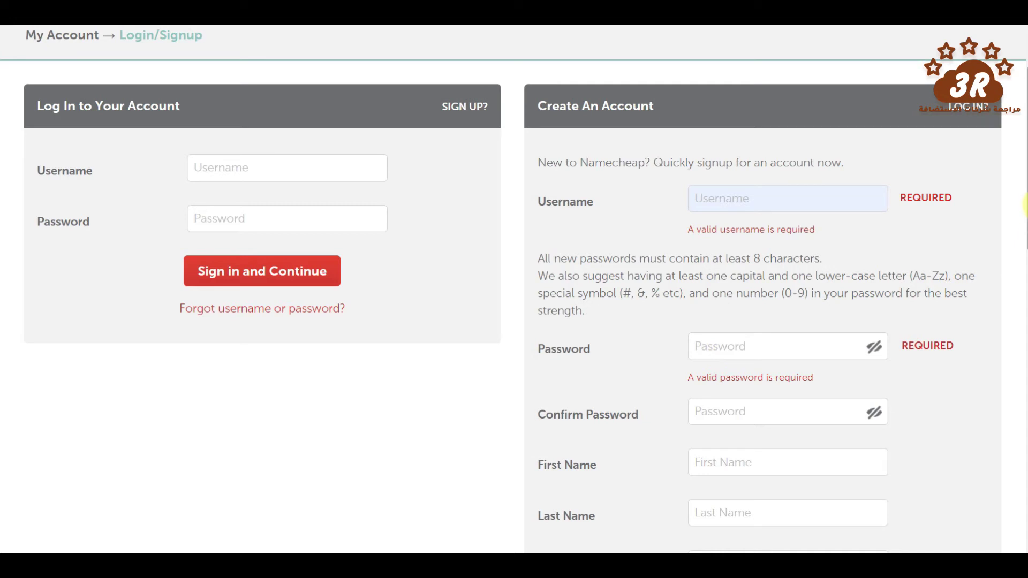
pyautogui.scroll(-3, 1023, 210)
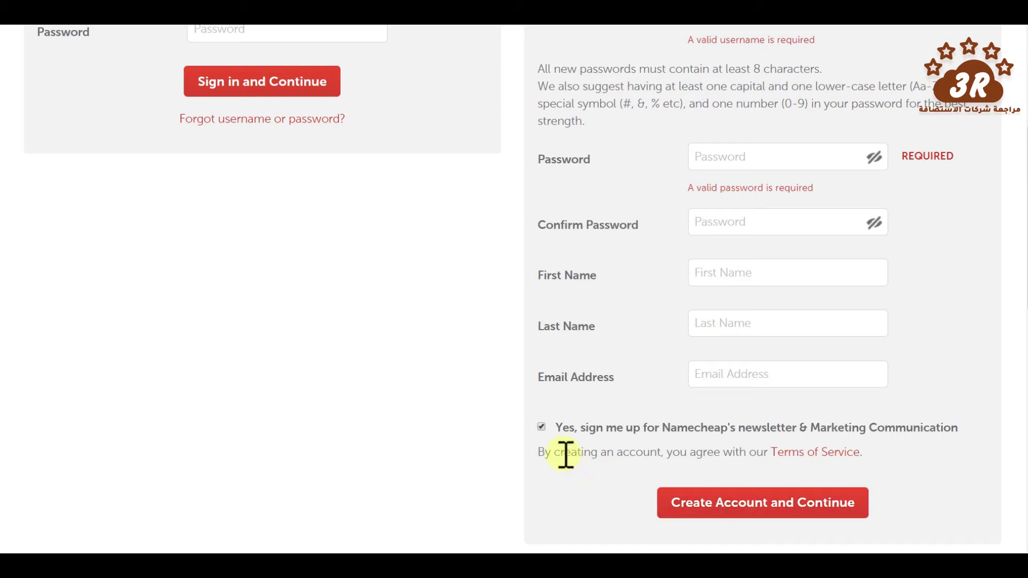
pyautogui.click(541, 426)
pyautogui.scroll(5, 1026, 276)
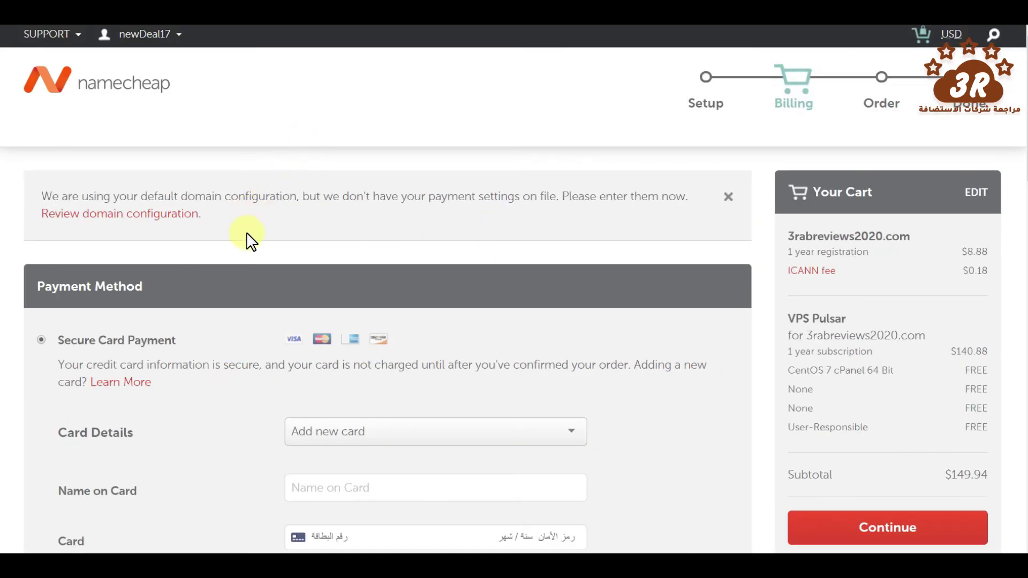
# Examine the secure card payment section, including the card details options, the name on card and the card number field.
pyautogui.scroll(-3, 248, 241)
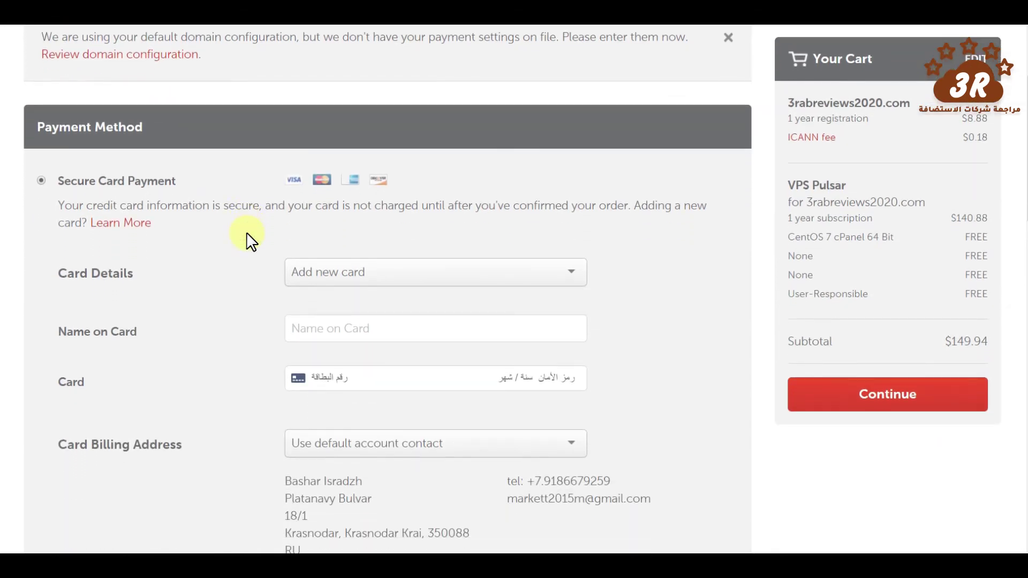
pyautogui.scroll(-1, 247, 234)
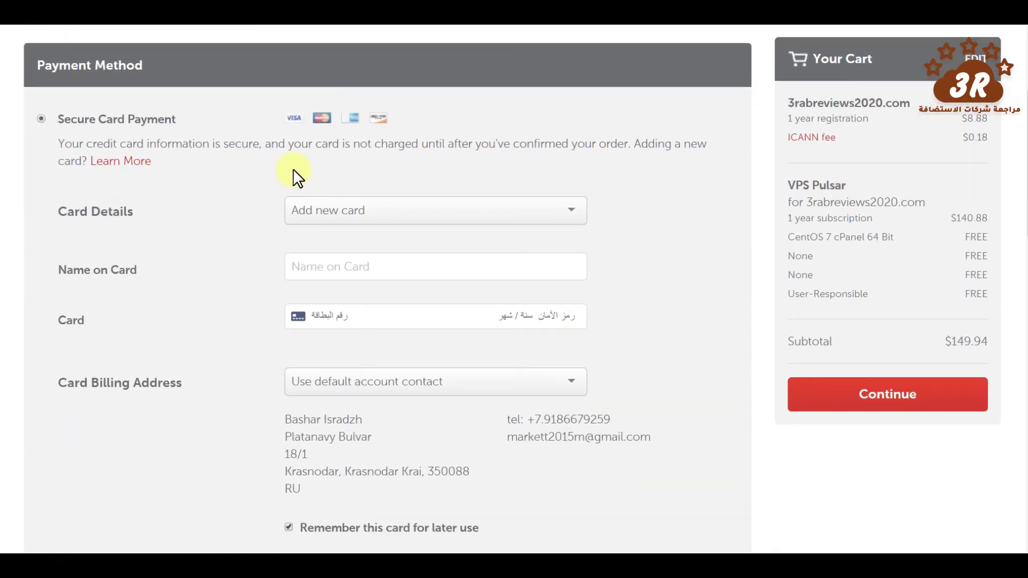
pyautogui.click(346, 214)
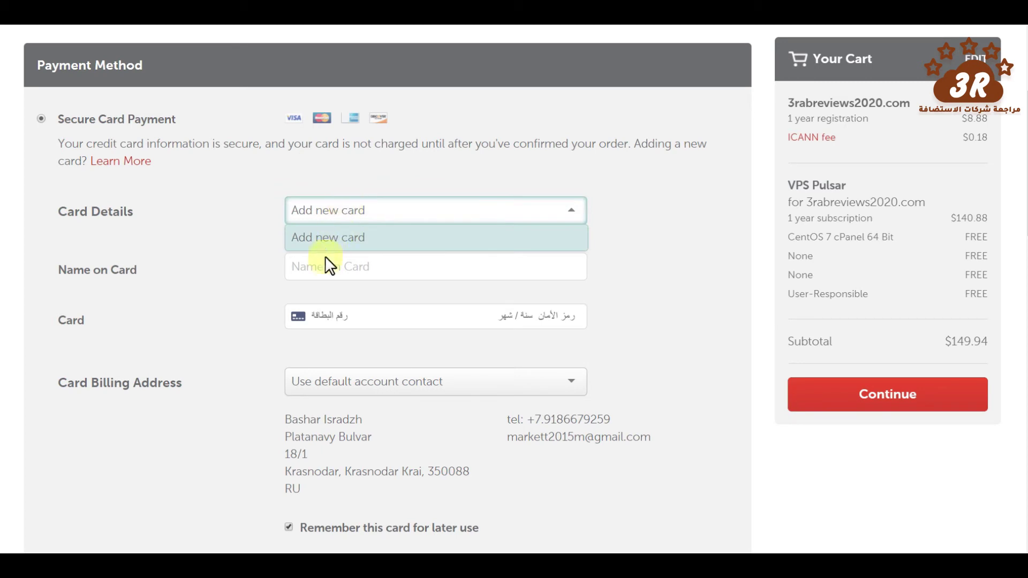
pyautogui.click(231, 234)
pyautogui.click(357, 275)
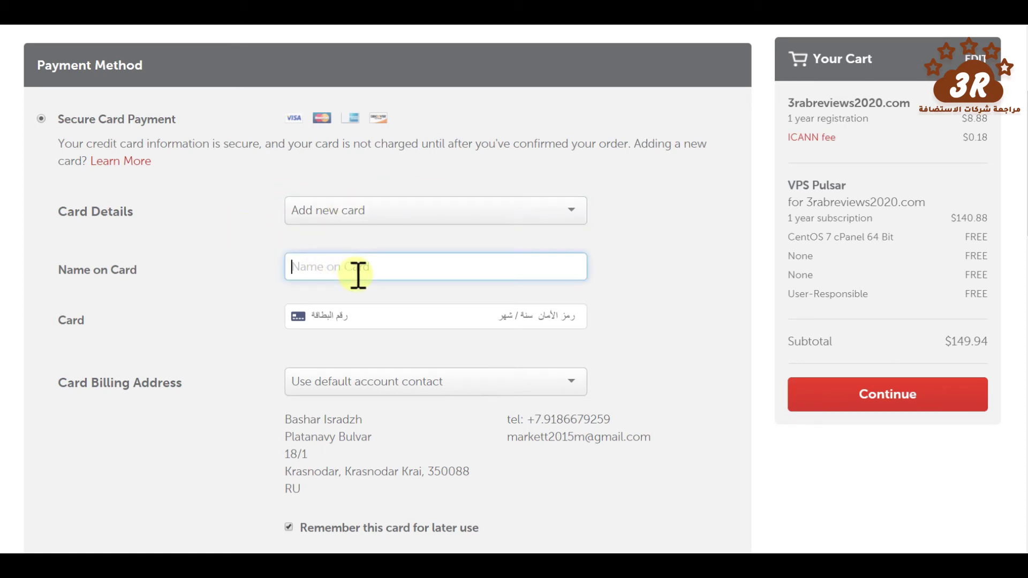
pyautogui.click(372, 311)
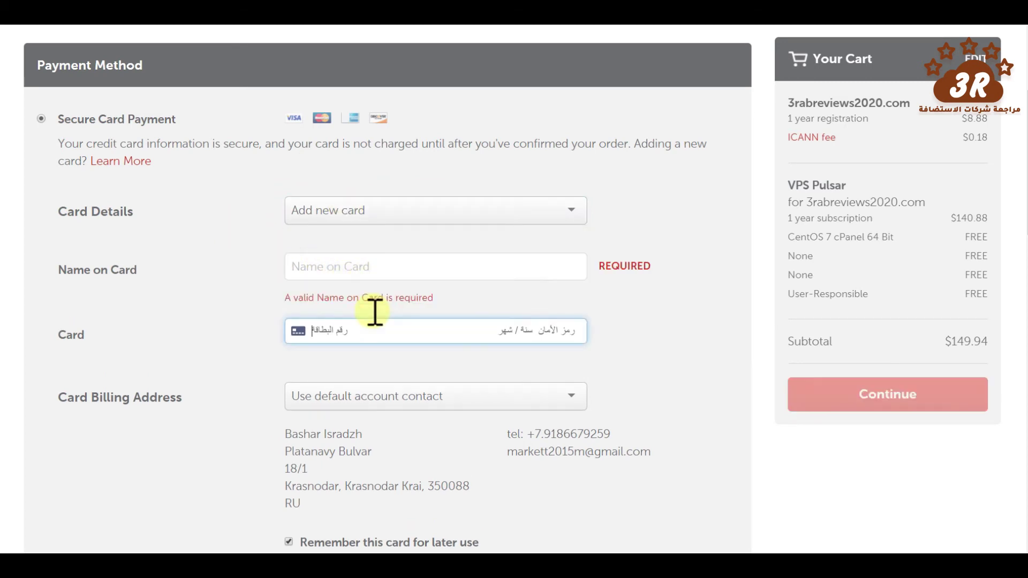
# Set the card billing address to Add new contact and go over its first and last name fields.
pyautogui.click(390, 408)
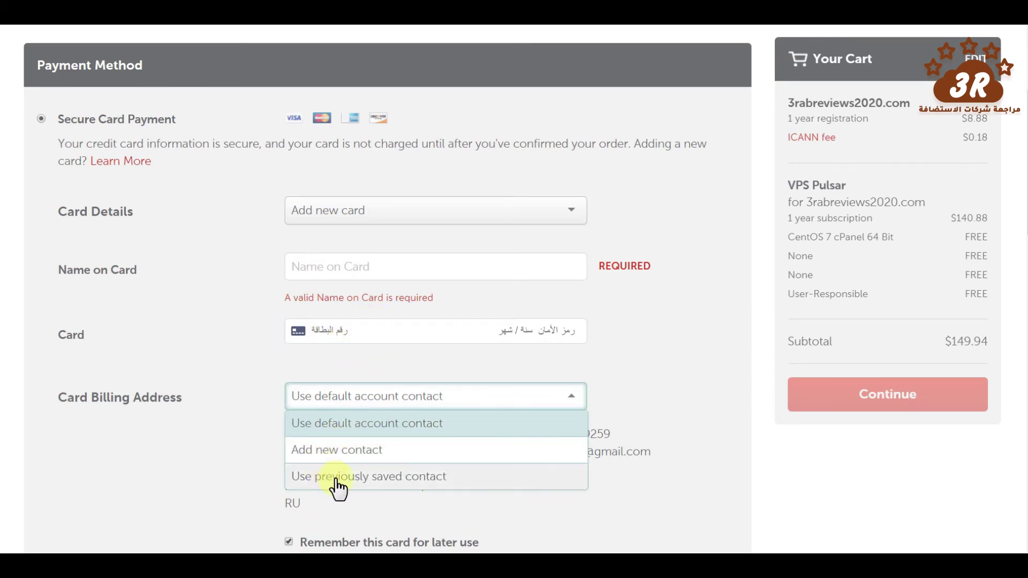
pyautogui.click(327, 450)
pyautogui.click(328, 453)
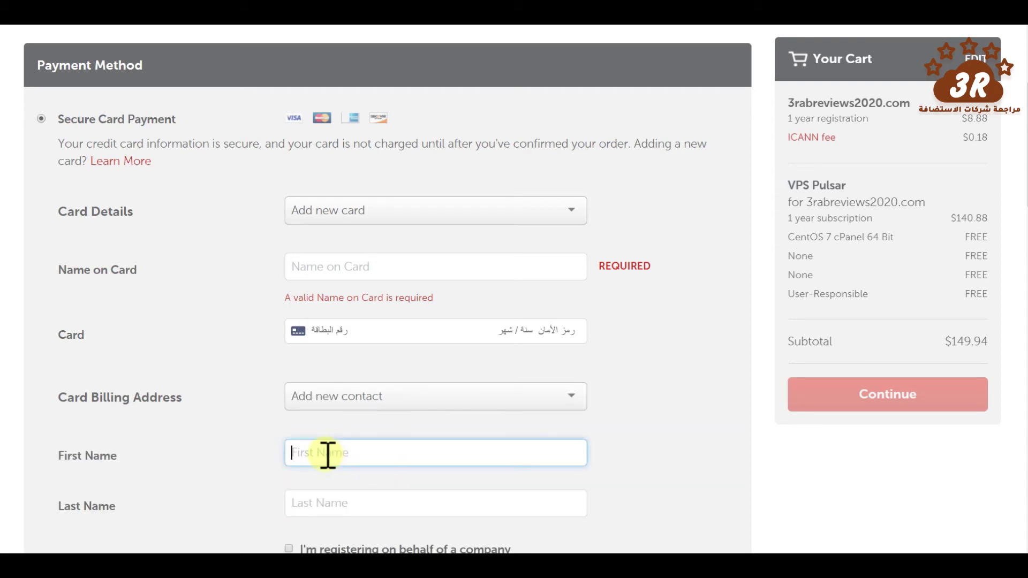
pyautogui.click(327, 505)
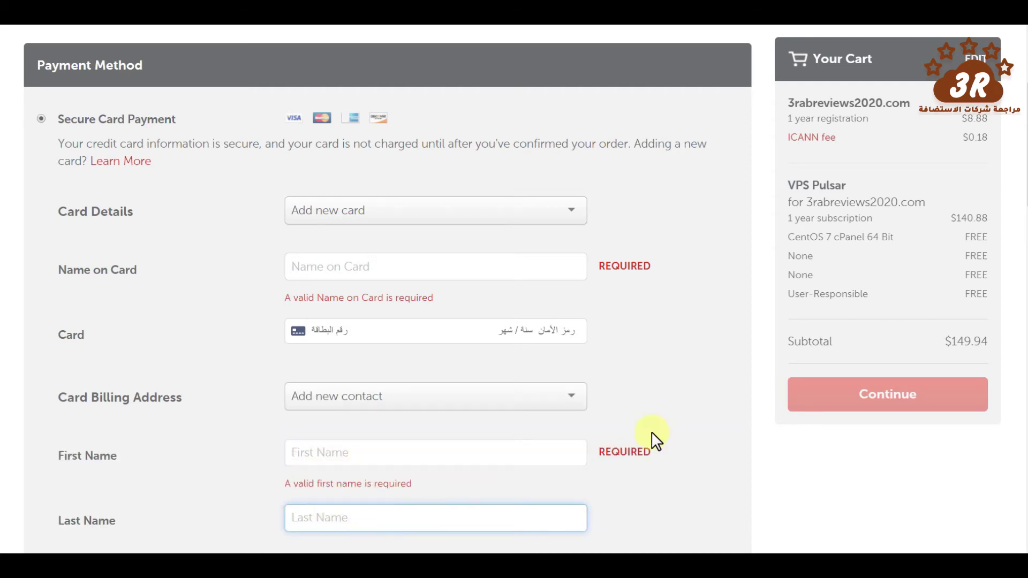
# Keep Add new contact as the card billing address and review the name, company registration and address fields.
pyautogui.moveTo(1024, 142); pyautogui.dragTo(1024, 180)
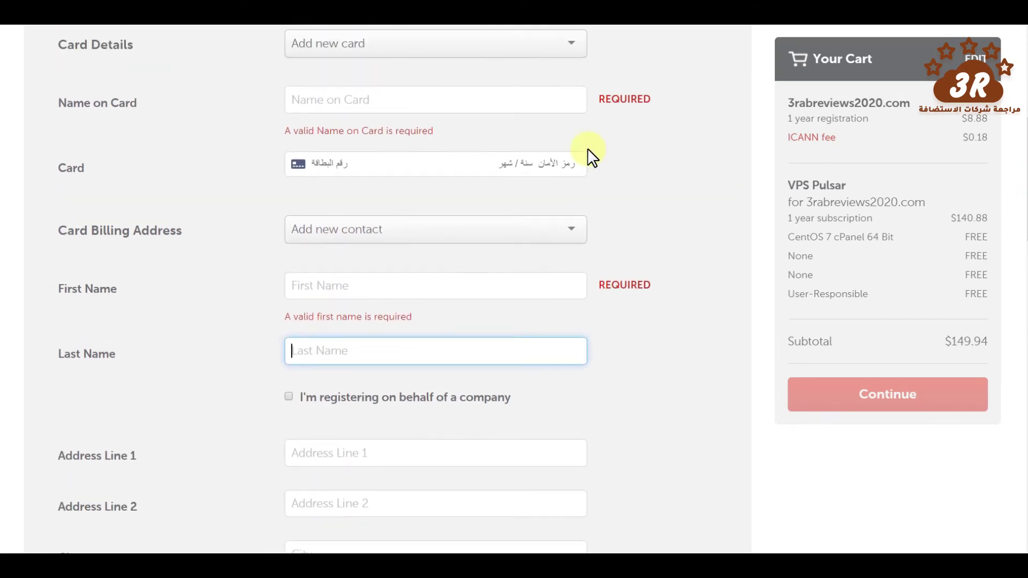
pyautogui.click(388, 237)
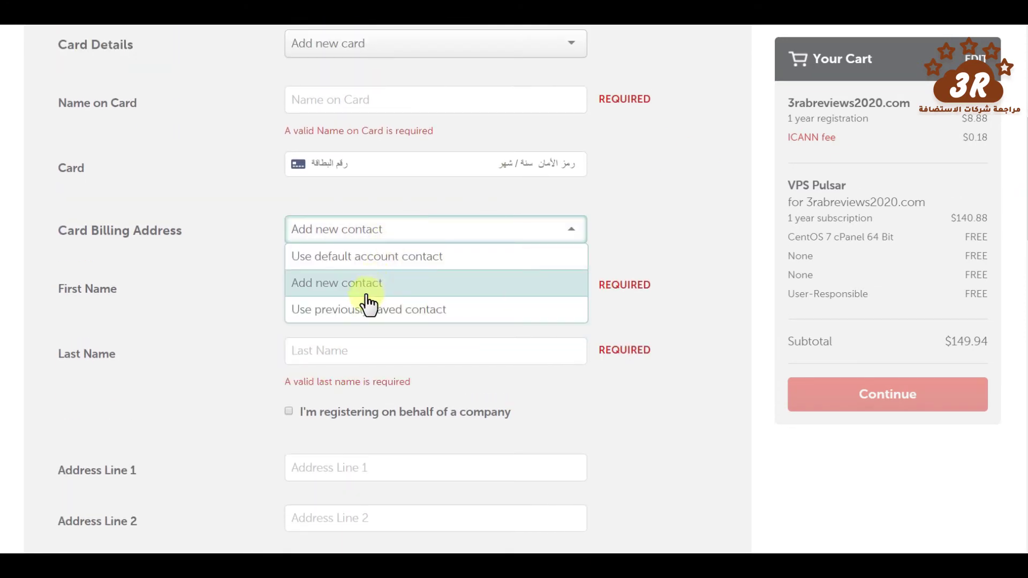
pyautogui.click(335, 284)
pyautogui.click(338, 284)
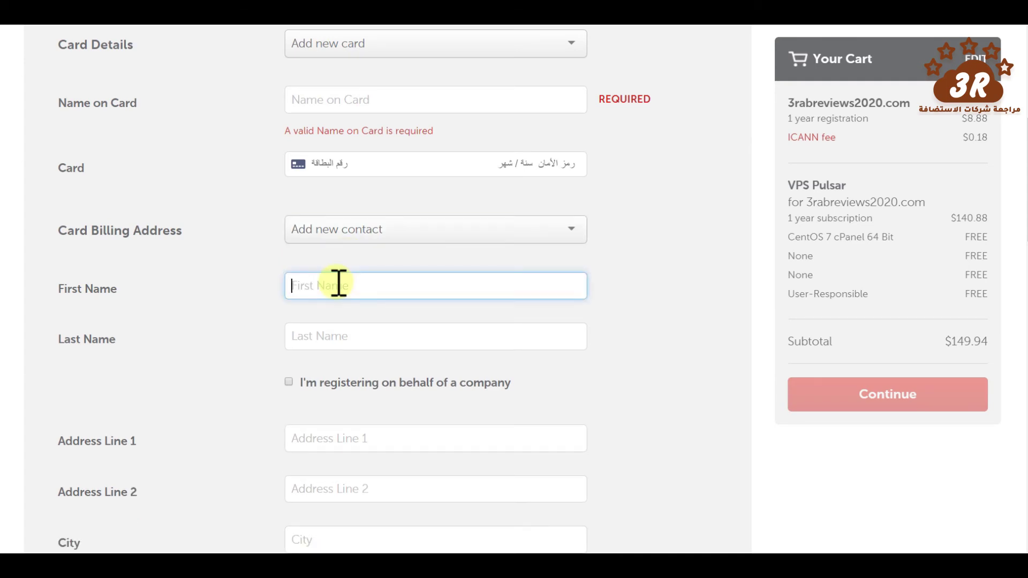
pyautogui.click(393, 347)
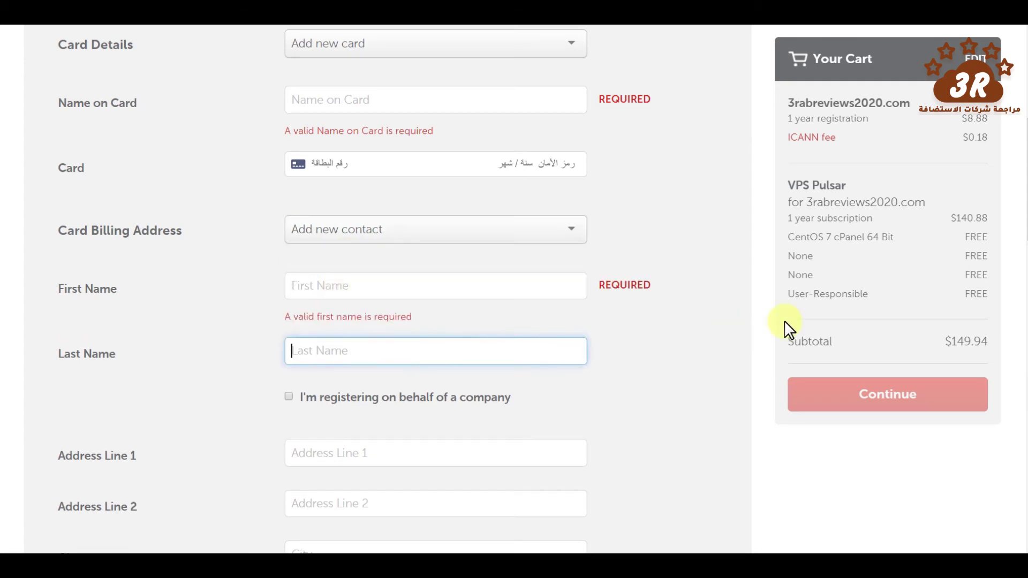
pyautogui.click(984, 245)
pyautogui.scroll(-3, 310, 287)
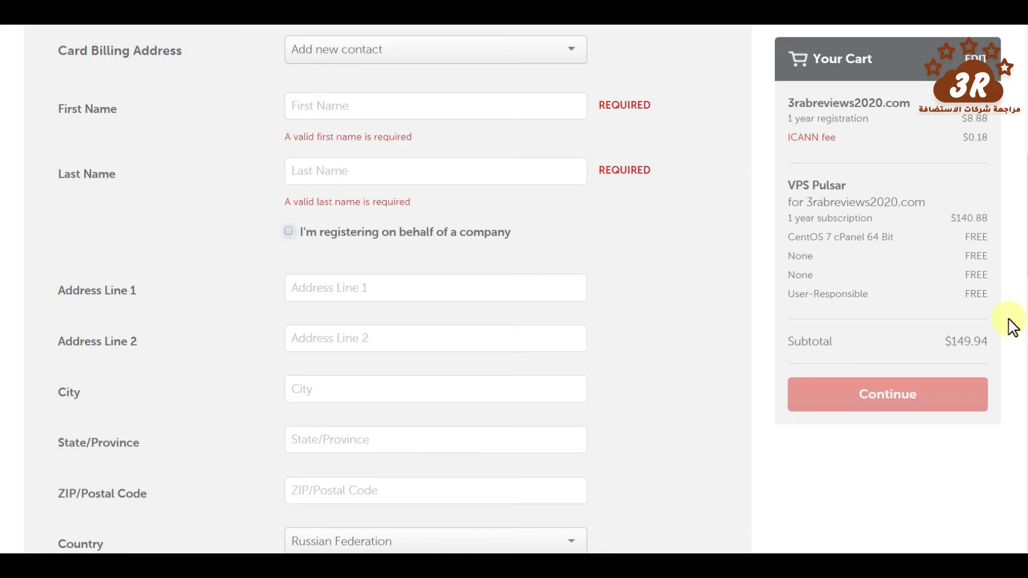
# Set the card billing address country to Egypt.
pyautogui.scroll(-6, 1023, 257)
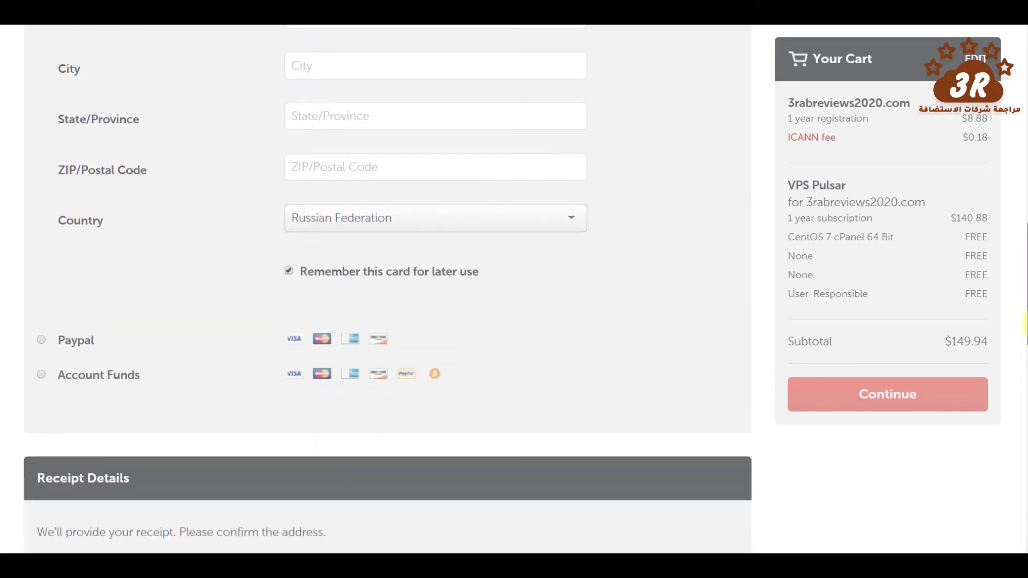
pyautogui.click(482, 229)
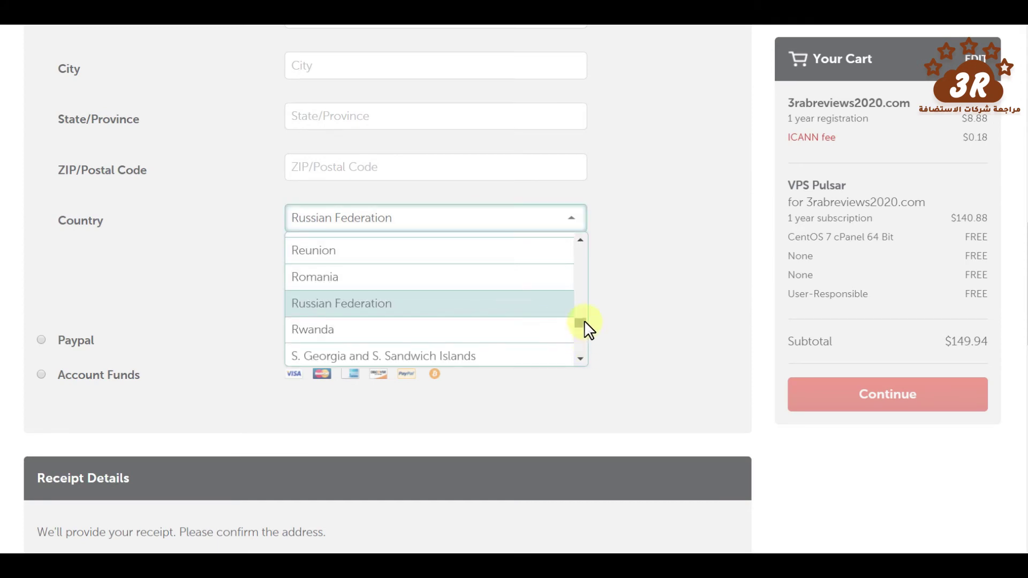
pyautogui.moveTo(580, 320); pyautogui.dragTo(570, 283)
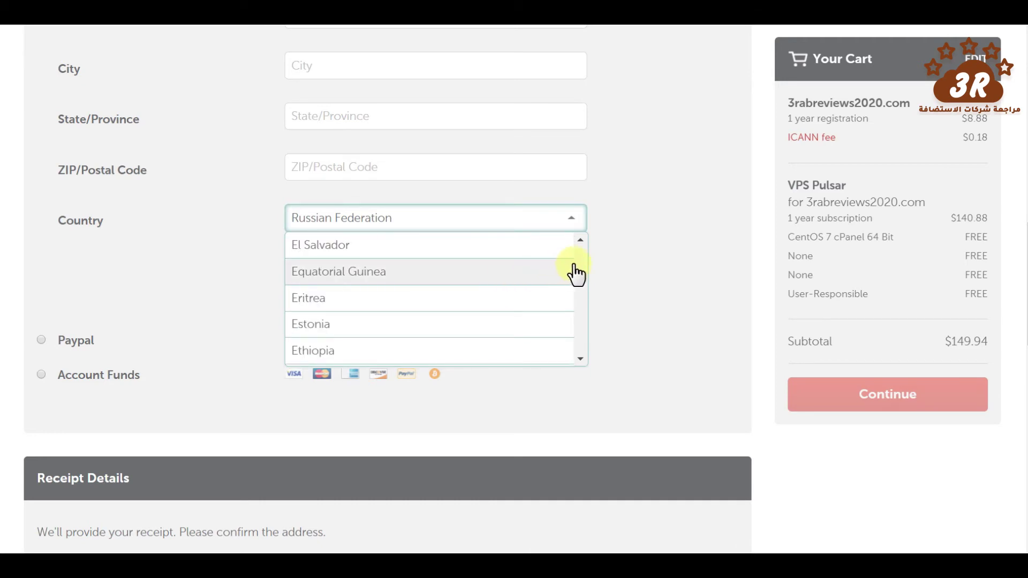
pyautogui.click(581, 240)
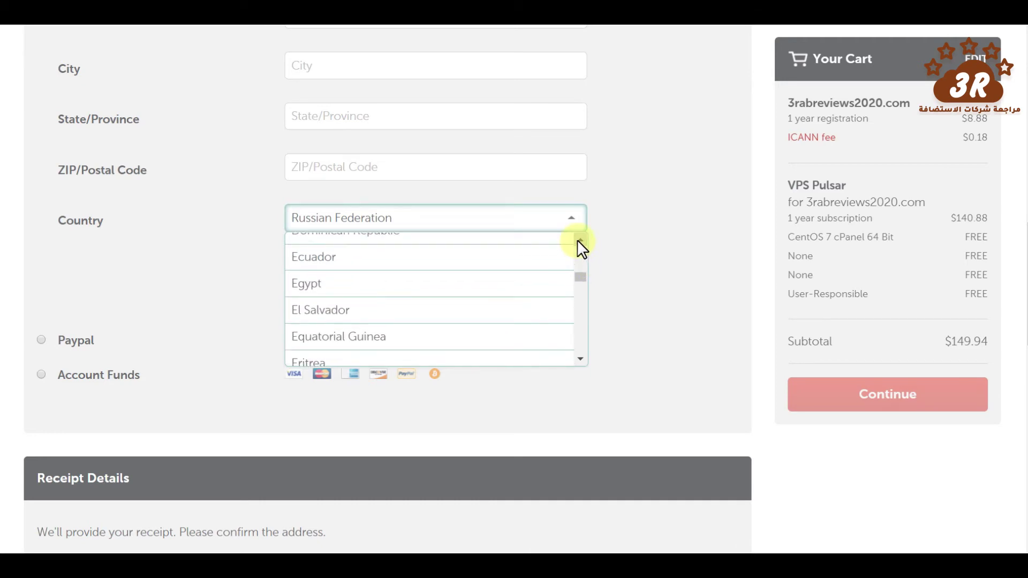
pyautogui.click(511, 281)
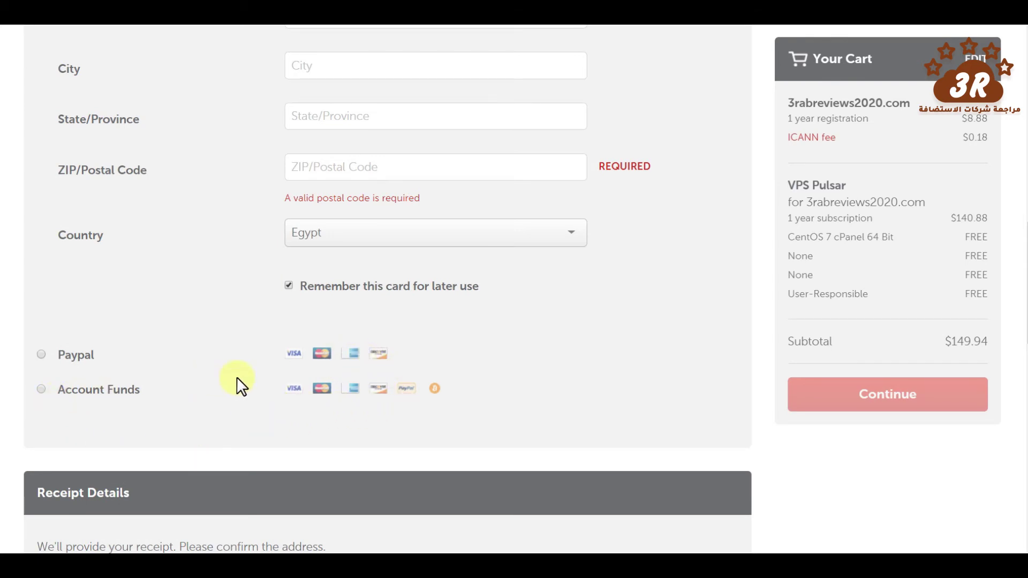
# Look over the alternative payment methods above the receipt details and try PayPal as the payment method.
pyautogui.scroll(-3, 1023, 289)
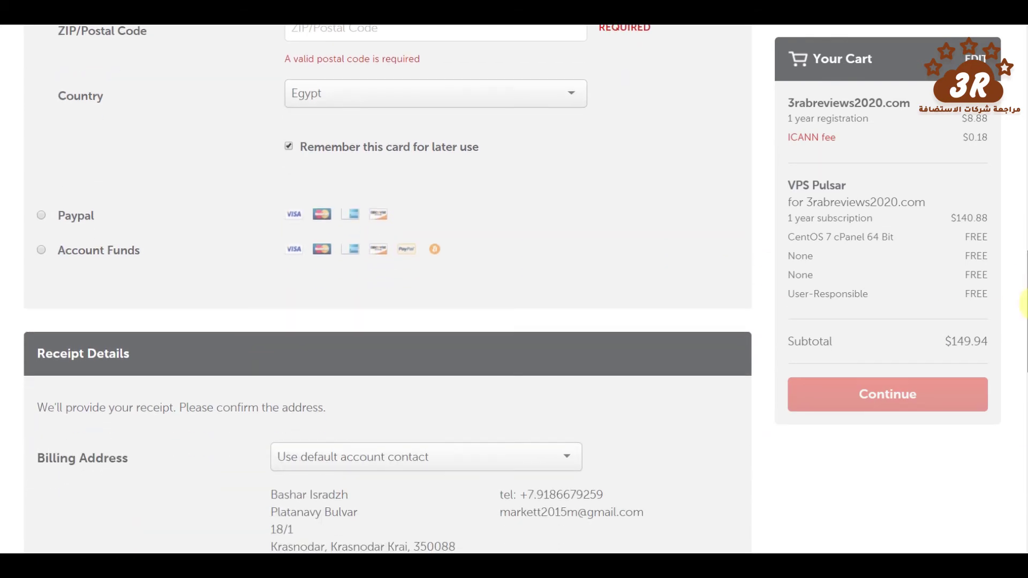
pyautogui.moveTo(1023, 299)
pyautogui.mouseDown()
pyautogui.moveTo(1024, 152)
pyautogui.moveTo(1024, 296)
pyautogui.mouseUp()
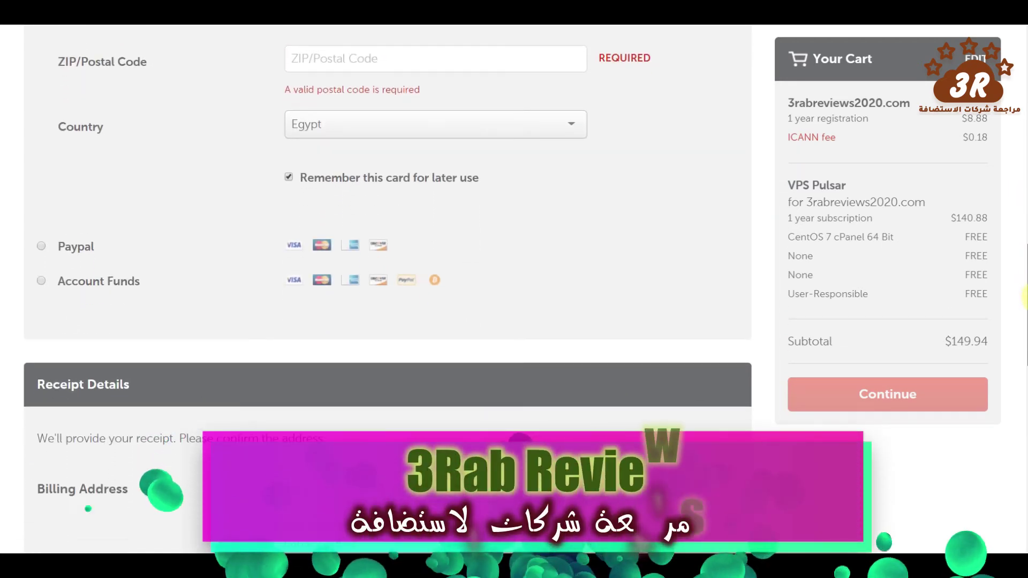
pyautogui.click(41, 246)
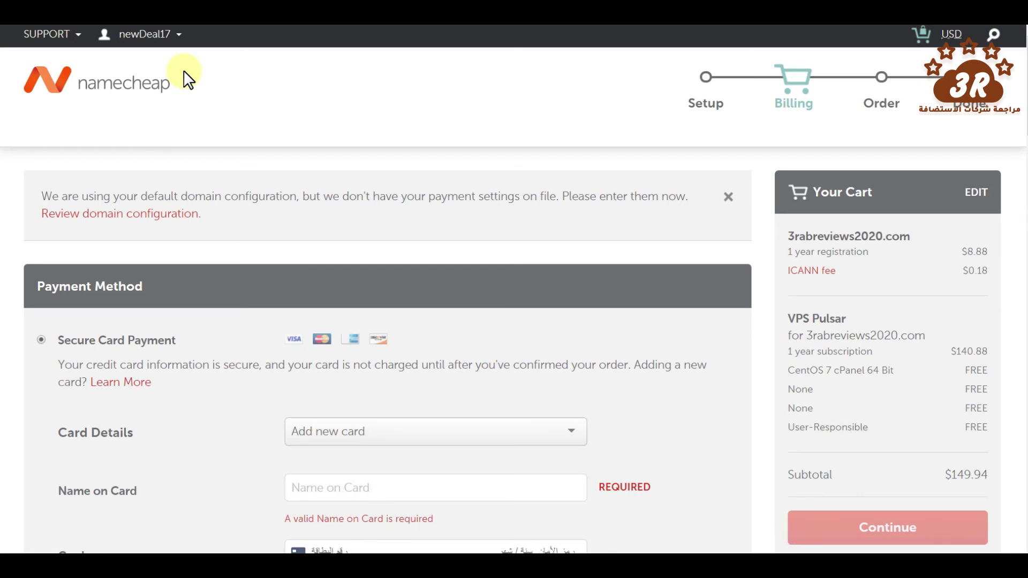
# Check the signed-in account's options and scan the payment form from the card details through the receipt details.
pyautogui.click(167, 34)
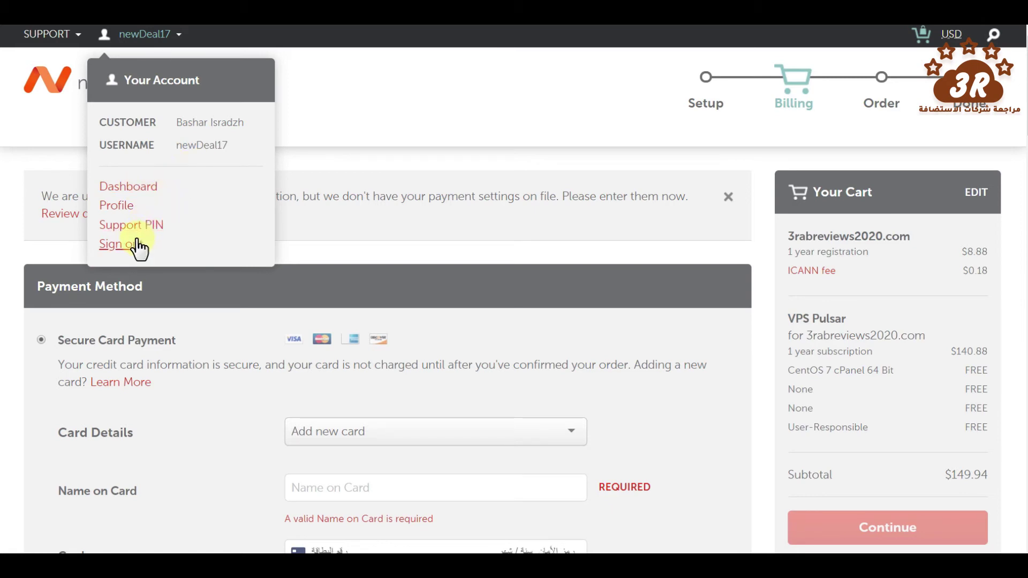
pyautogui.moveTo(137, 35)
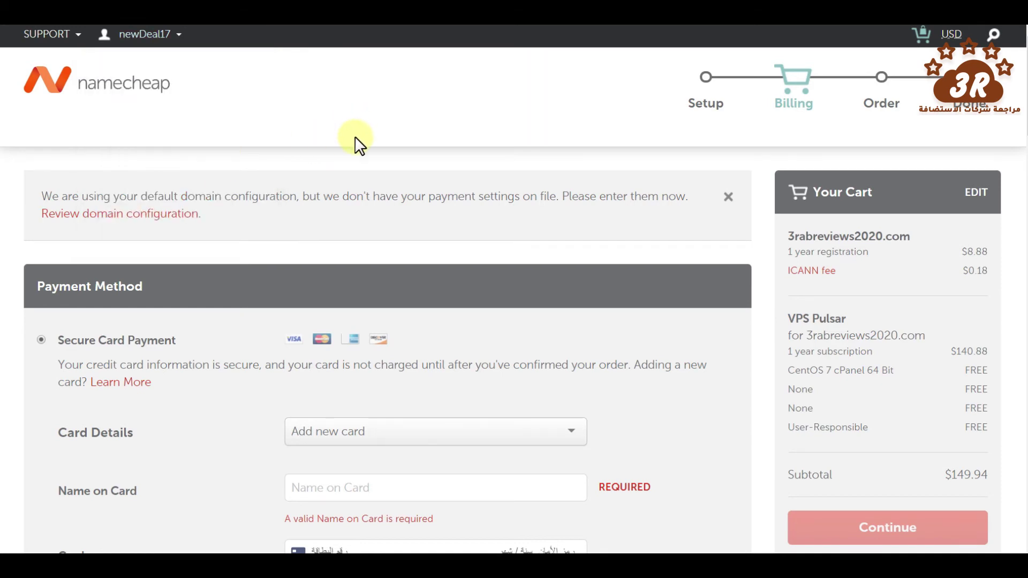
pyautogui.scroll(-4, 355, 143)
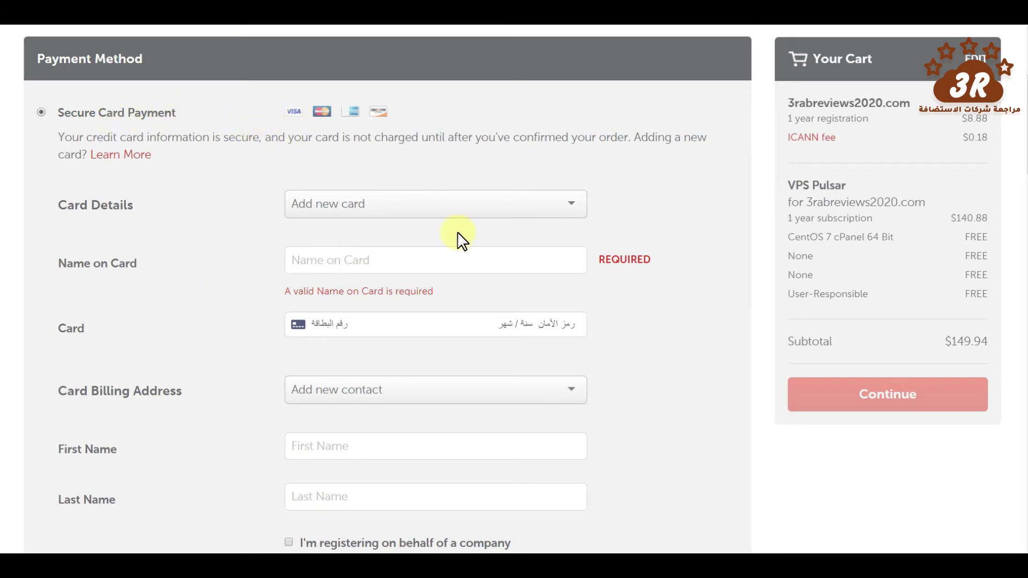
pyautogui.scroll(-1, 1023, 140)
pyautogui.moveTo(1023, 136); pyautogui.dragTo(1024, 251)
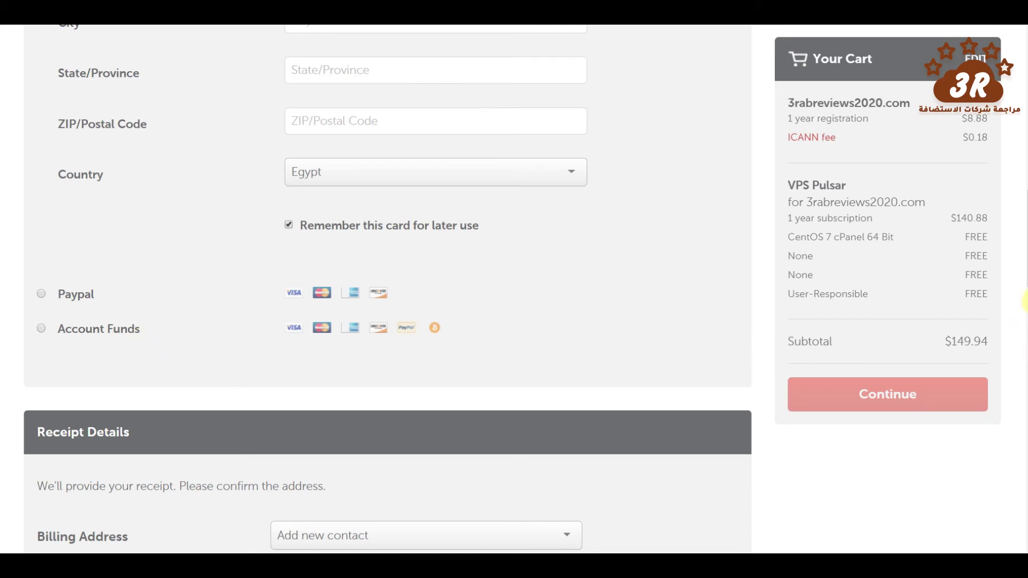
# Go over the name on card, card number, first name and last name fields of the secure card payment.
pyautogui.scroll(10, 1023, 230)
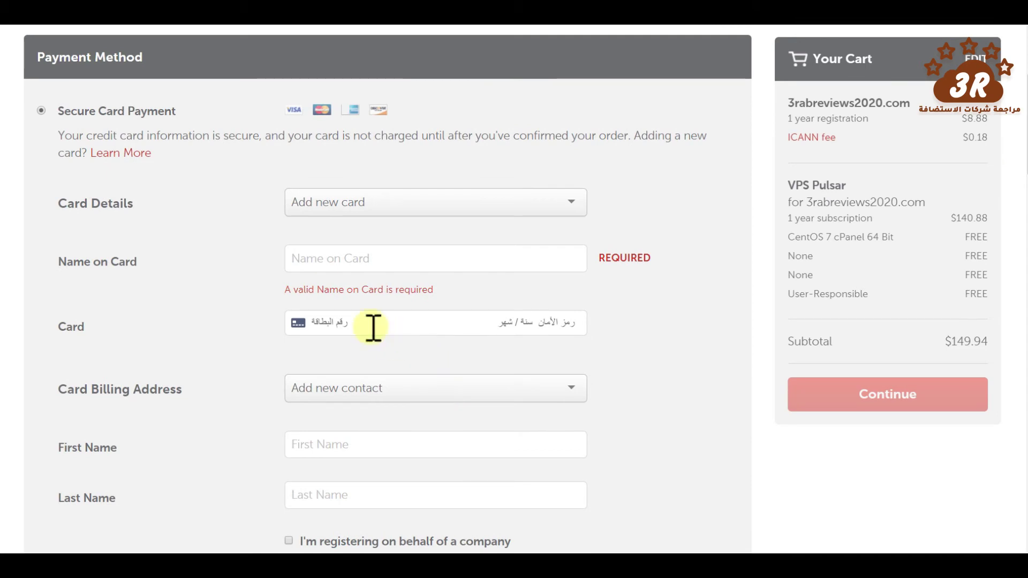
pyautogui.click(348, 260)
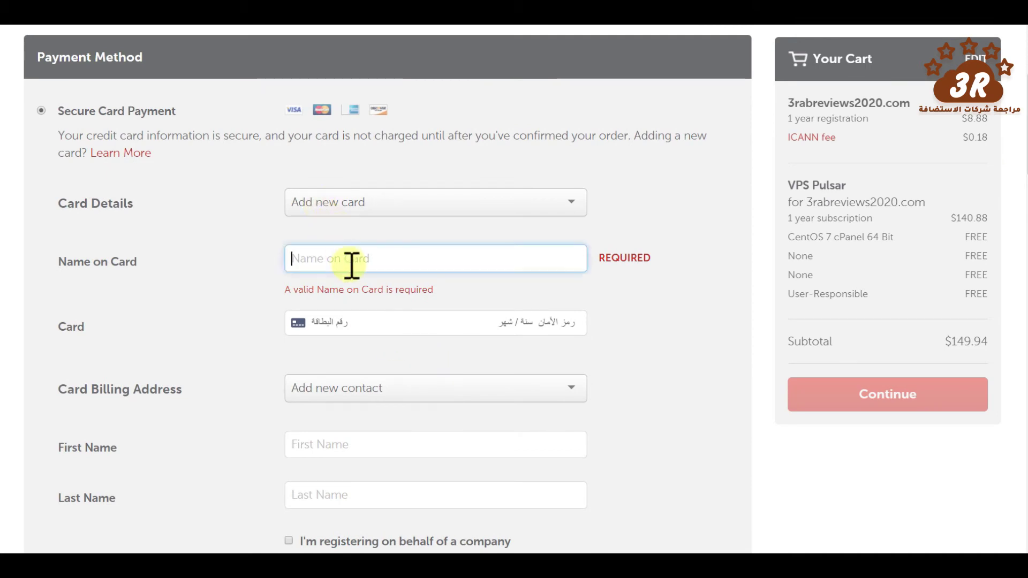
pyautogui.click(348, 322)
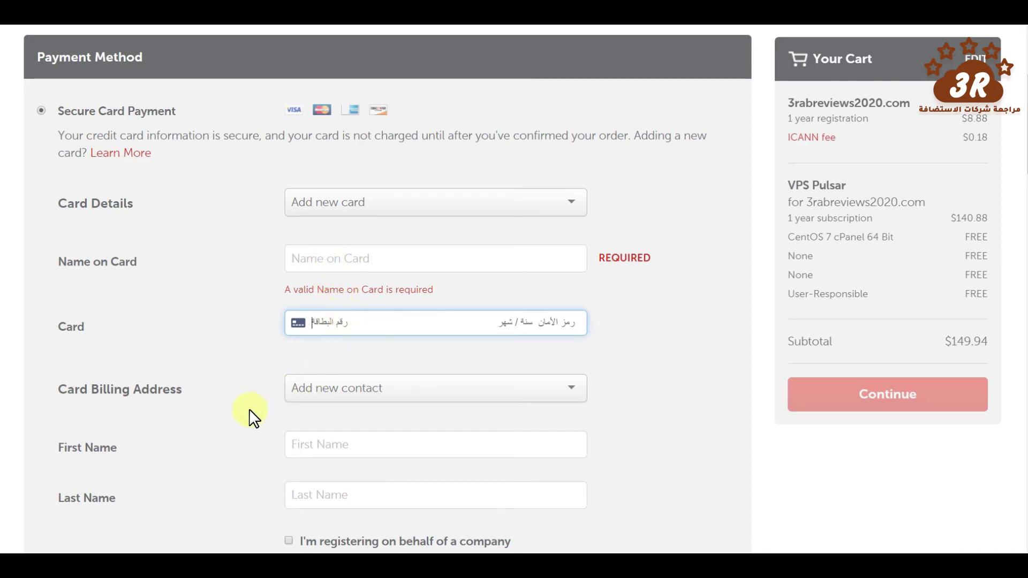
pyautogui.click(330, 452)
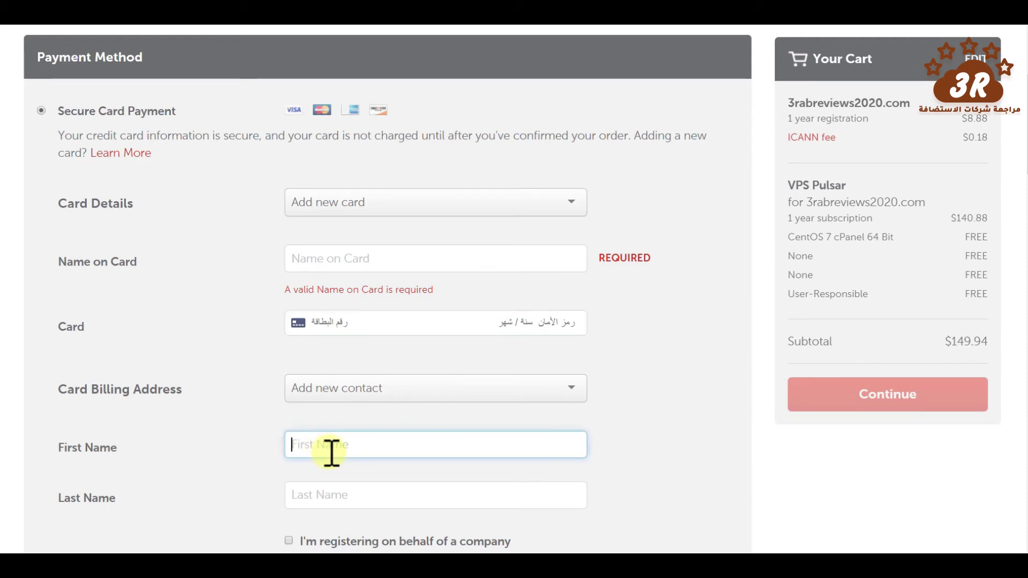
pyautogui.click(333, 490)
pyautogui.click(215, 516)
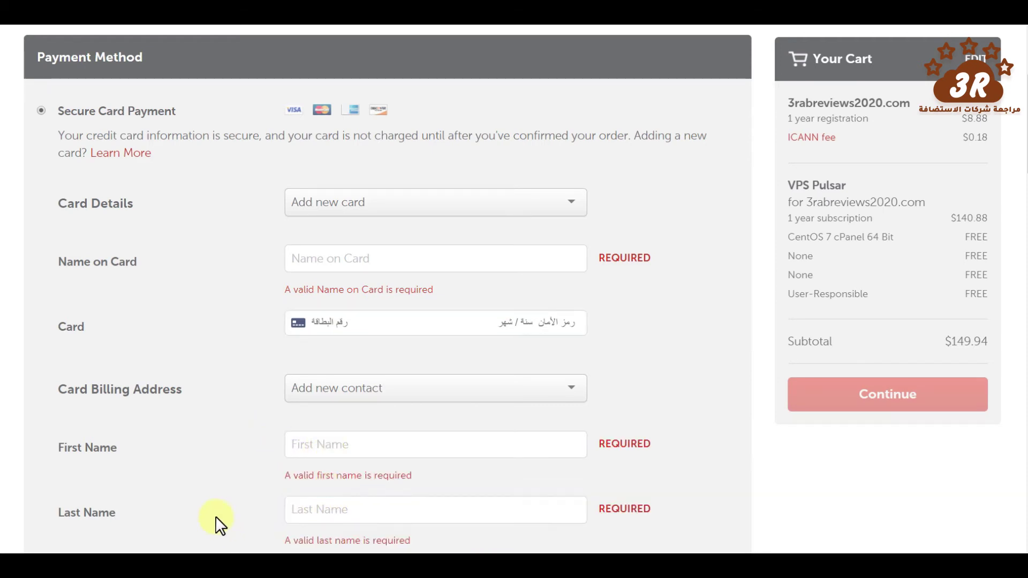
# Examine the card's billing address fields, the remember-card option, and the PayPal and Account Funds payment alternatives.
pyautogui.scroll(-4, 215, 516)
pyautogui.scroll(-3, 215, 516)
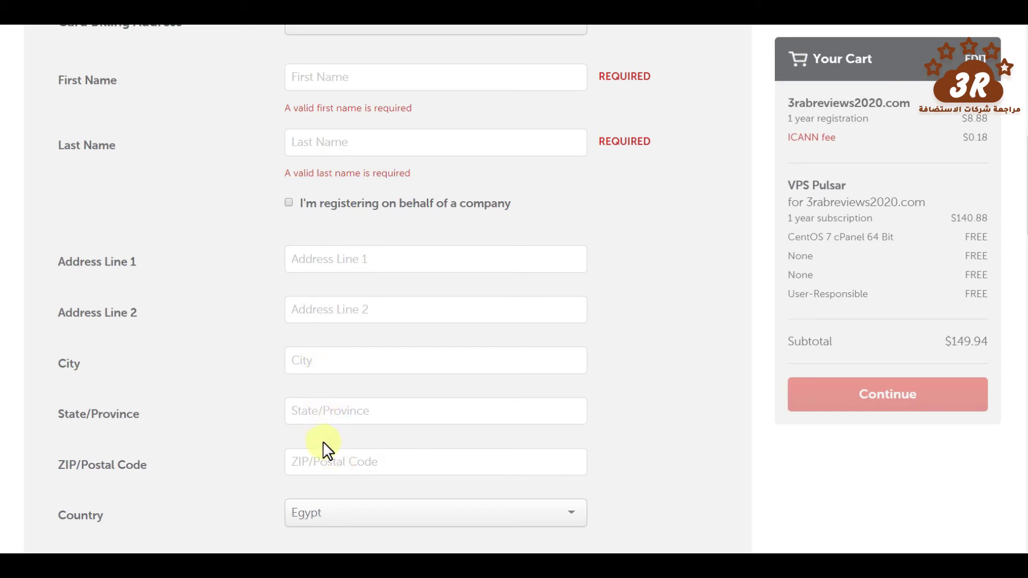
pyautogui.scroll(-3, 249, 454)
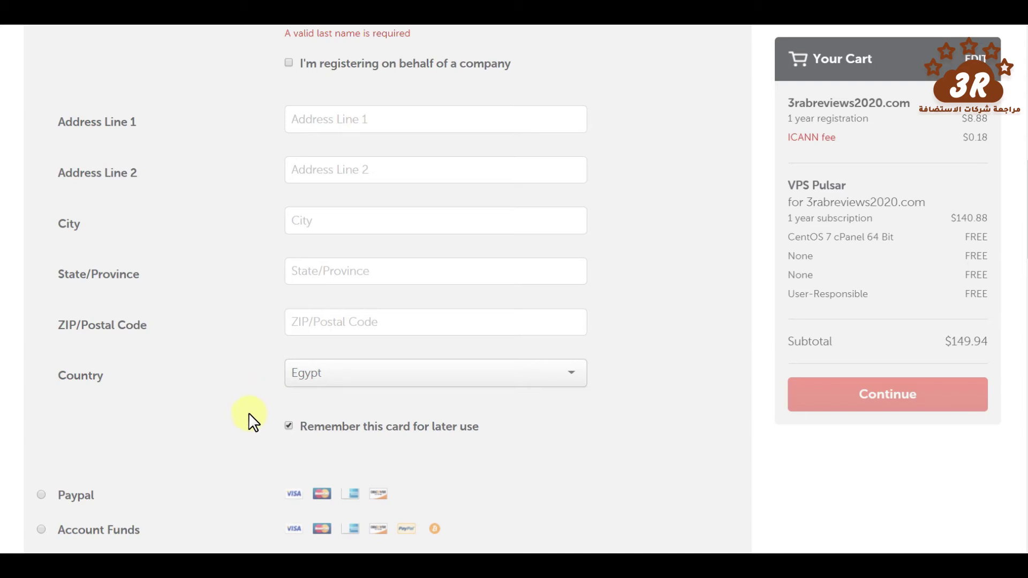
pyautogui.scroll(-2, 1025, 234)
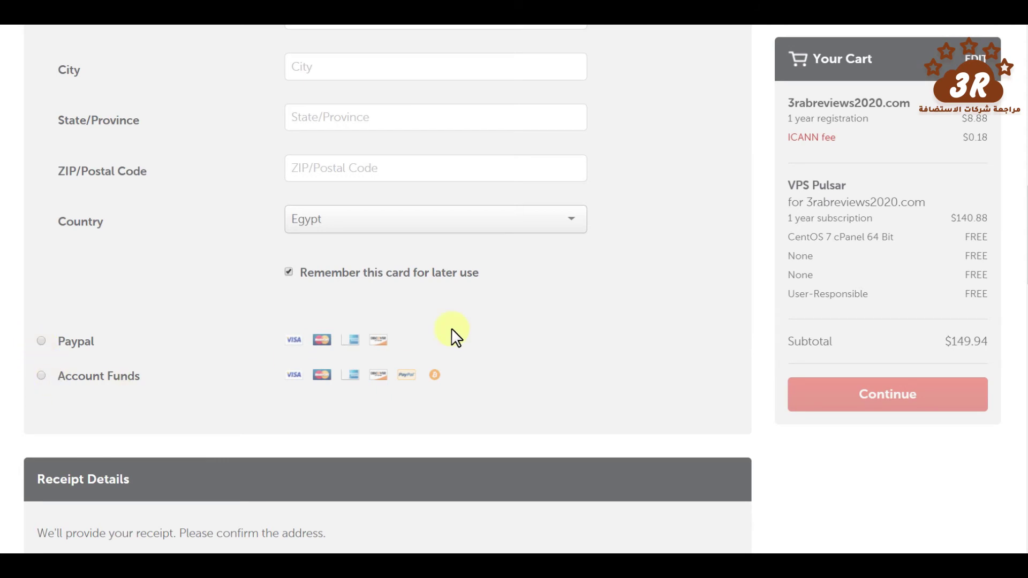
# Go over the receipt billing address's first name, last name, Address Line 1 and City fields.
pyautogui.scroll(-6, 1026, 279)
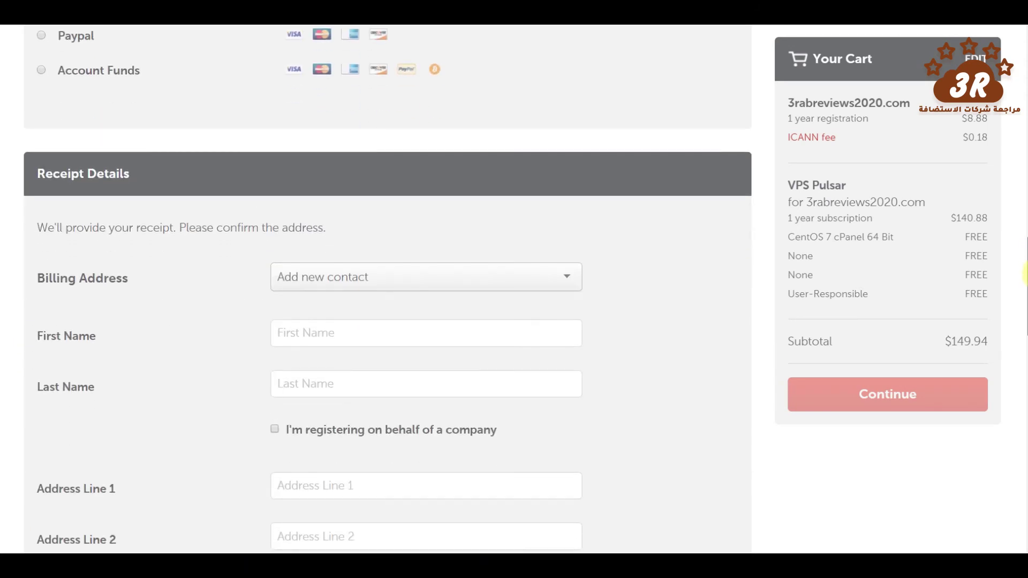
pyautogui.scroll(-2, 1025, 278)
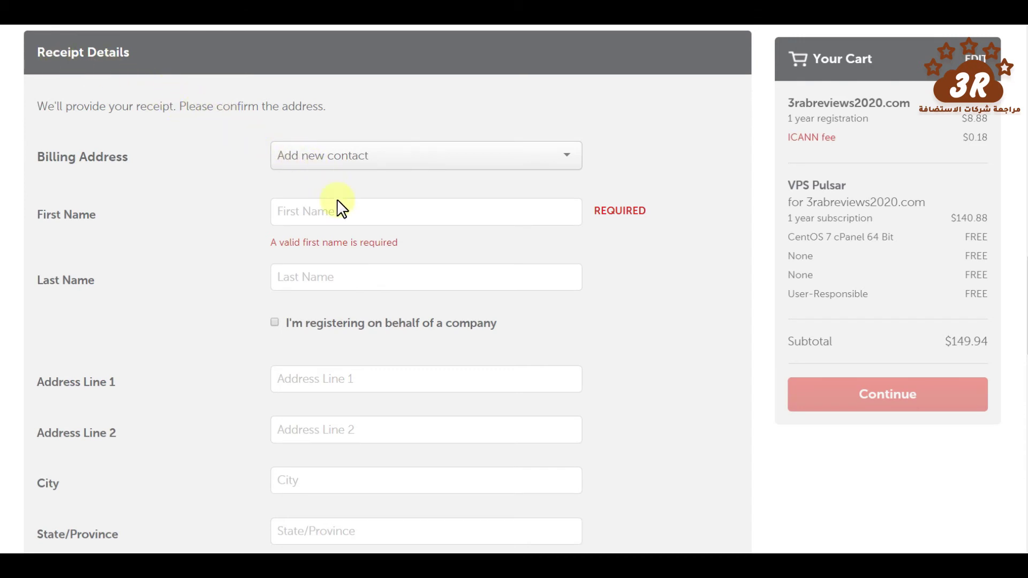
pyautogui.click(347, 219)
pyautogui.click(346, 279)
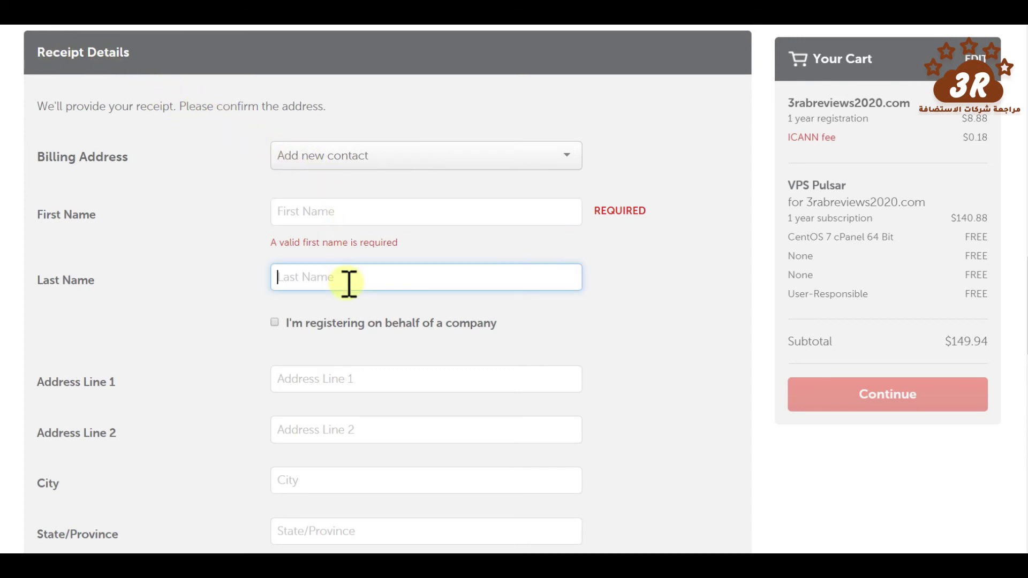
pyautogui.click(332, 388)
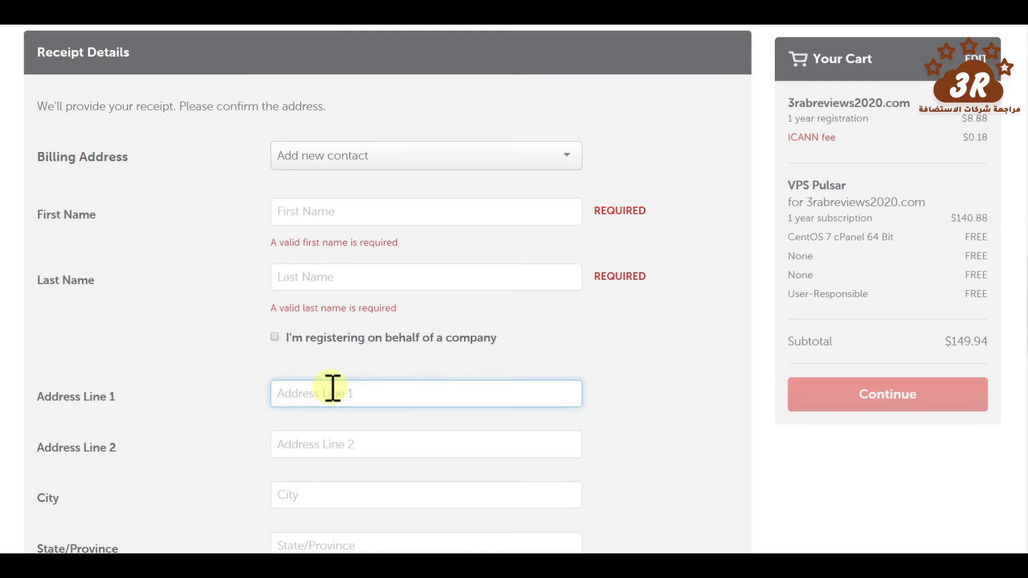
pyautogui.click(235, 424)
pyautogui.scroll(-3, 234, 426)
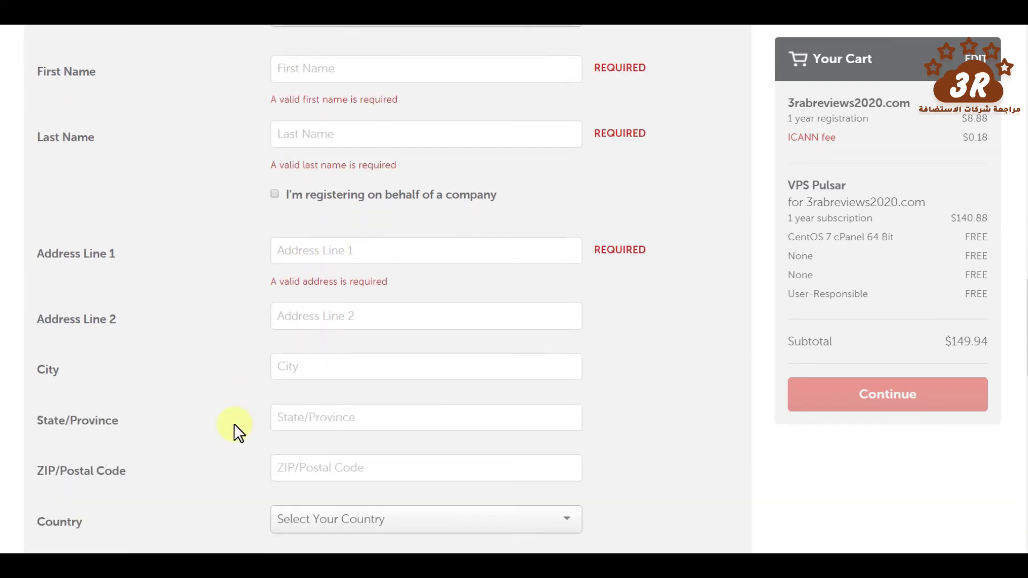
pyautogui.click(367, 371)
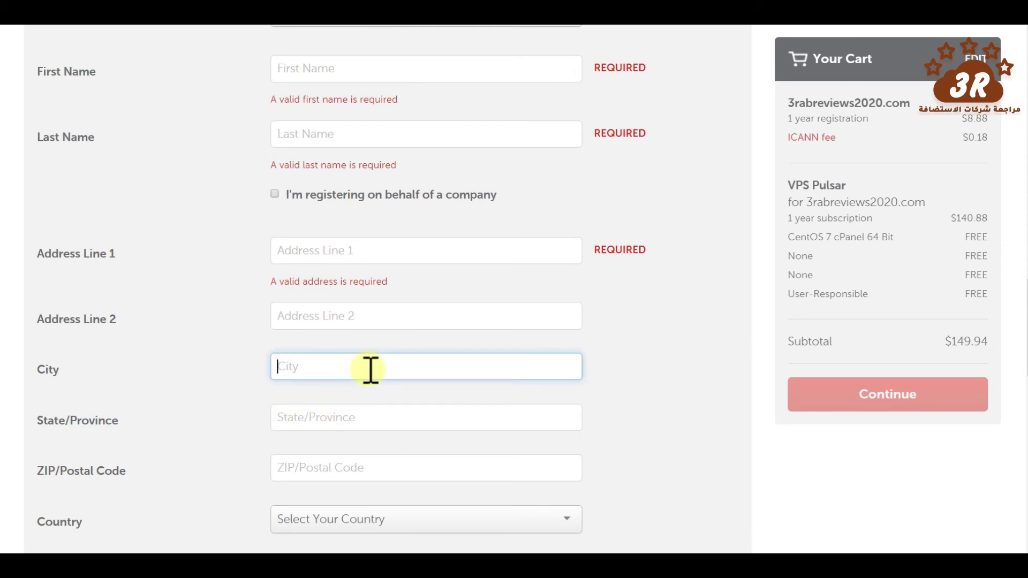
pyautogui.click(182, 470)
# Review the receipt contact's phone country code, phone number, email address and description fields.
pyautogui.scroll(-3, 182, 470)
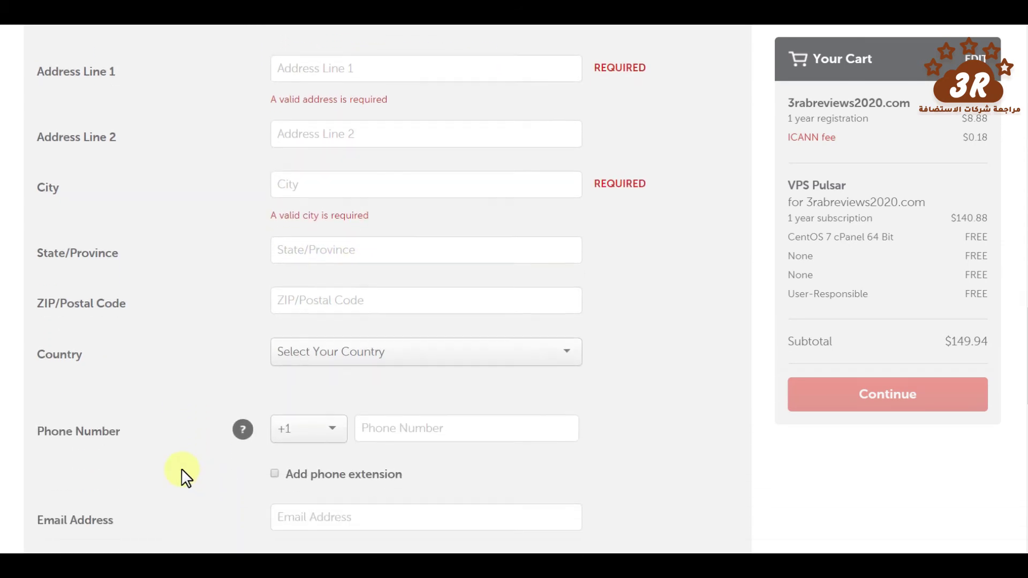
pyautogui.click(301, 435)
pyautogui.click(402, 428)
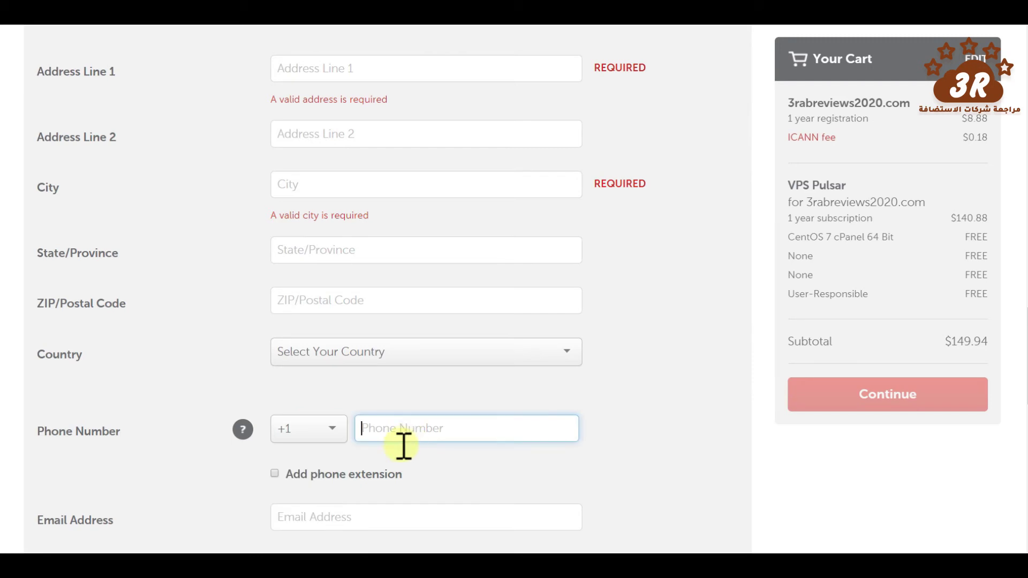
pyautogui.click(238, 475)
pyautogui.scroll(-4, 239, 475)
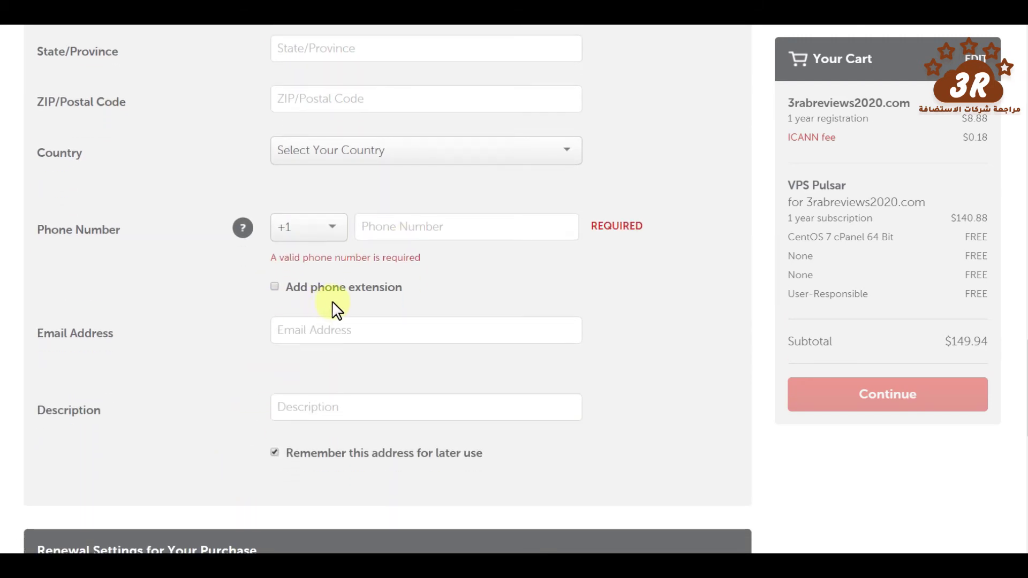
pyautogui.click(321, 409)
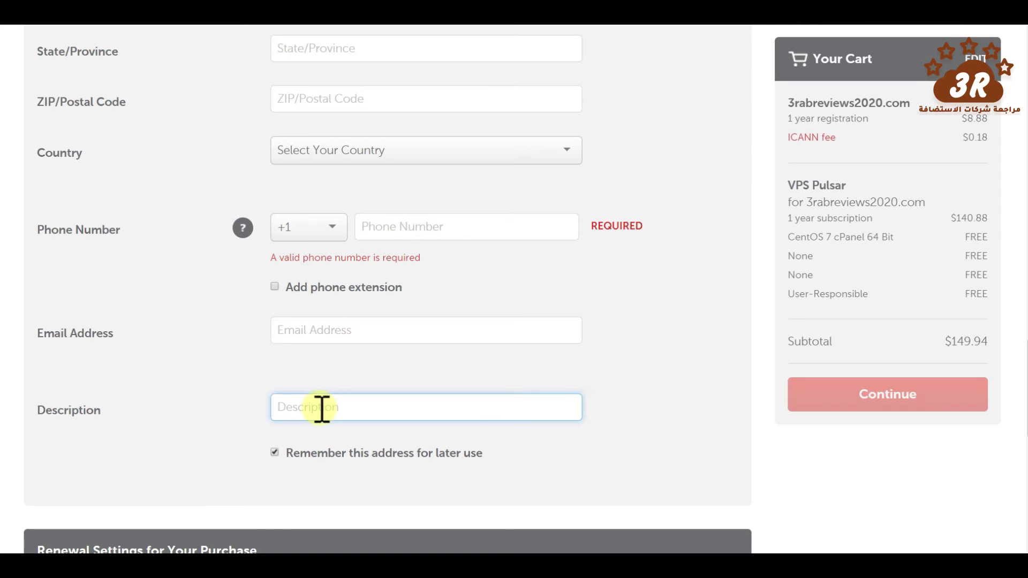
# Try out automatic renewal for all eligible new services and for individual items in the purchase's renewal settings.
pyautogui.click(193, 409)
pyautogui.scroll(-4, 194, 409)
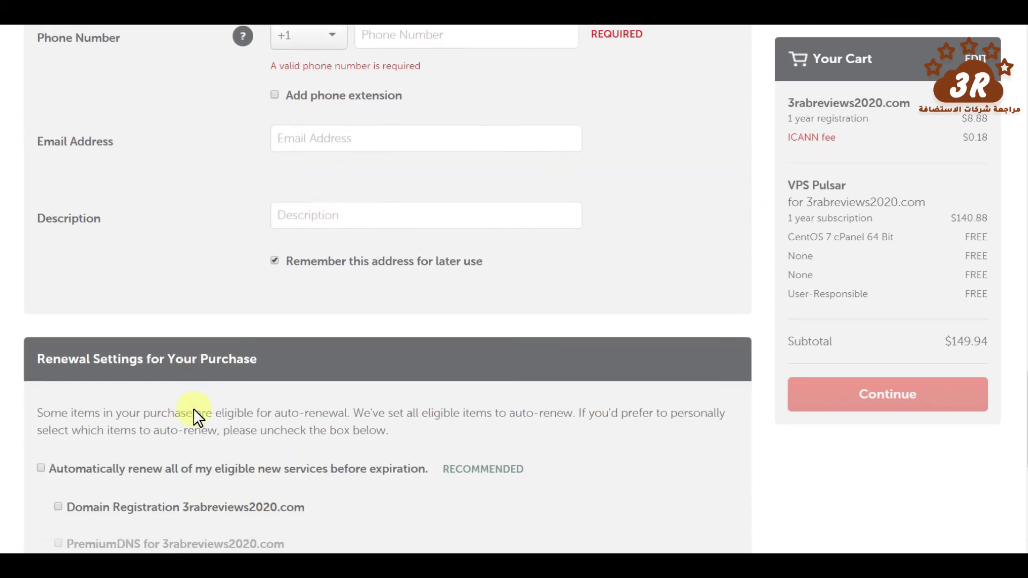
pyautogui.scroll(-2, 194, 409)
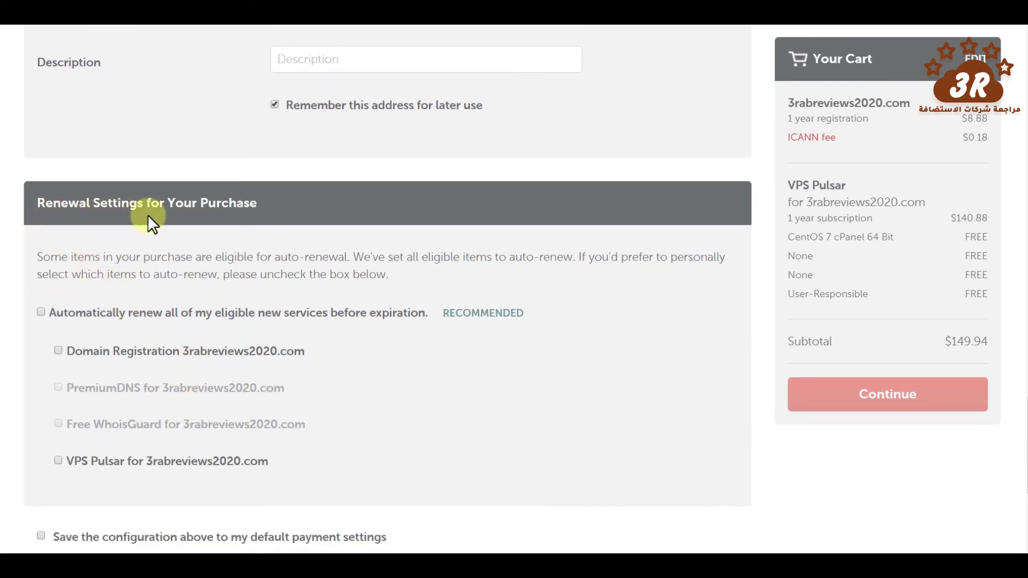
pyautogui.click(43, 313)
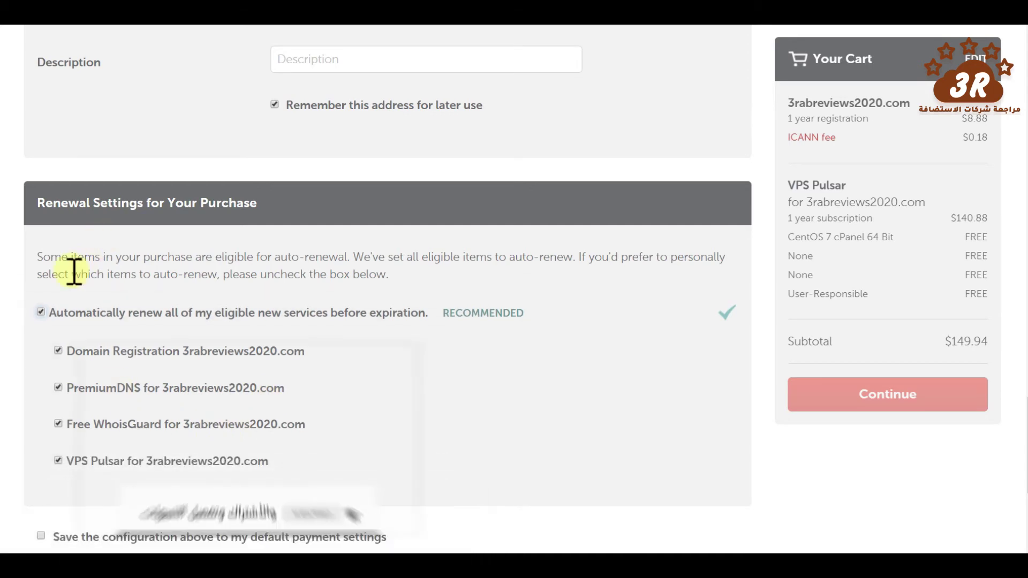
pyautogui.click(40, 312)
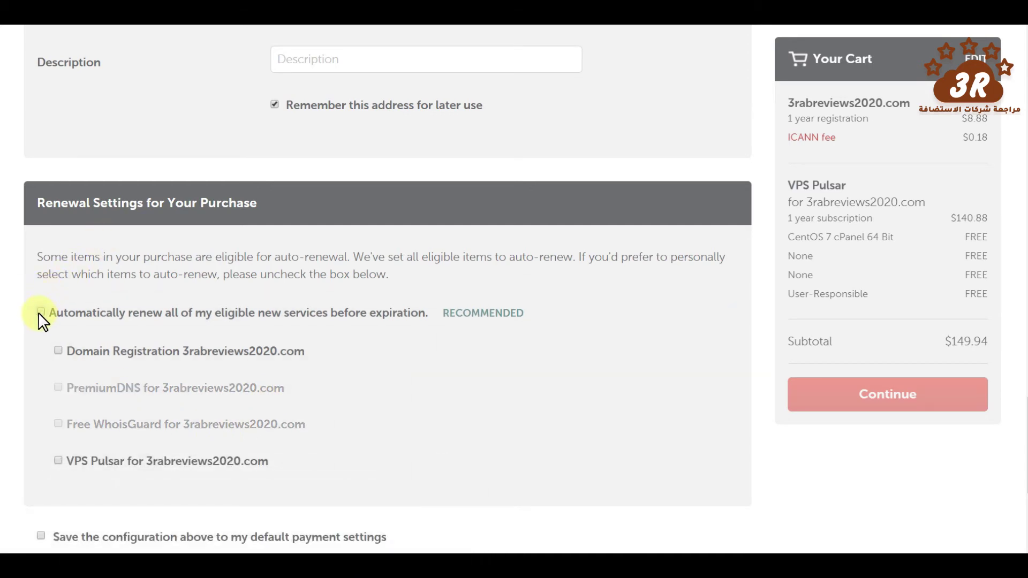
pyautogui.click(59, 351)
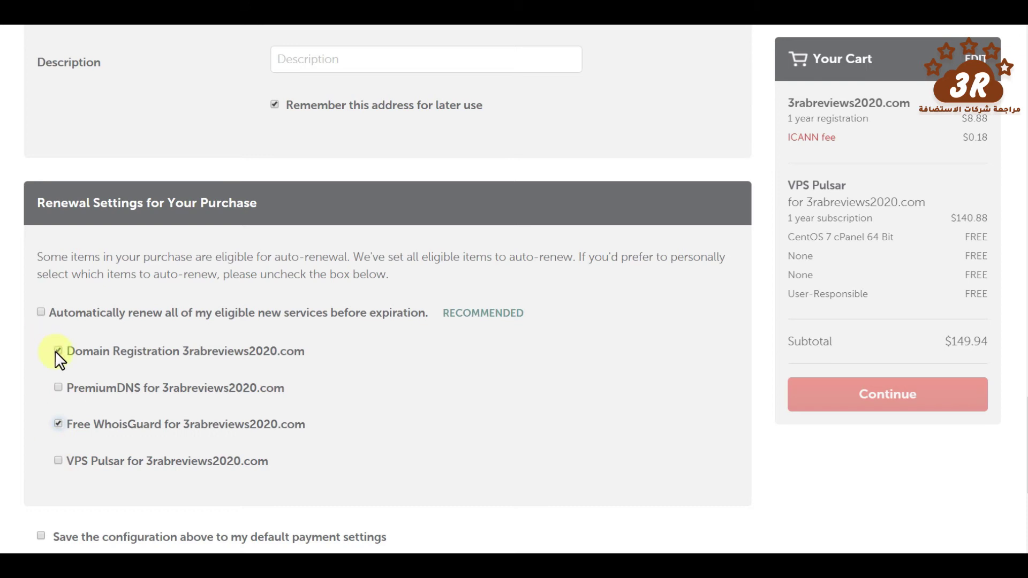
pyautogui.click(39, 310)
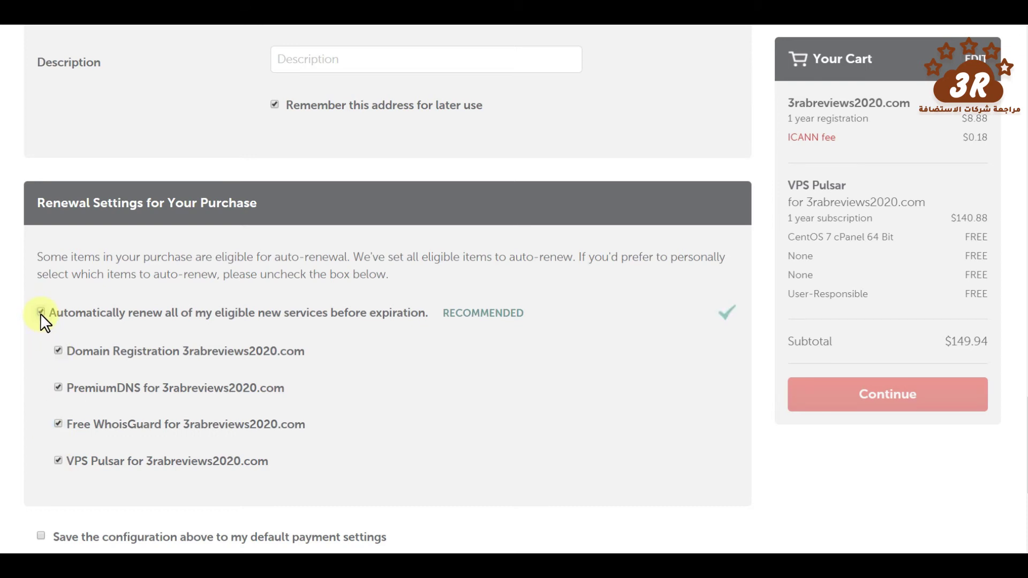
pyautogui.press('space')
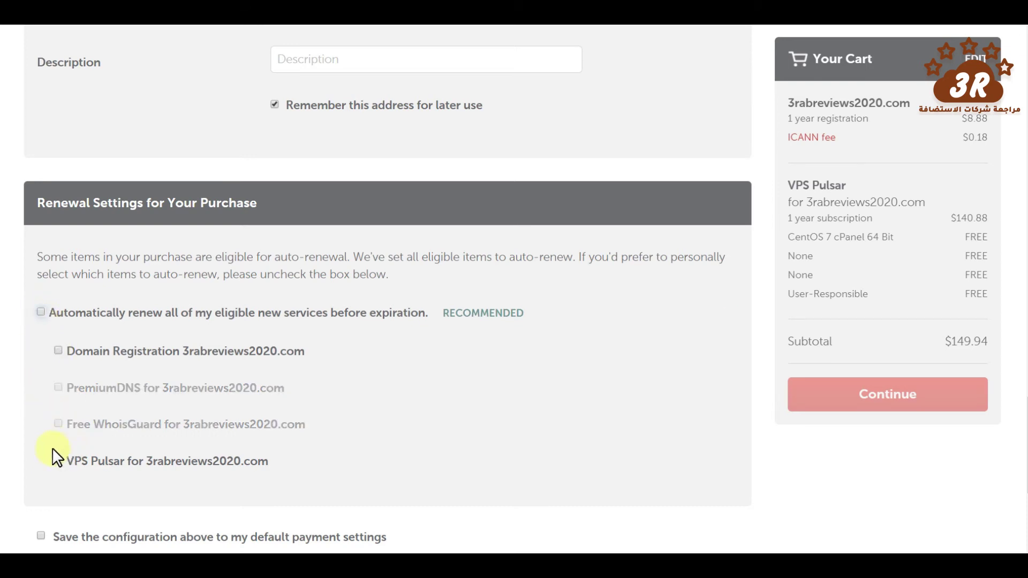
# Enable auto-renewal for Domain Registration, Free WhoisGuard and VPS Pulsar, and save the configuration to the default payment settings.
pyautogui.click(60, 352)
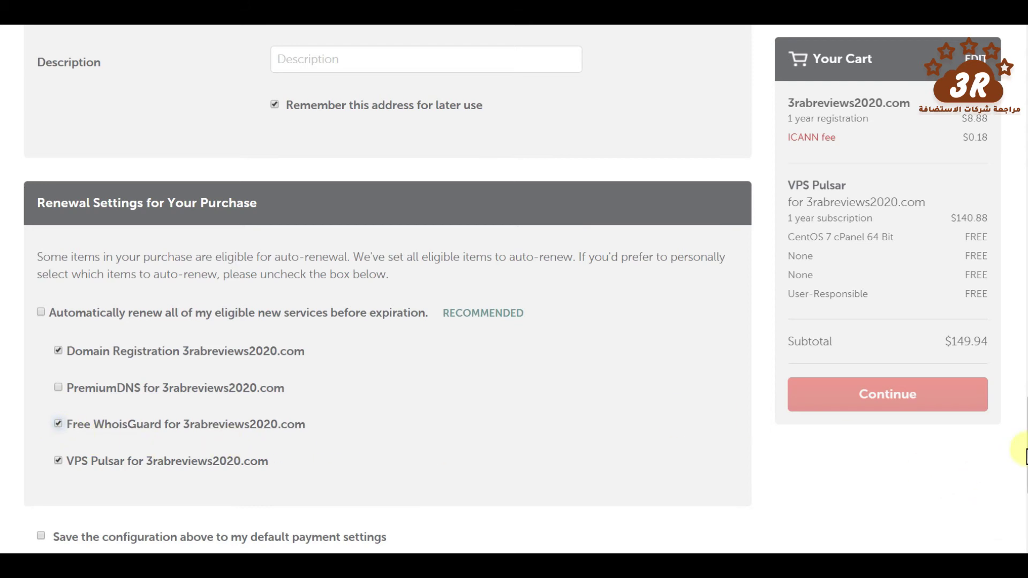
pyautogui.scroll(-3, 1022, 449)
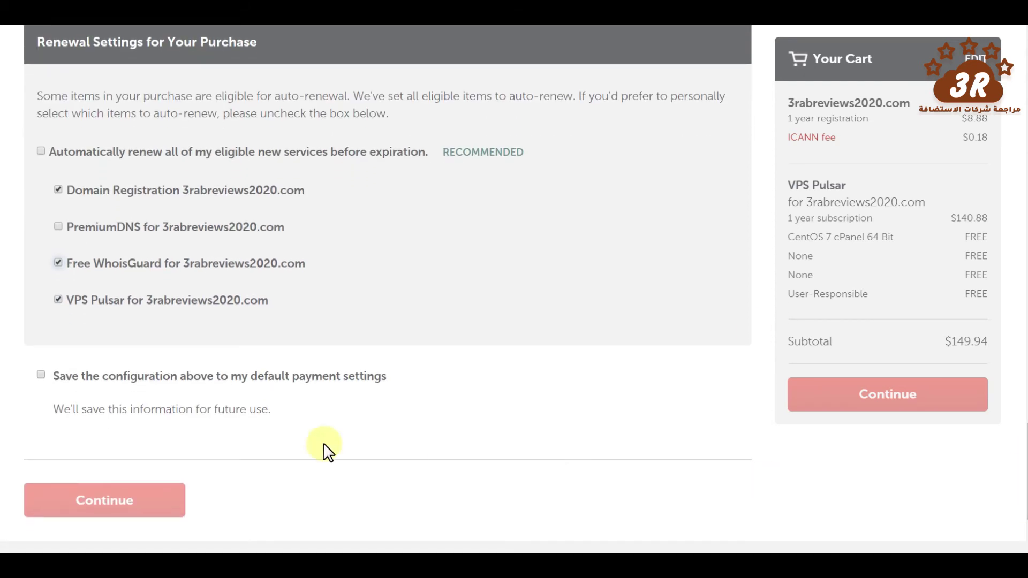
pyautogui.click(45, 379)
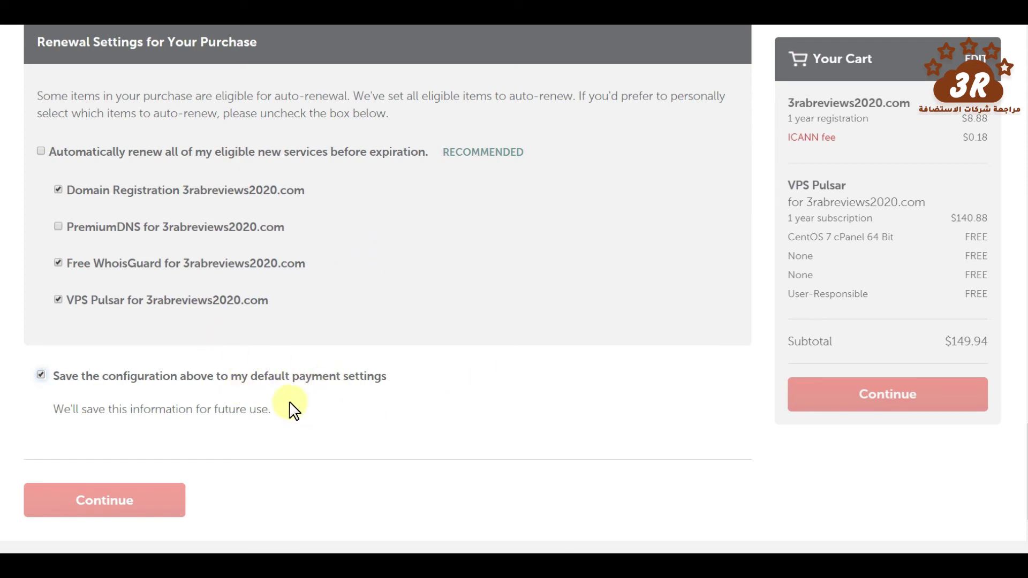
pyautogui.scroll(-2, 1023, 468)
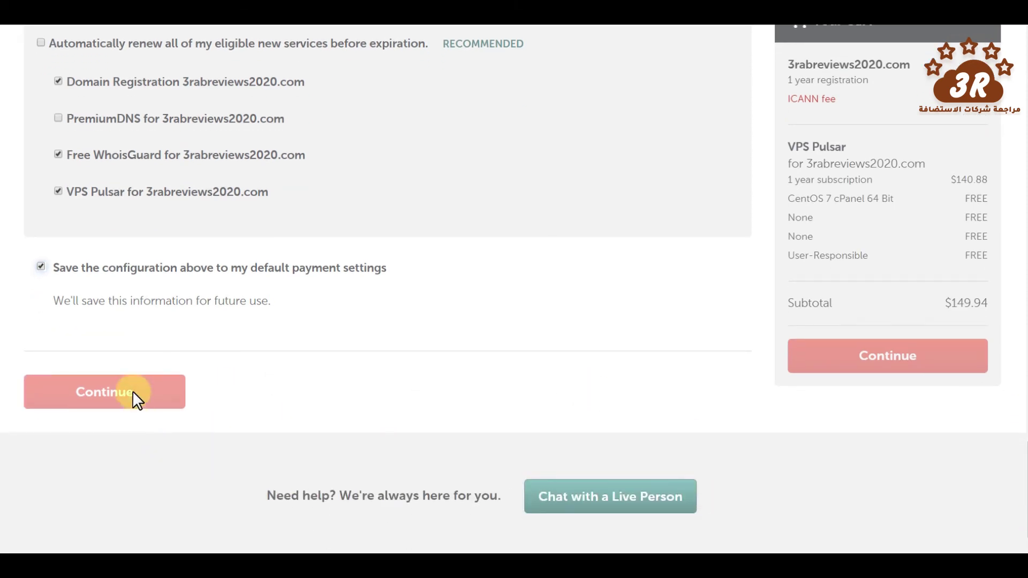
# Look back over the card billing address, payment alternatives, payment method and cart on the billing page.
pyautogui.moveTo(1023, 471); pyautogui.dragTo(981, 185)
pyautogui.scroll(5, 982, 184)
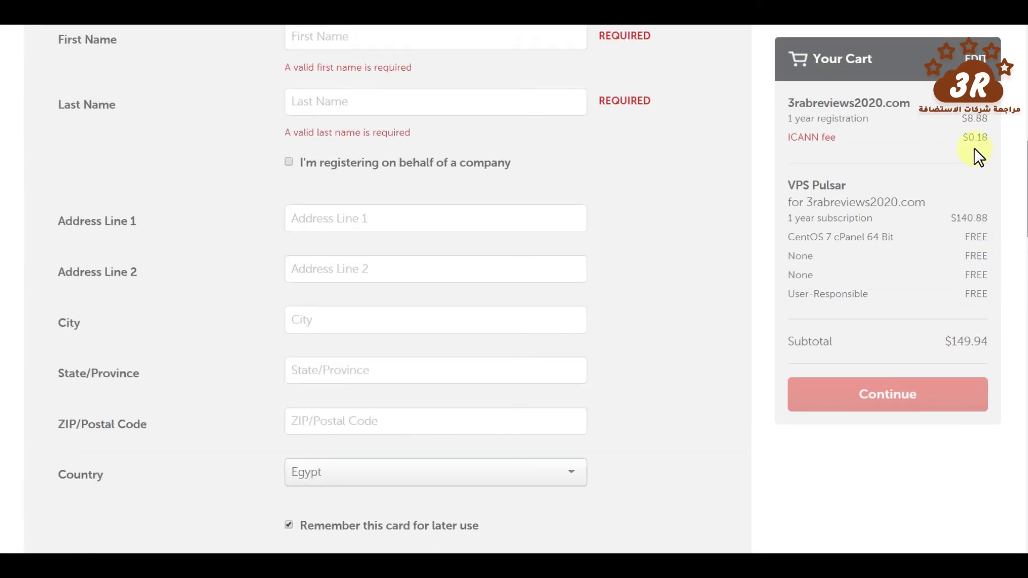
pyautogui.scroll(-8, 975, 128)
pyautogui.scroll(-2, 1000, 230)
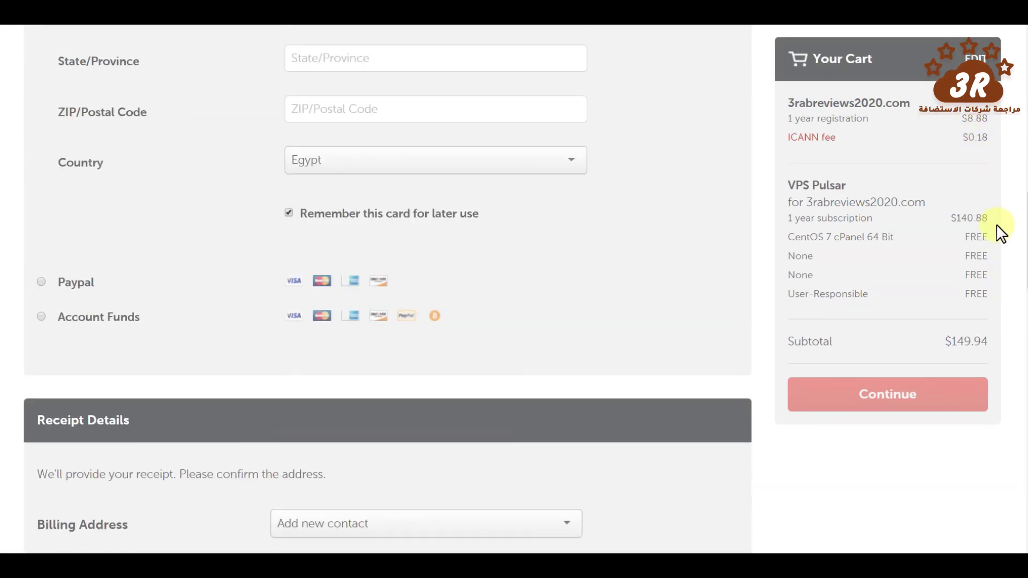
pyautogui.scroll(15, 1021, 207)
pyautogui.scroll(2, 1019, 128)
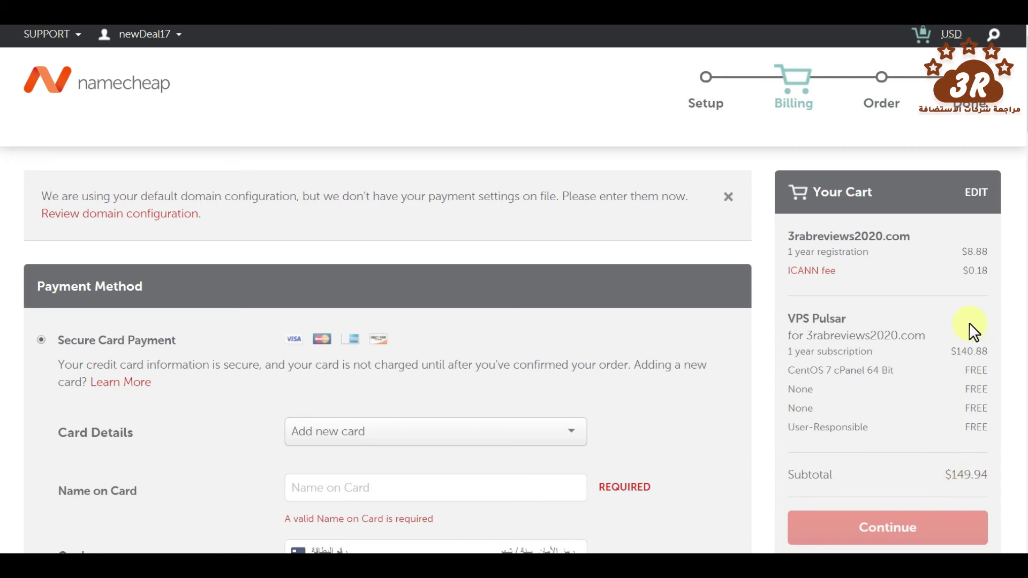
# Open the Dashboard of the signed-in Namecheap account.
pyautogui.scroll(-1, 1023, 115)
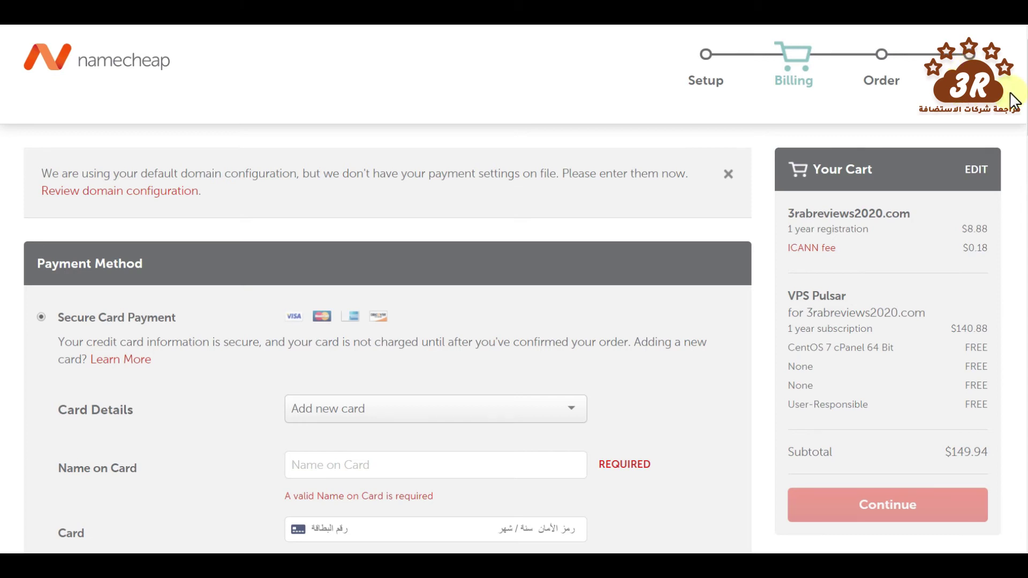
pyautogui.scroll(1, 1020, 61)
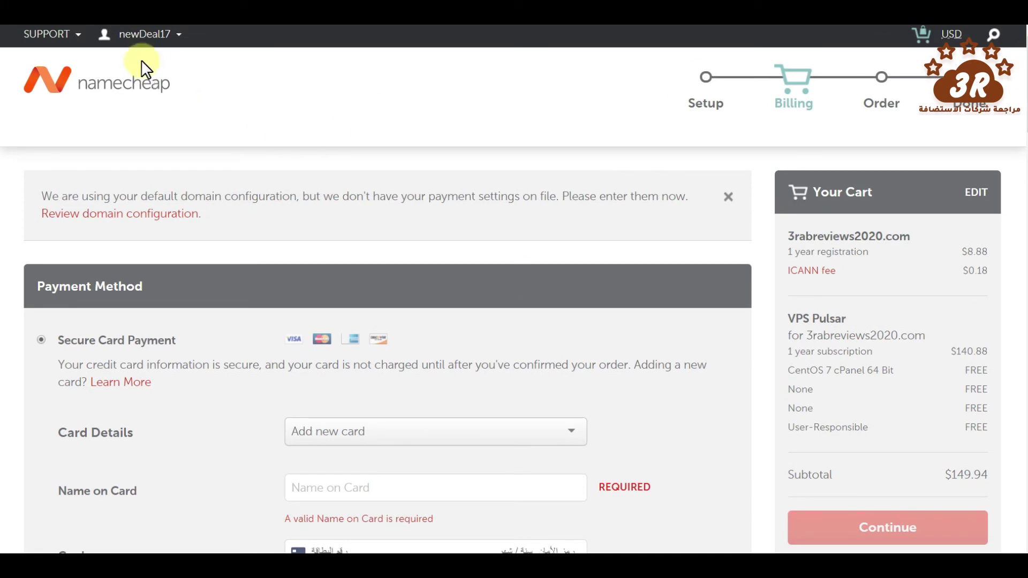
pyautogui.click(145, 34)
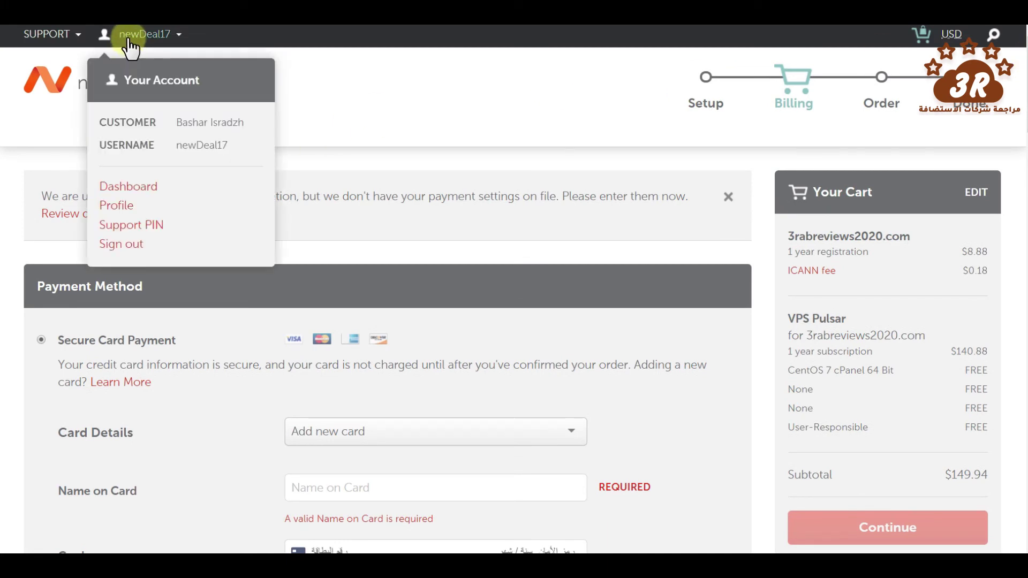
pyautogui.click(129, 187)
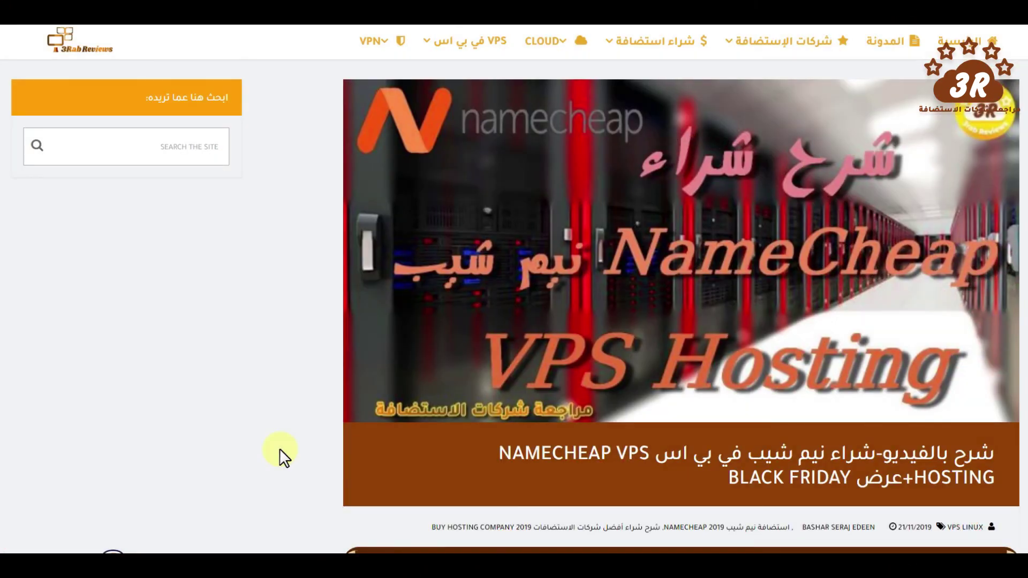
# Go through the NameCheap summary in the 3Rab Reviews VPS article and jump to its Black Friday offer.
pyautogui.scroll(-4, 280, 448)
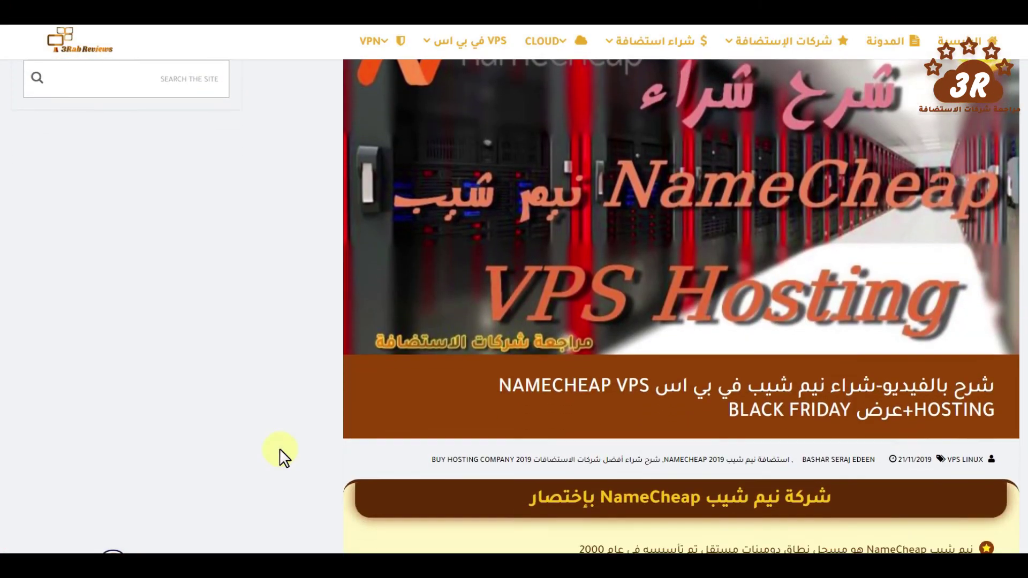
pyautogui.scroll(-5, 279, 449)
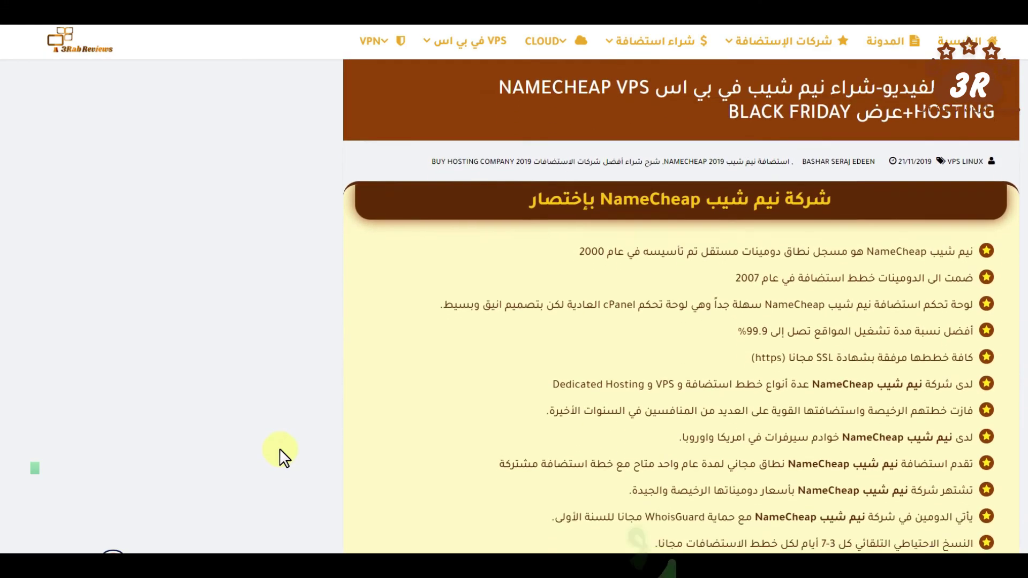
pyautogui.scroll(-4, 280, 448)
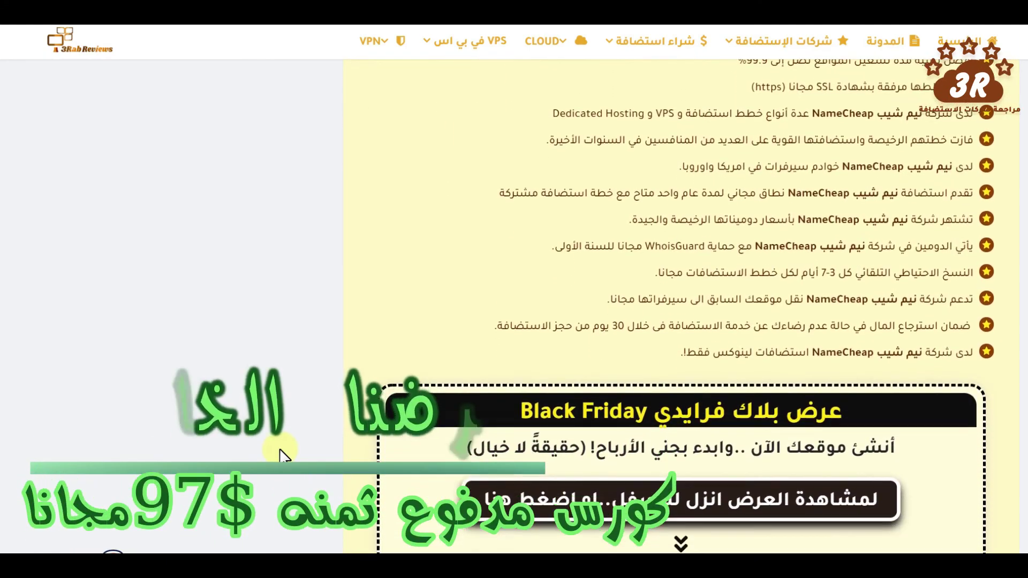
pyautogui.scroll(-1, 279, 449)
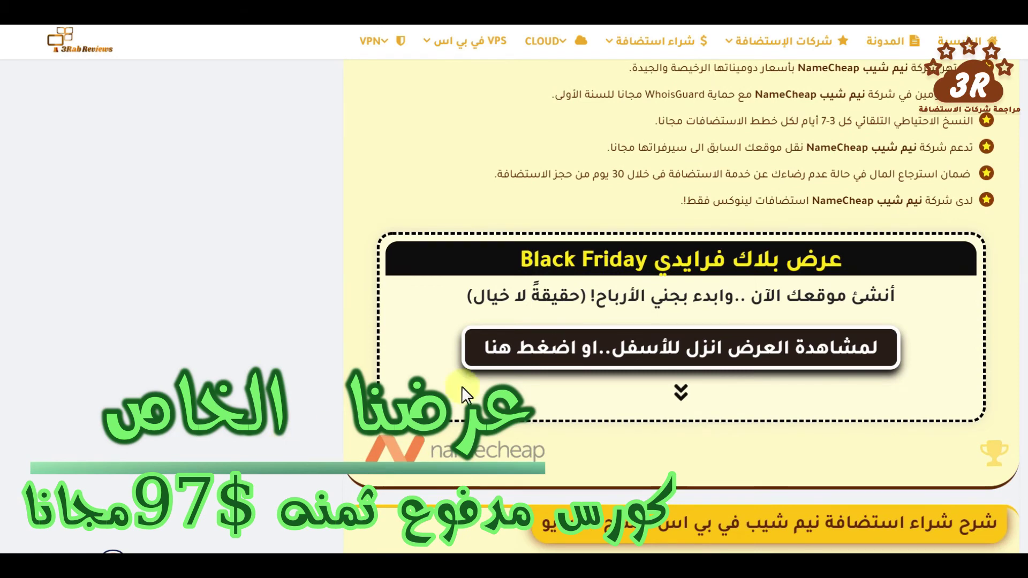
pyautogui.click(623, 367)
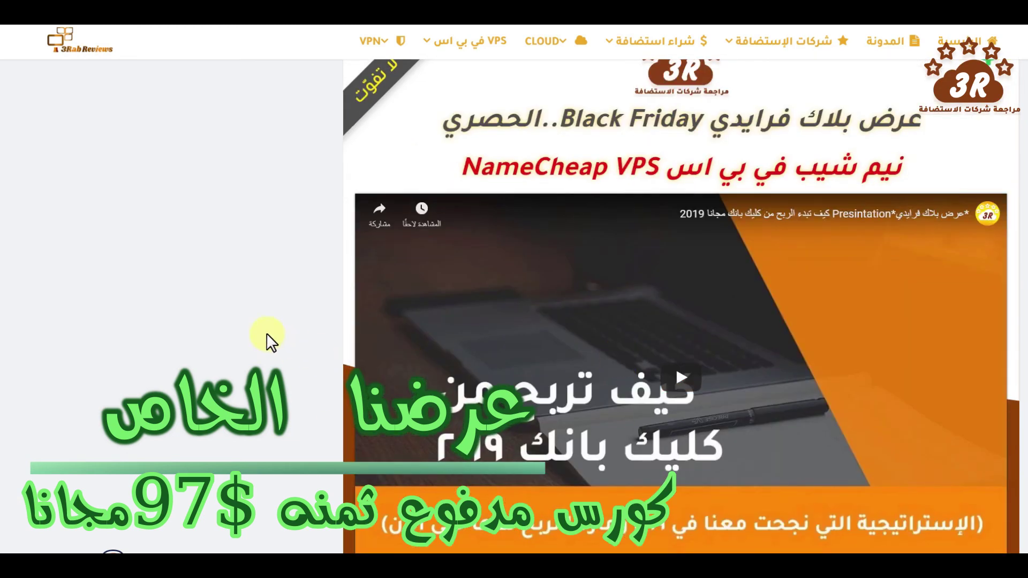
# Read through the exclusive Black Friday offer, covering its presentation video, free ClickBank course description and list of course topics.
pyautogui.scroll(1, 268, 340)
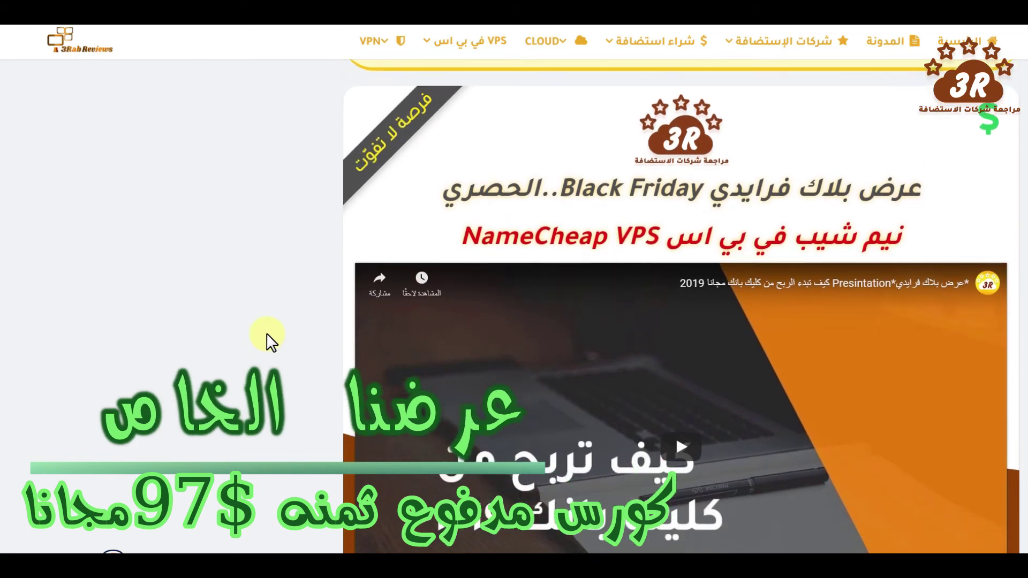
pyautogui.scroll(-1, 268, 339)
pyautogui.scroll(-3, 267, 337)
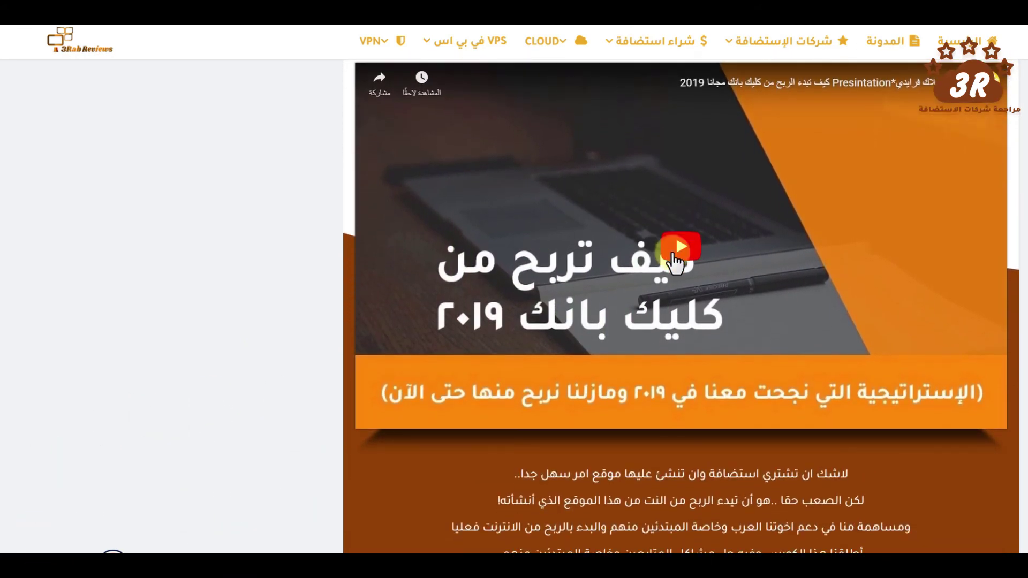
pyautogui.scroll(-3, 246, 361)
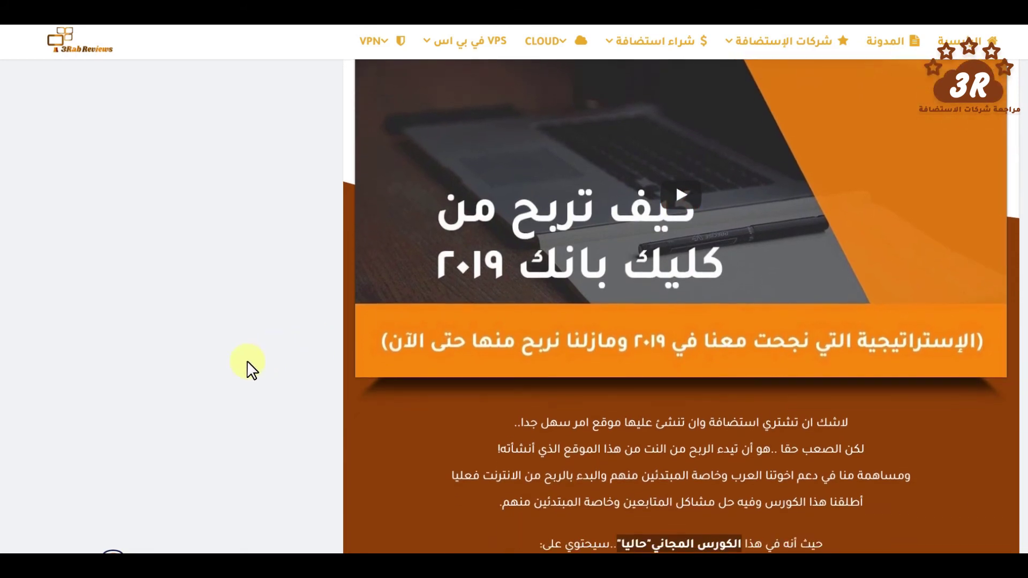
pyautogui.scroll(-5, 246, 361)
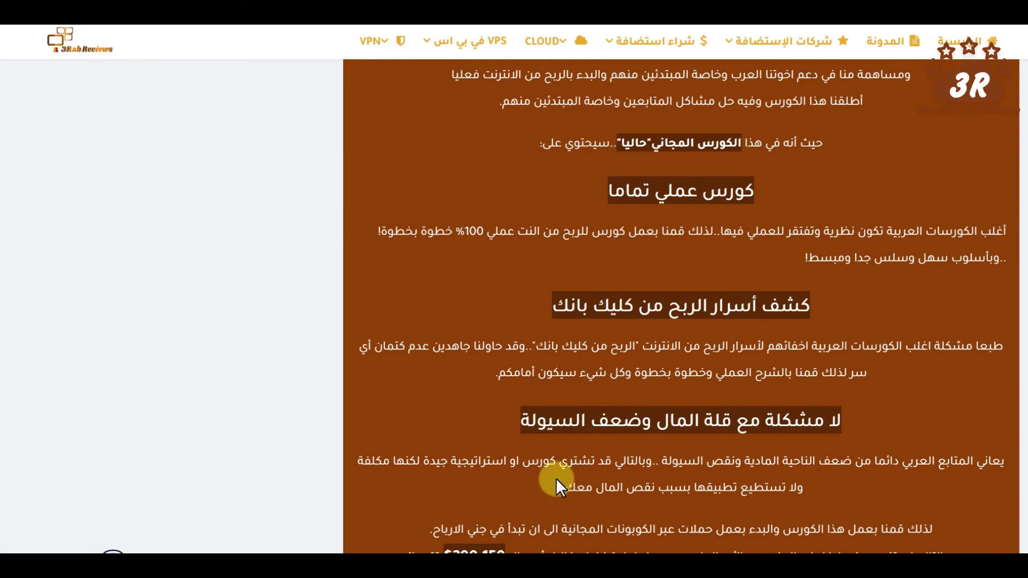
pyautogui.scroll(-3, 555, 484)
pyautogui.scroll(-5, 556, 481)
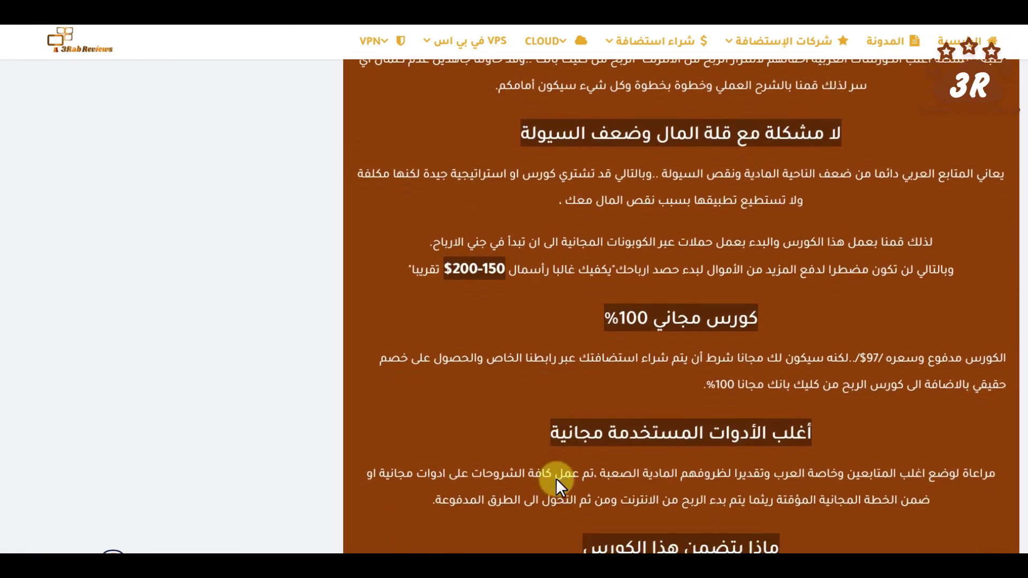
pyautogui.scroll(-4, 556, 480)
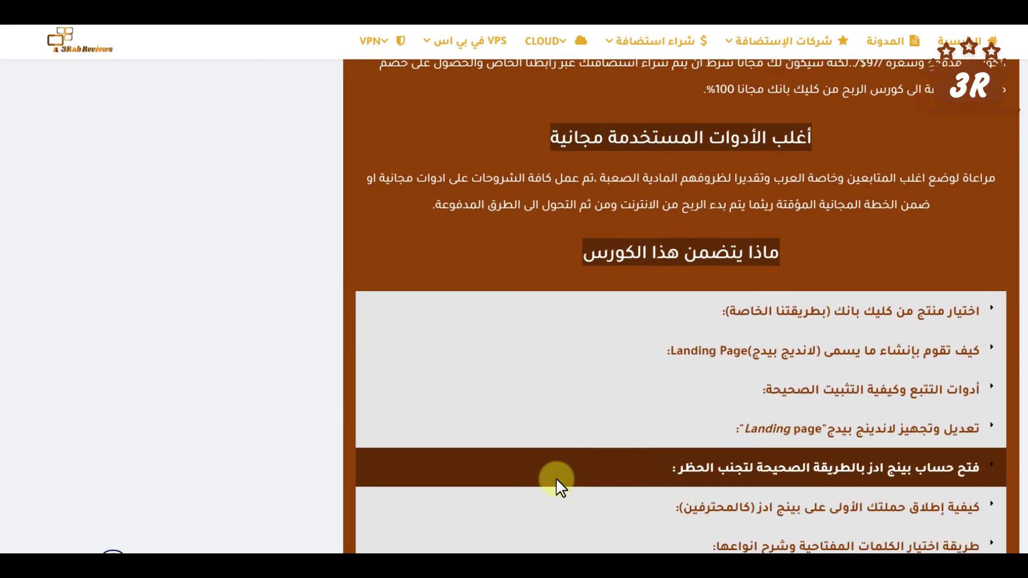
pyautogui.scroll(-4, 557, 482)
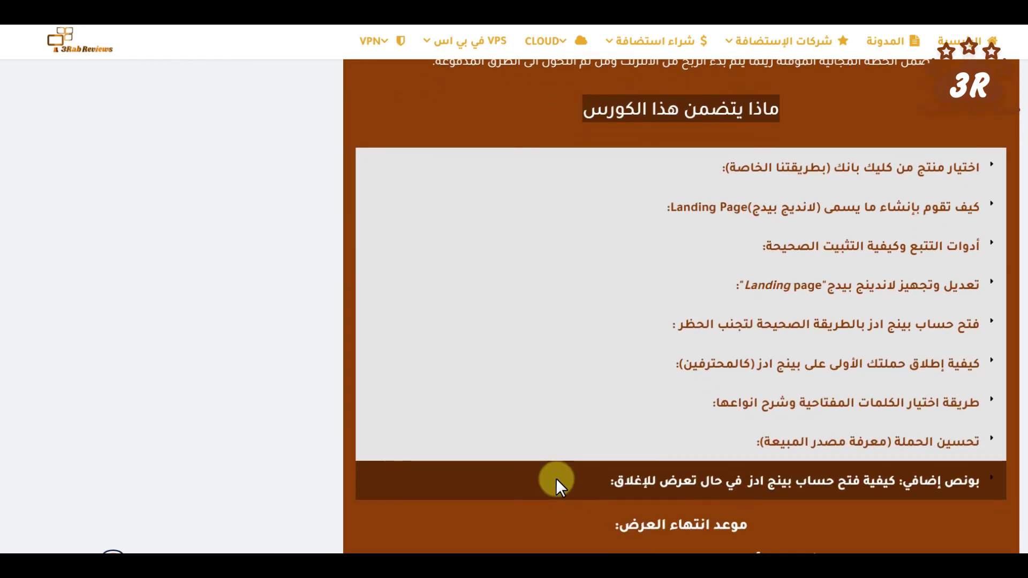